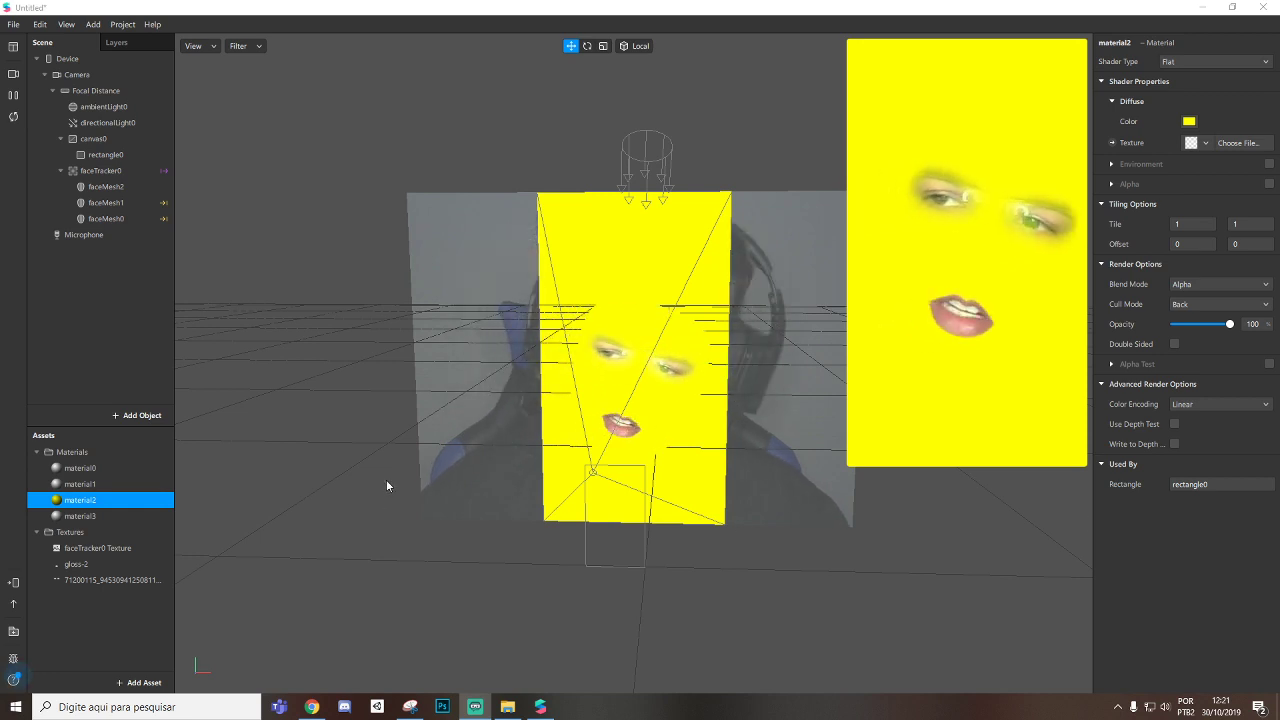
# Step: Try lowering the opacity of the yellow material2 to 27%, and restore it to 100%
pyautogui.moveTo(1229, 324); pyautogui.dragTo(1190, 329)
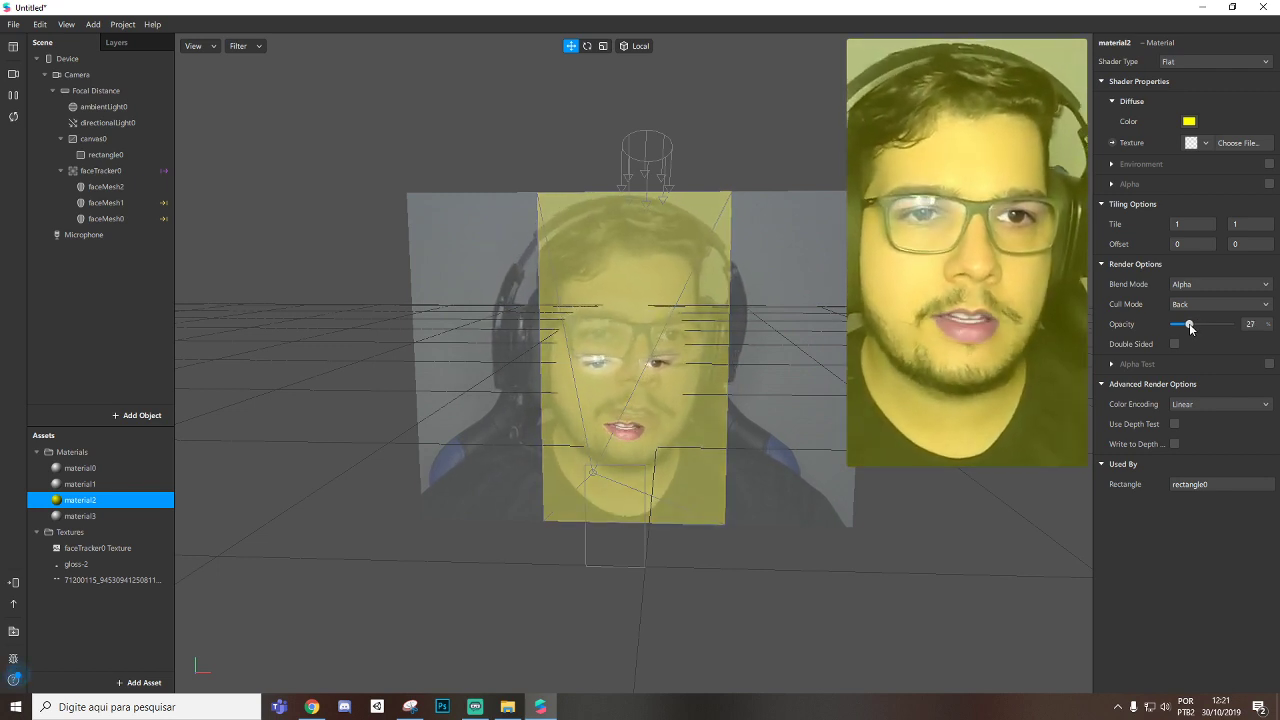
pyautogui.moveTo(908, 294)
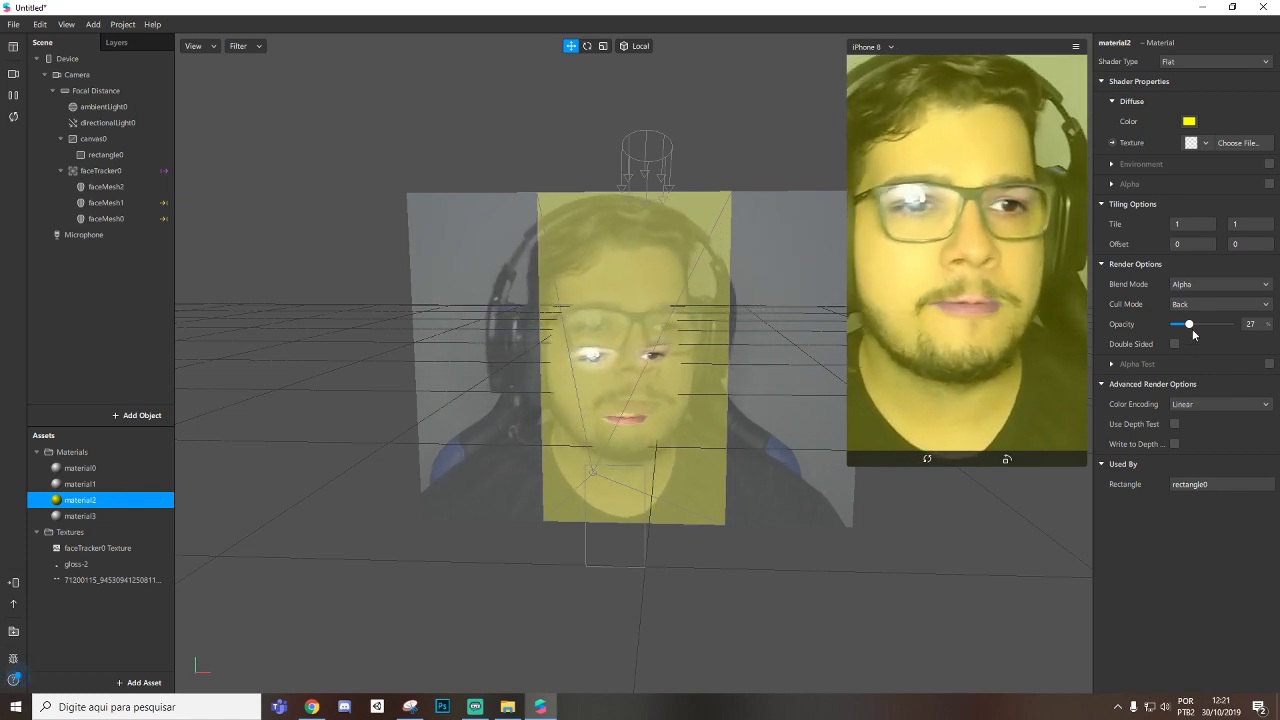
pyautogui.moveTo(1190, 326); pyautogui.dragTo(1231, 350)
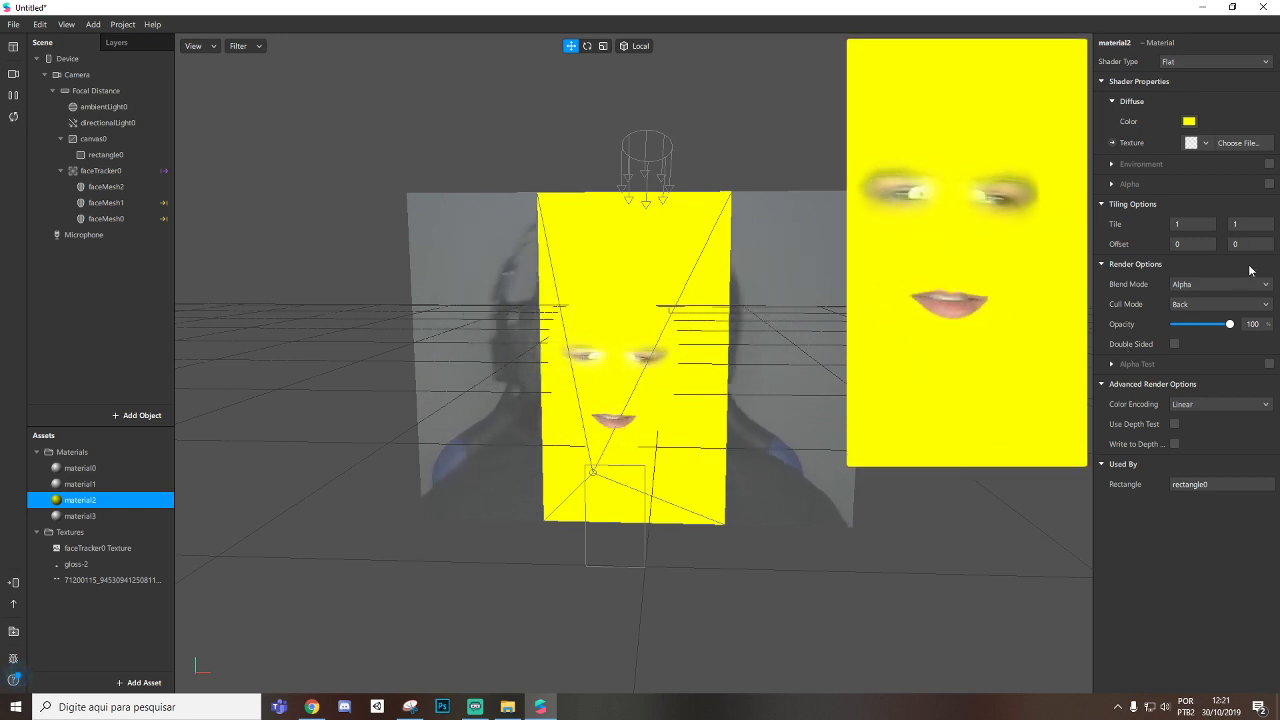
# Step: Close the current project, create a new blank project in a maximized window, and use the live webcam as its preview
pyautogui.click(1275, 7)
pyautogui.click(697, 460)
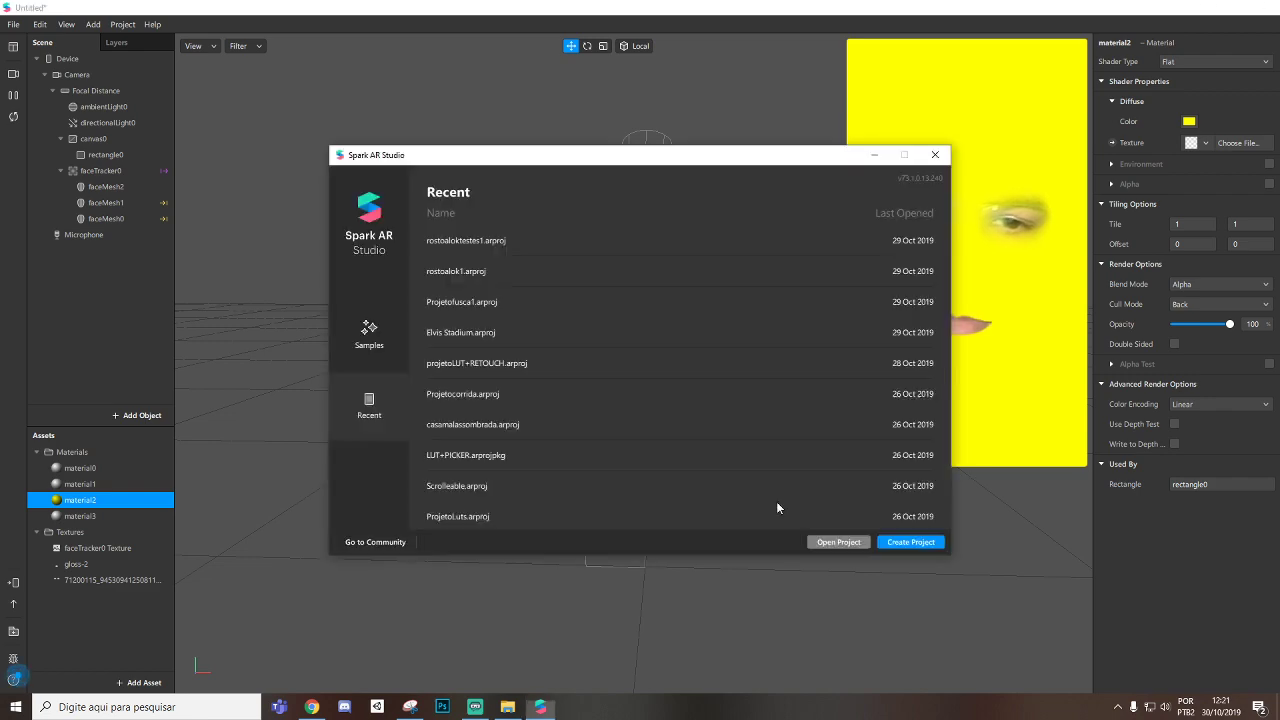
pyautogui.click(905, 543)
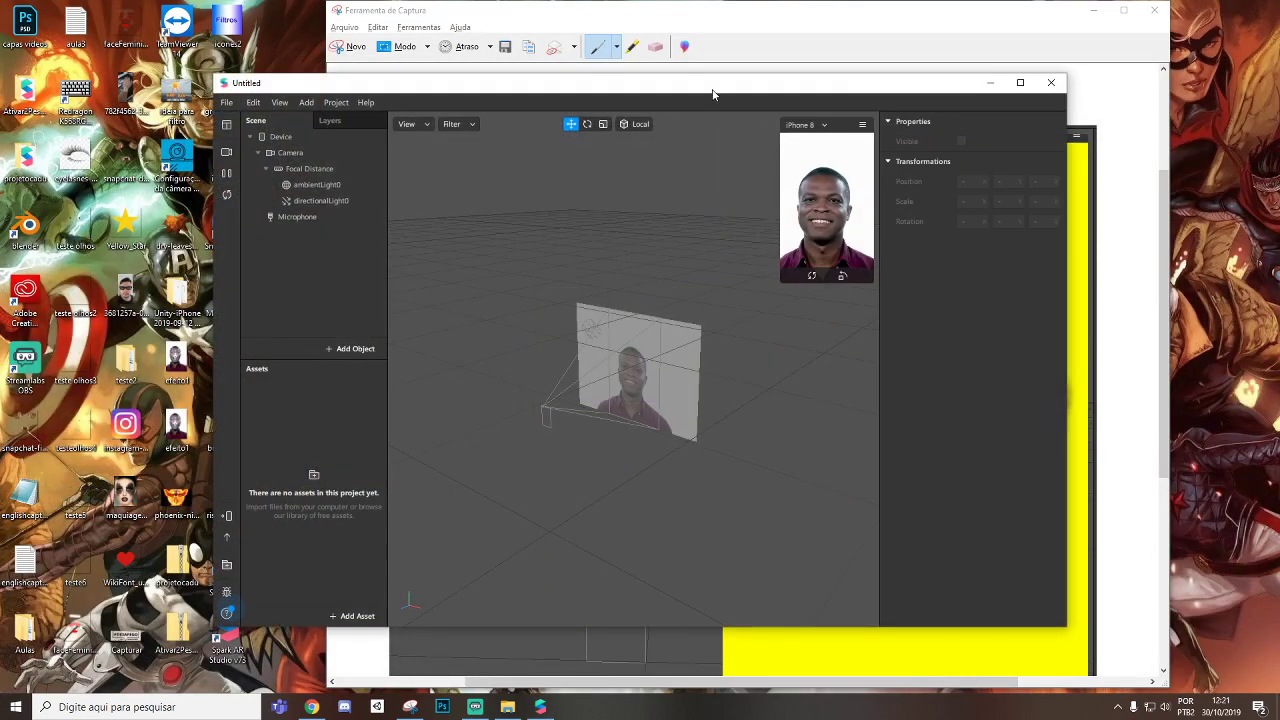
pyautogui.doubleClick(713, 94)
pyautogui.scroll(3, 684, 244)
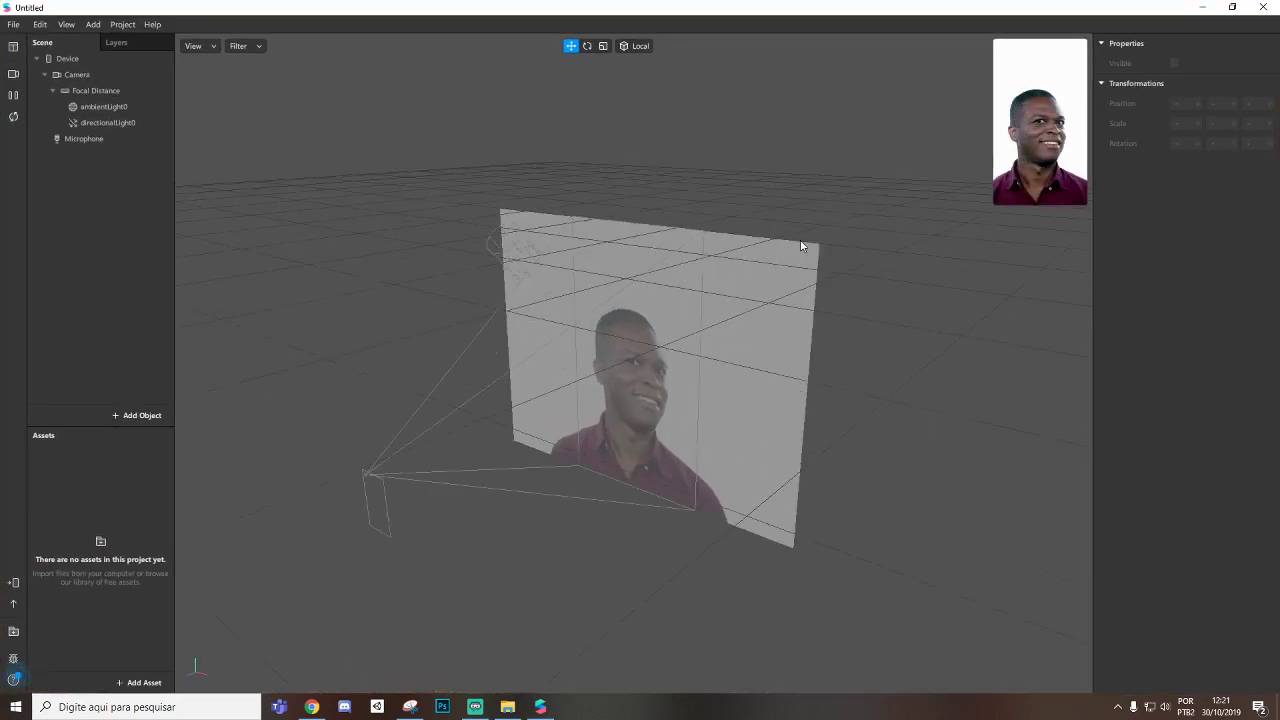
pyautogui.click(13, 77)
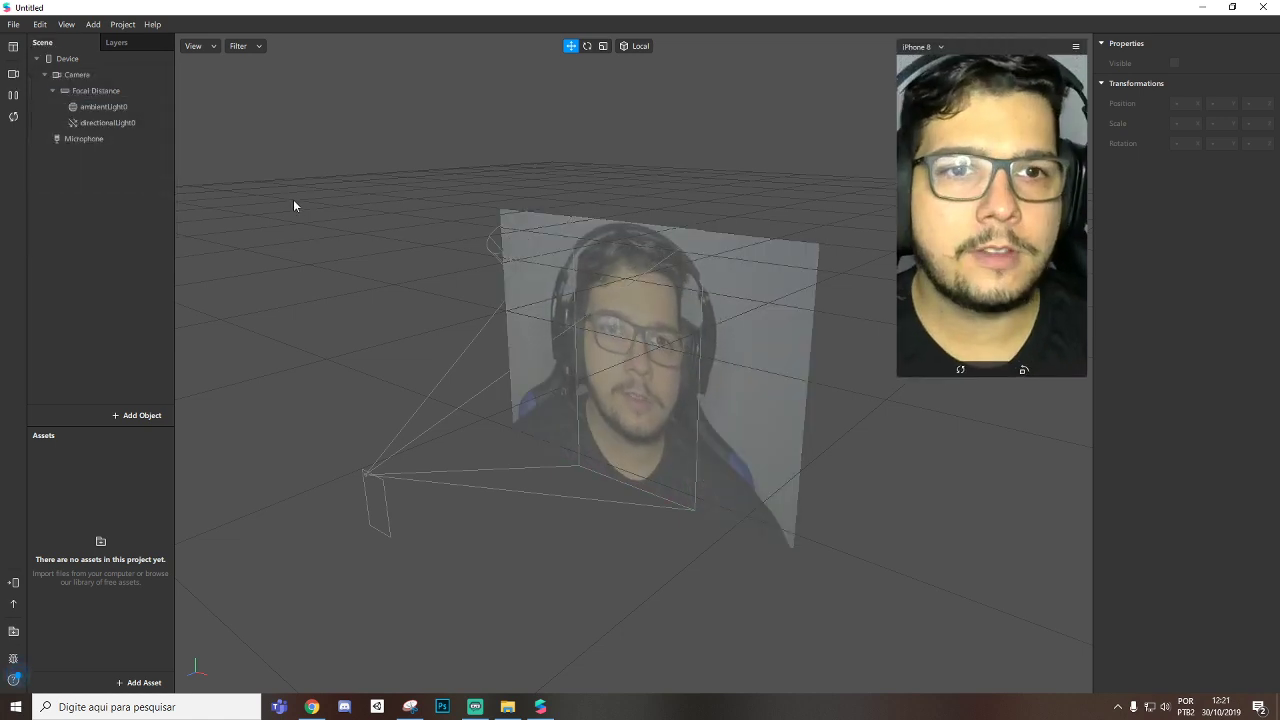
# Step: Add a face mesh with its face tracker to the scene
pyautogui.rightClick(93, 208)
pyautogui.moveTo(114, 215)
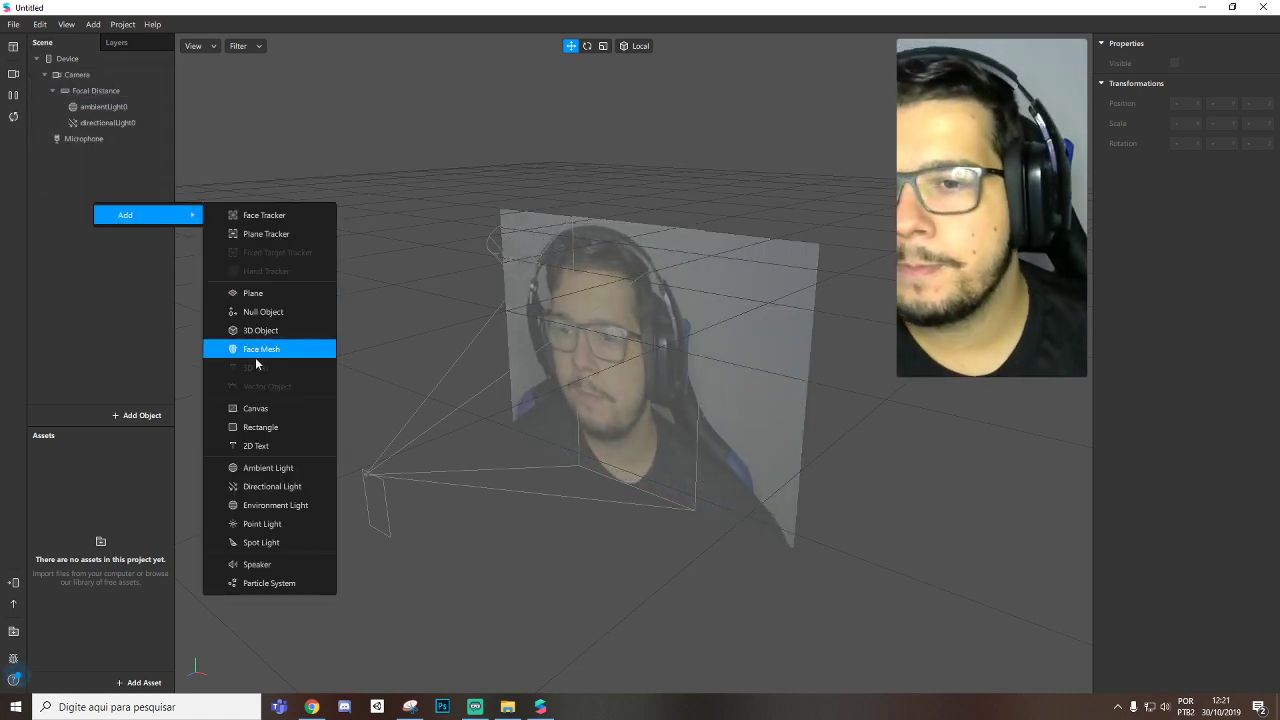
pyautogui.click(302, 349)
pyautogui.rightClick(93, 139)
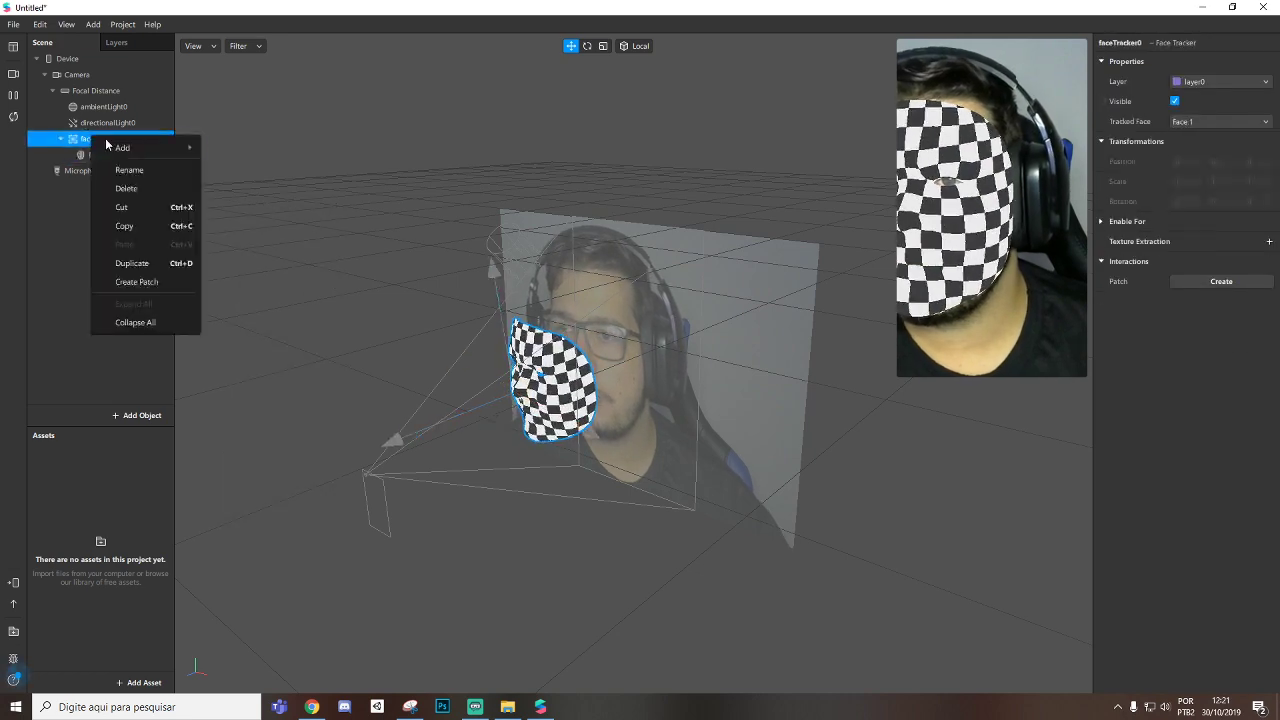
pyautogui.moveTo(125, 148)
pyautogui.click(258, 281)
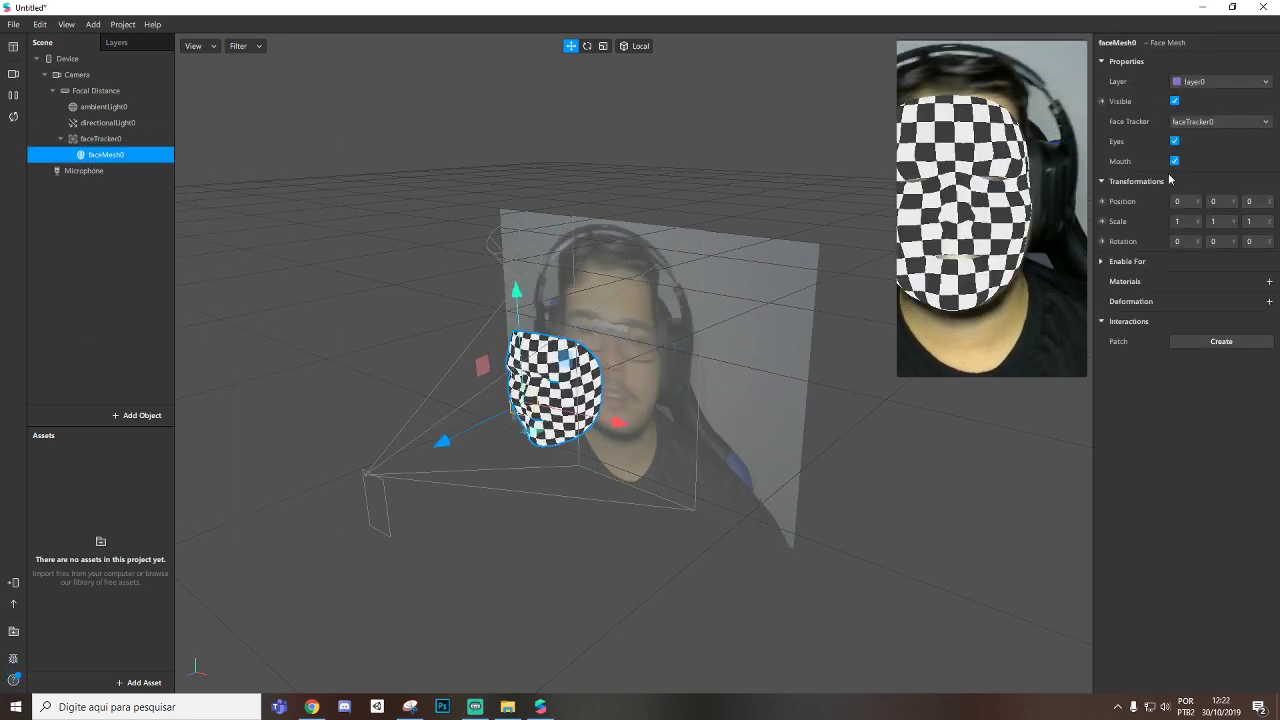
# Step: Disable the face mesh's eyes and mouth, and assign it a new material named materialretouch with the Retouching shader
pyautogui.click(1268, 282)
pyautogui.click(70, 468)
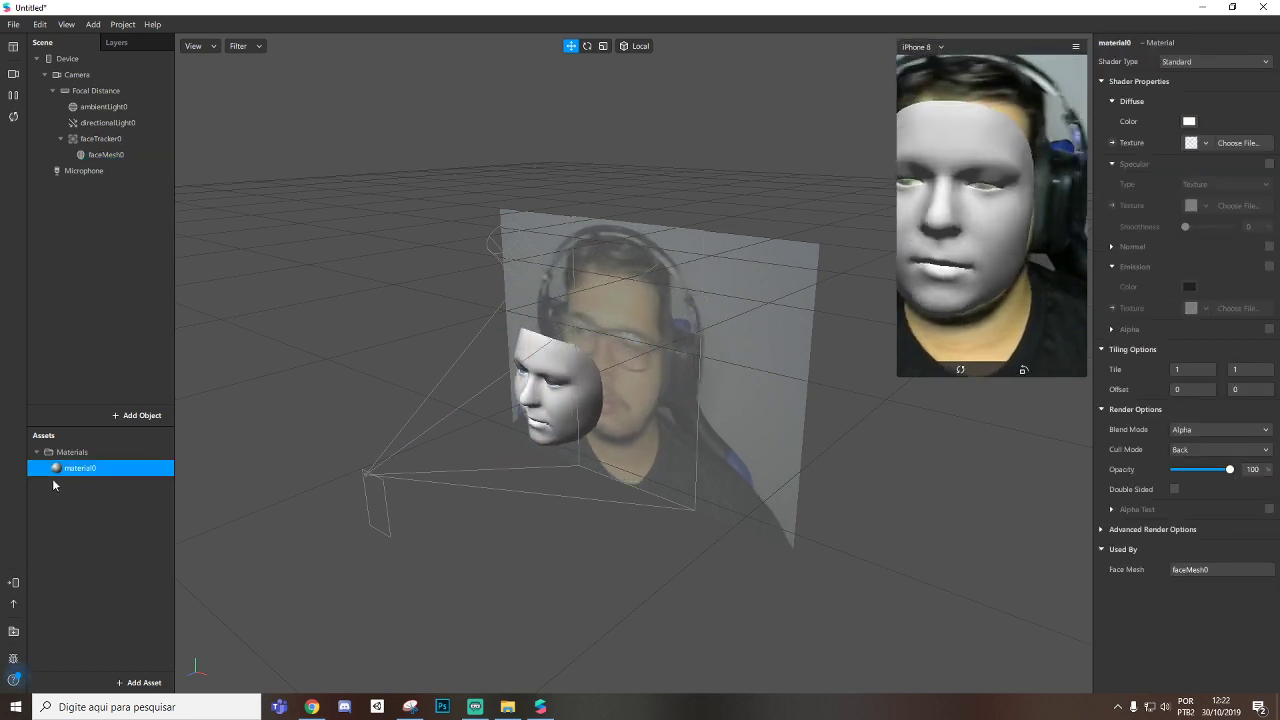
pyautogui.doubleClick(101, 473)
pyautogui.press('BackSpace')
pyautogui.write('reto')
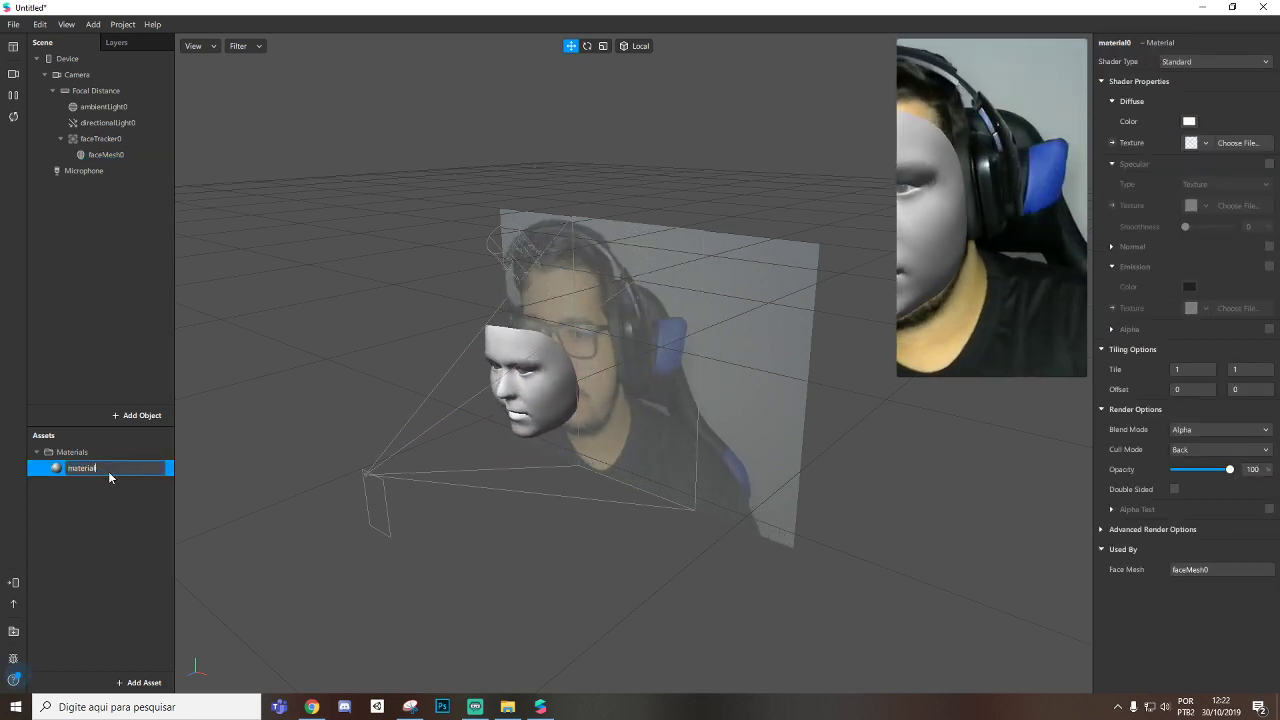
pyautogui.write('uch')
pyautogui.press('Return')
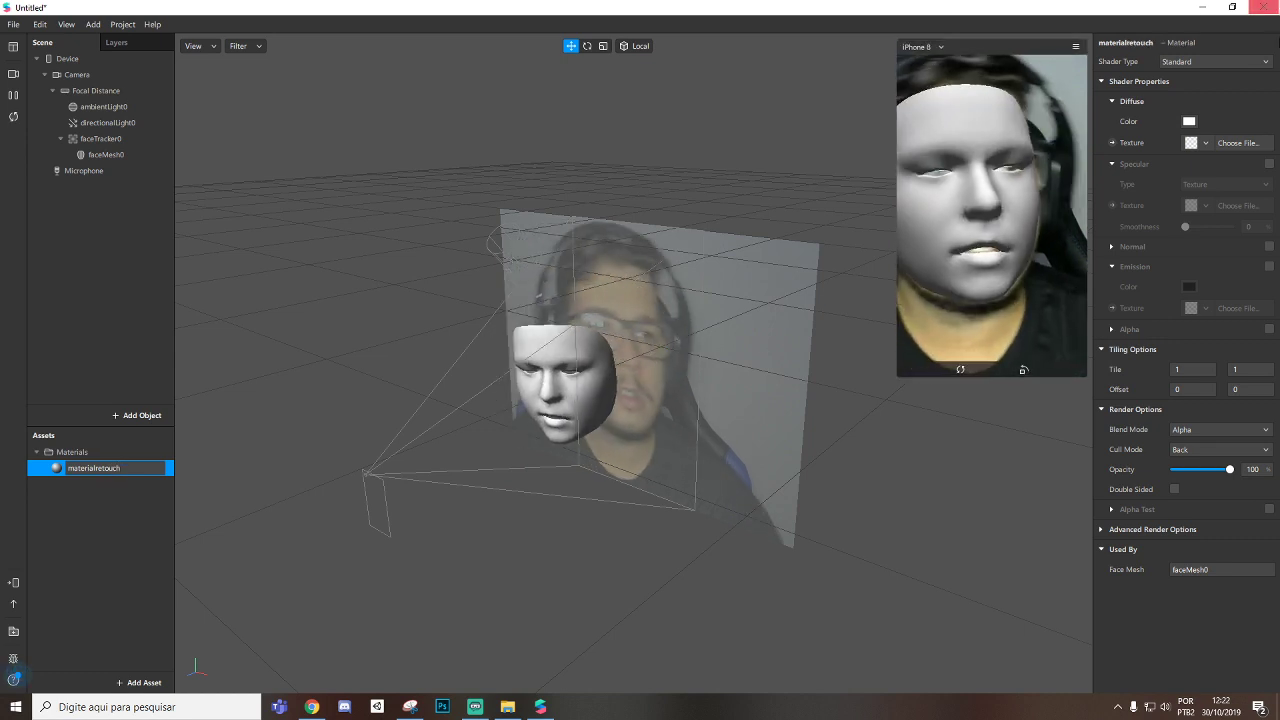
pyautogui.click(1207, 62)
pyautogui.click(1196, 132)
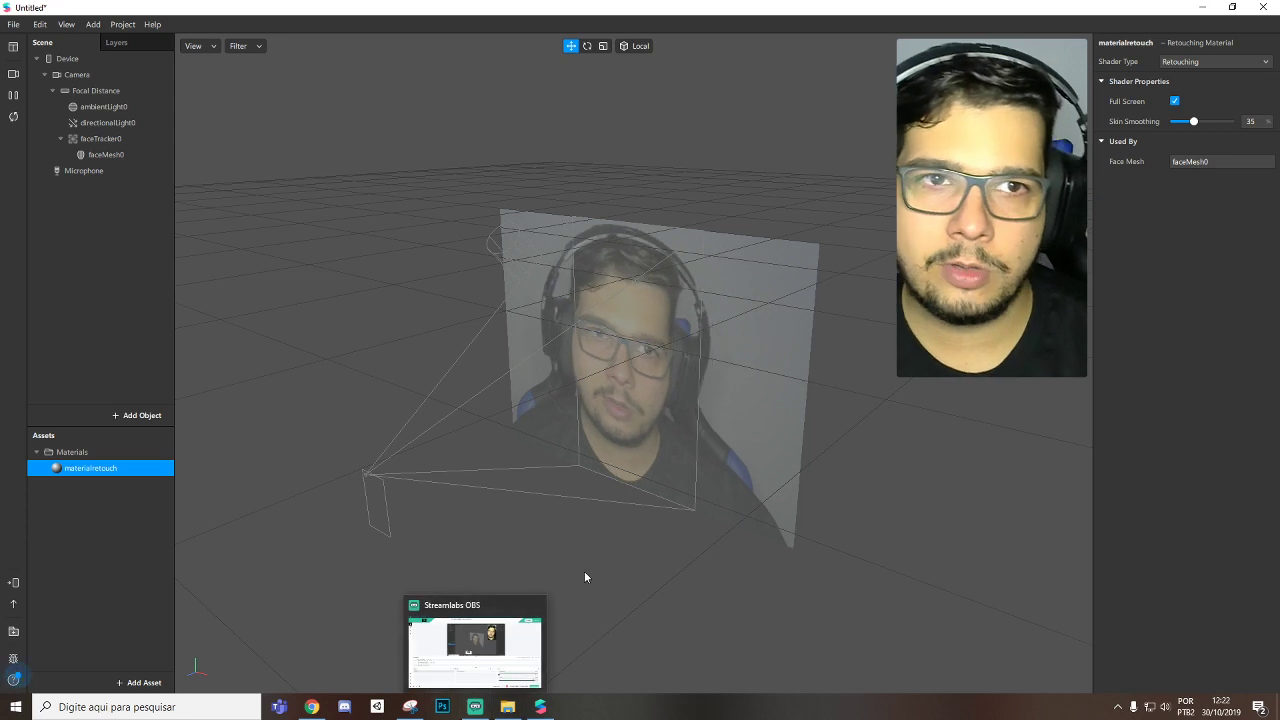
# Step: Import the eye mask image and the boca image from the Aulaextrairolhoeboca folder into the project's assets
pyautogui.click(505, 709)
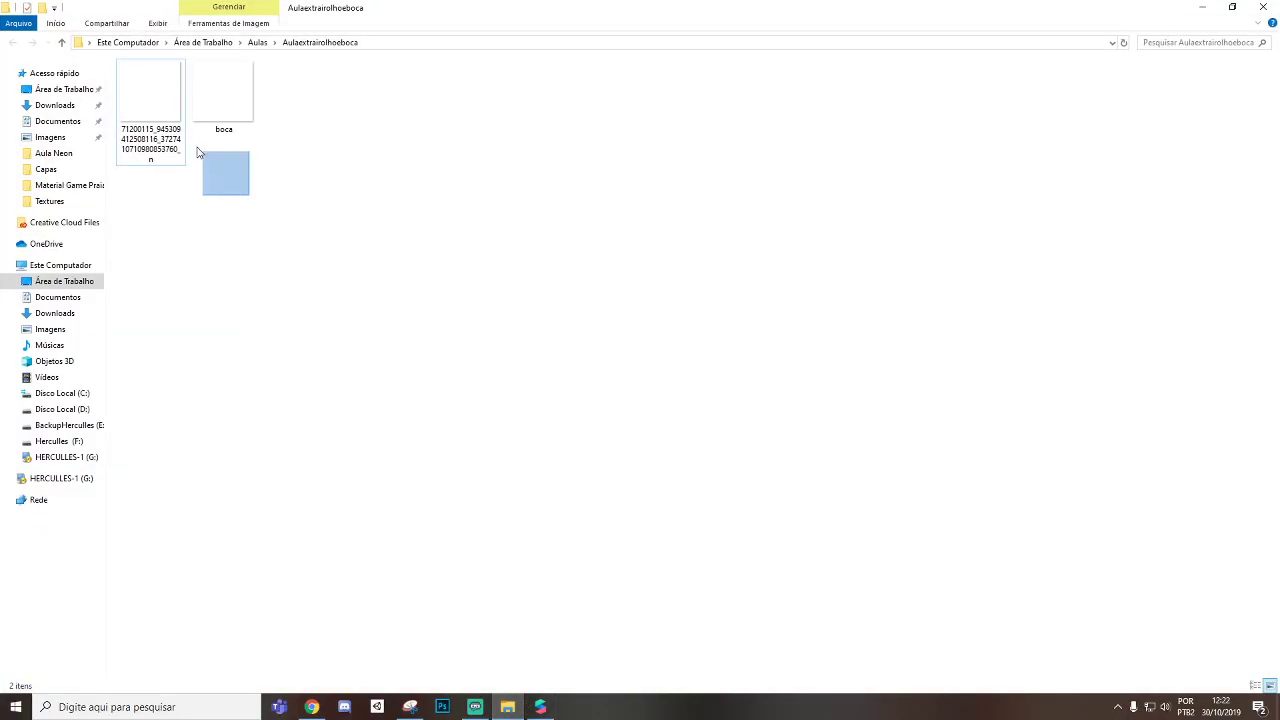
pyautogui.moveTo(197, 152); pyautogui.dragTo(160, 100)
pyautogui.moveTo(561, 535); pyautogui.dragTo(96, 543)
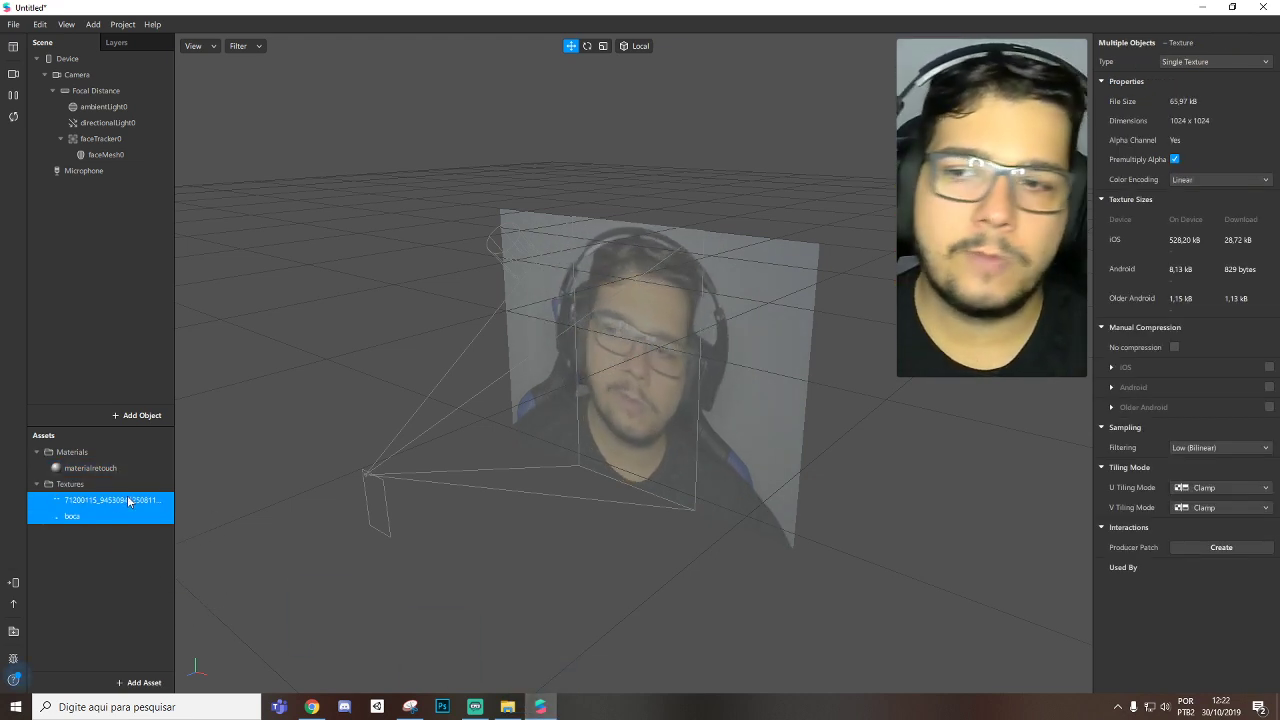
# Step: Examine the previews of the imported eye mask and boca textures
pyautogui.click(78, 517)
pyautogui.click(93, 501)
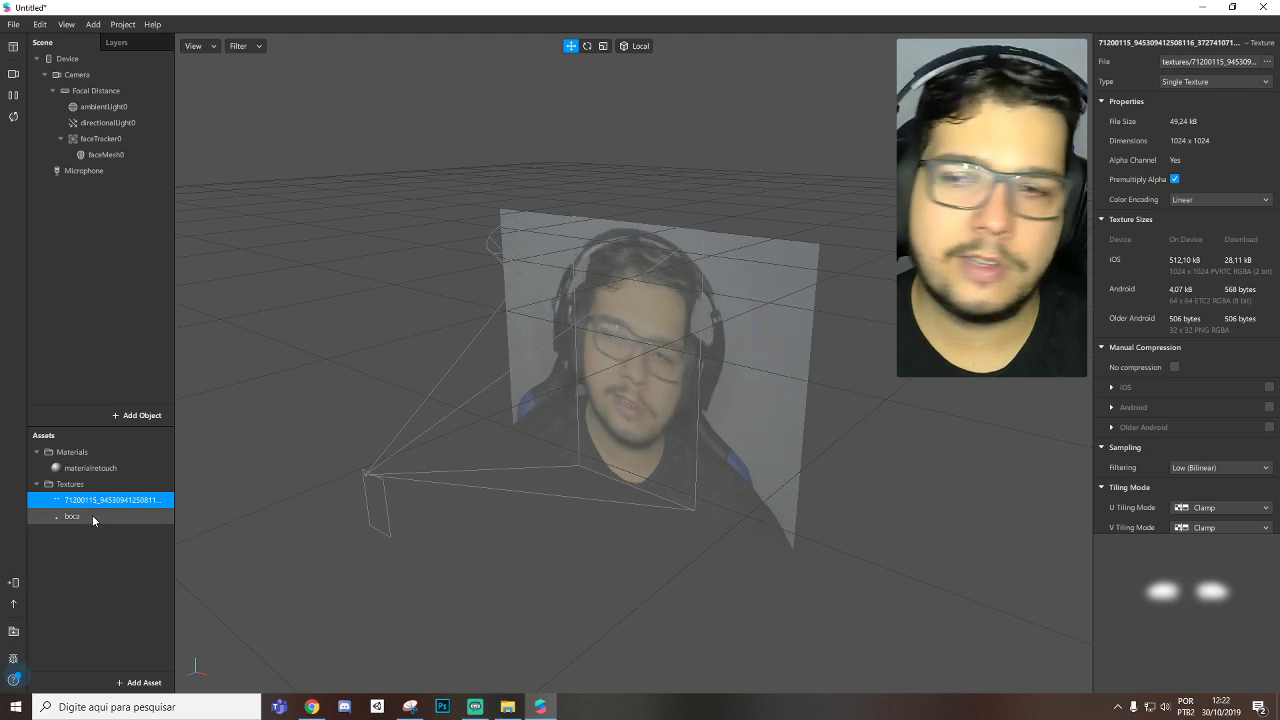
pyautogui.click(92, 515)
pyautogui.click(102, 502)
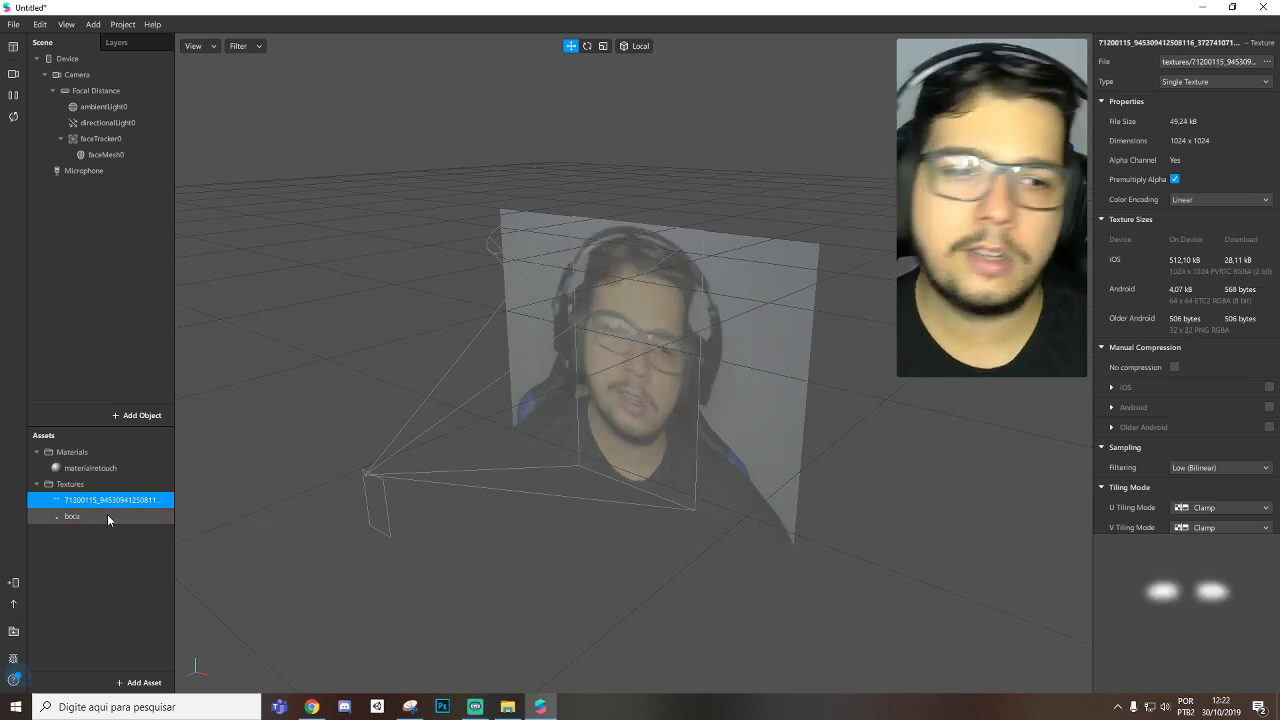
pyautogui.click(104, 515)
pyautogui.click(104, 501)
pyautogui.click(93, 516)
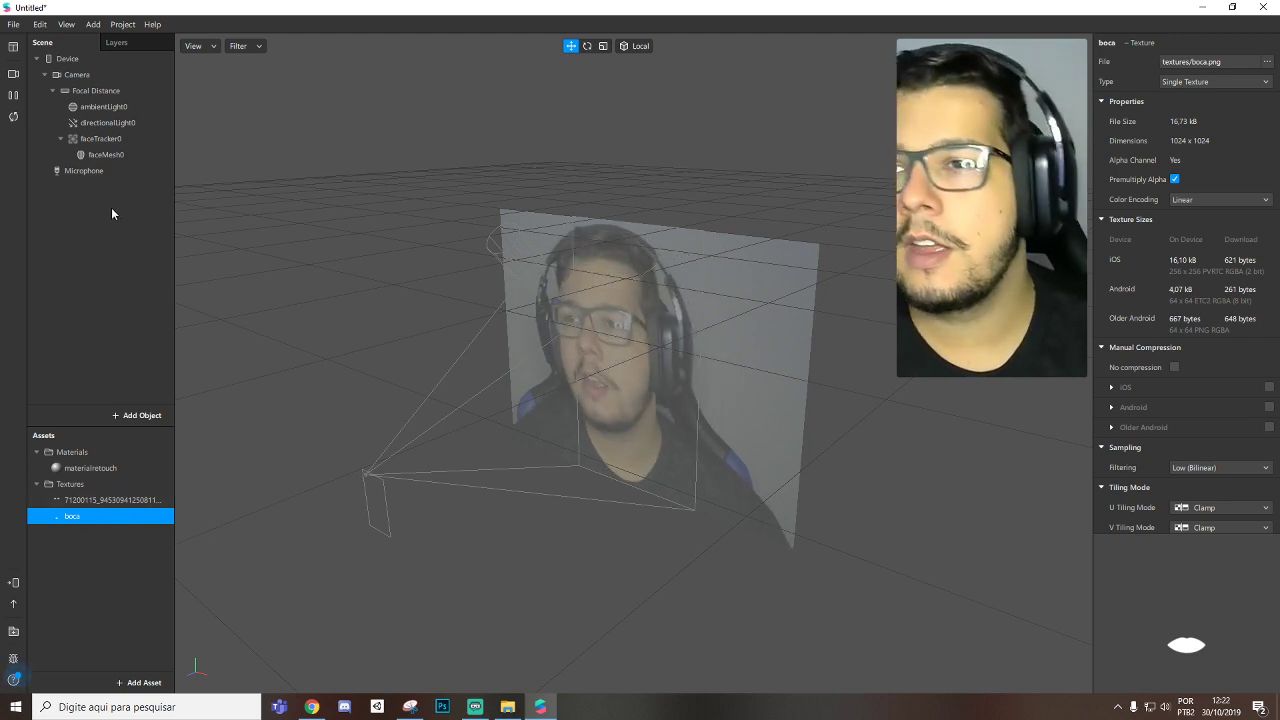
# Step: Add two more face meshes under faceTracker0
pyautogui.rightClick(109, 141)
pyautogui.moveTo(190, 160)
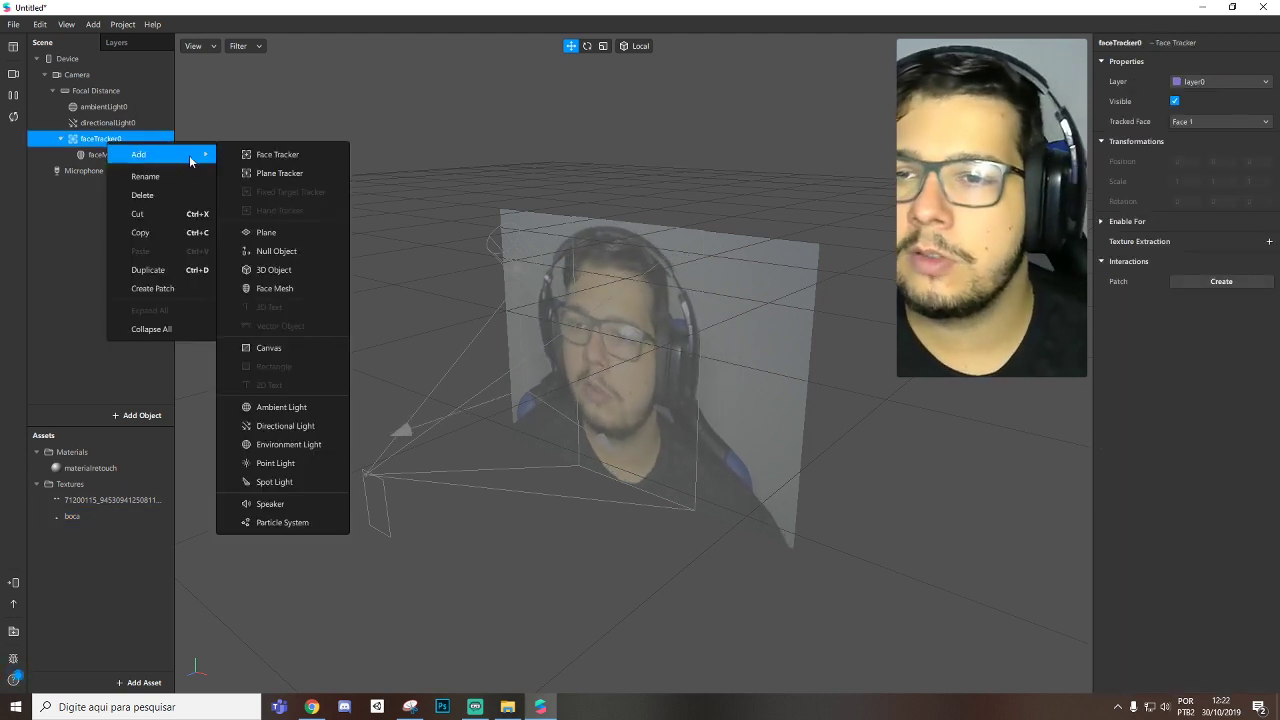
pyautogui.click(297, 289)
pyautogui.rightClick(114, 142)
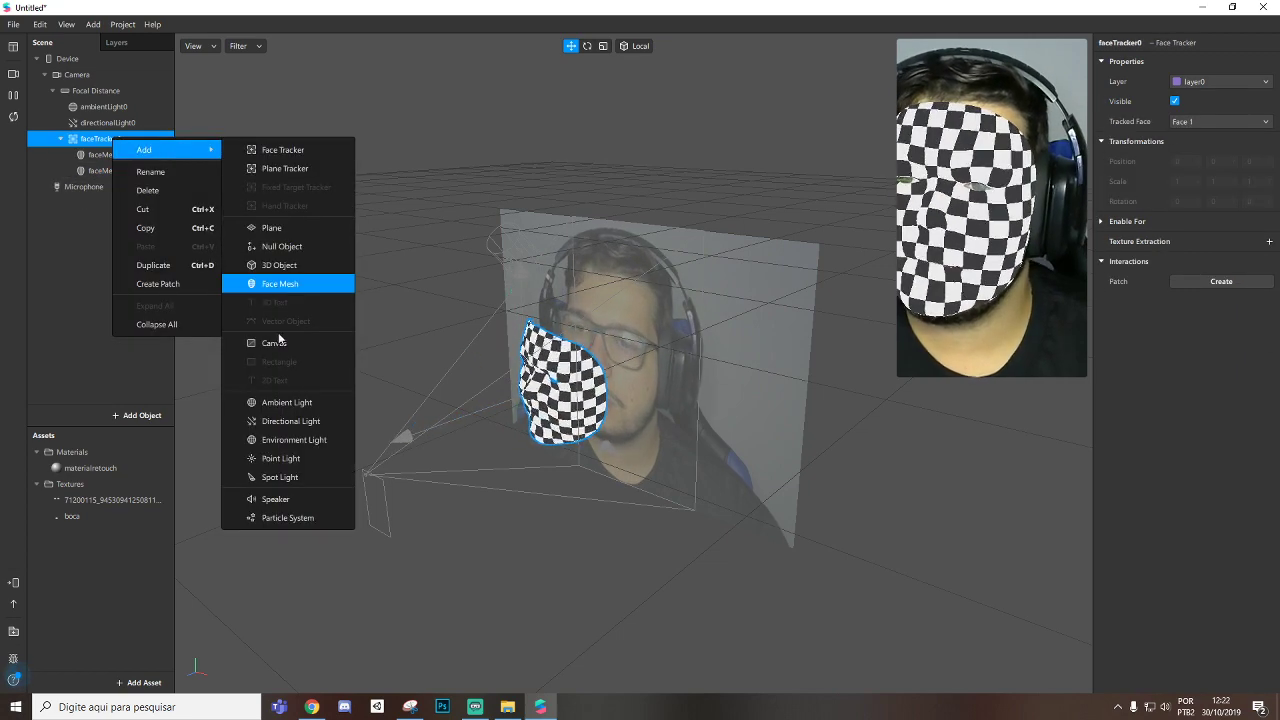
pyautogui.click(299, 285)
# Step: Rename the three face meshes, in order, as faceMeshretouch, faceMesholhos and faceMeshboca
pyautogui.click(121, 156)
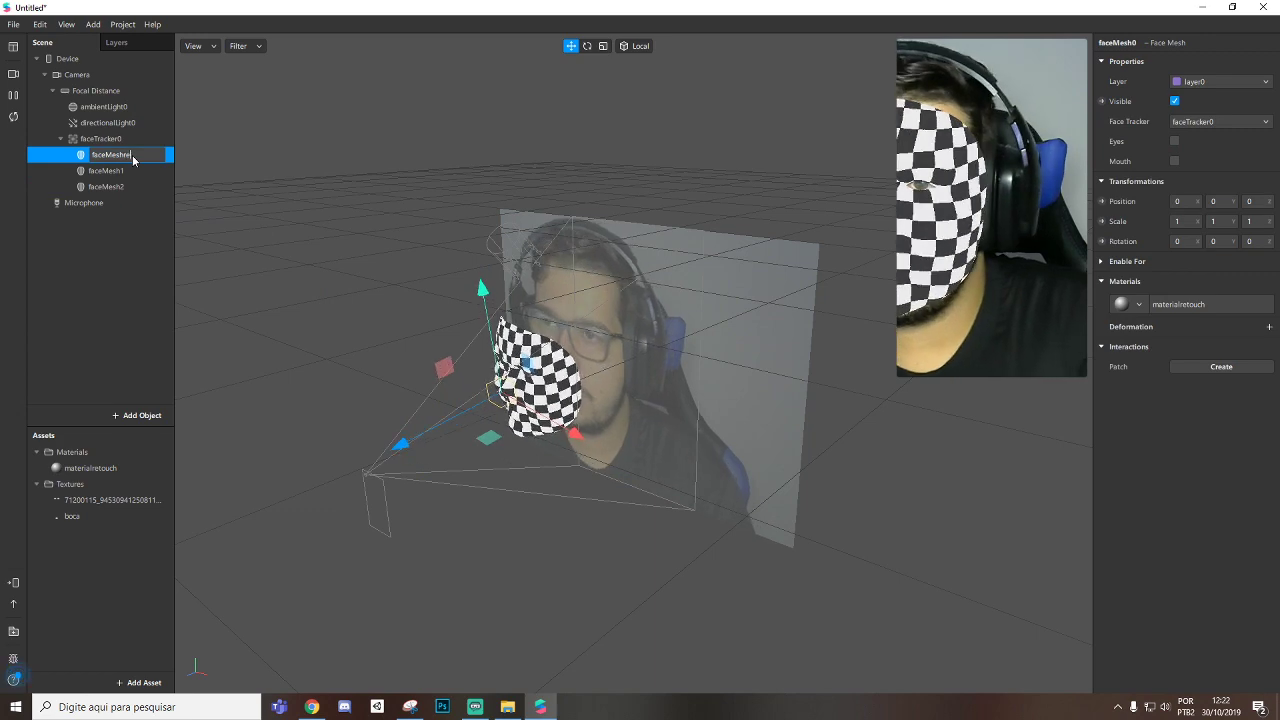
pyautogui.click(124, 171)
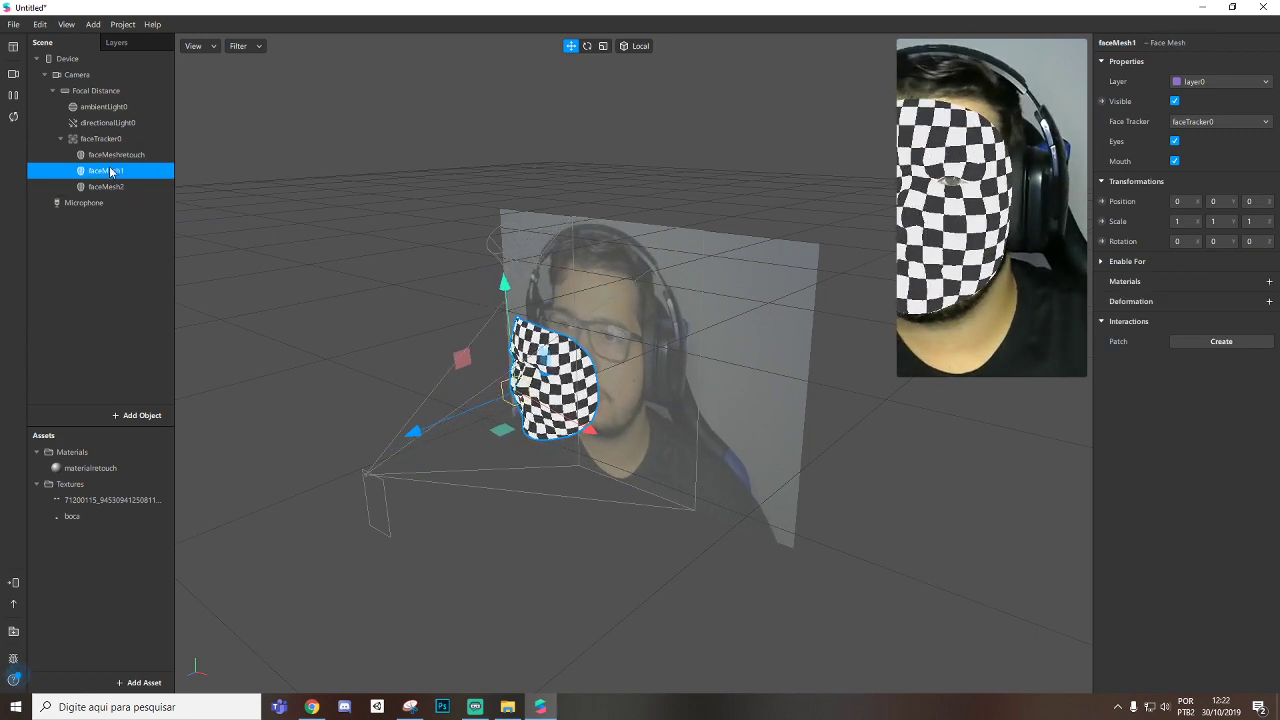
pyautogui.rightClick(128, 177)
pyautogui.click(159, 208)
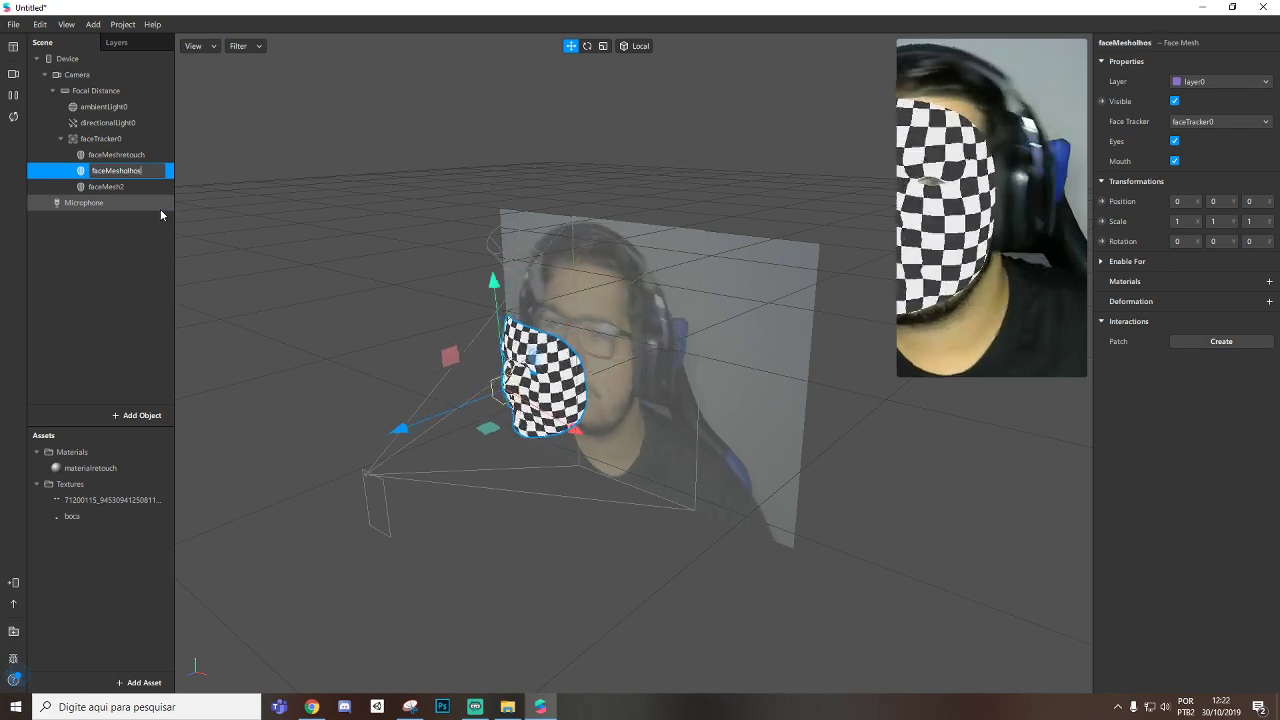
pyautogui.rightClick(125, 187)
pyautogui.click(160, 218)
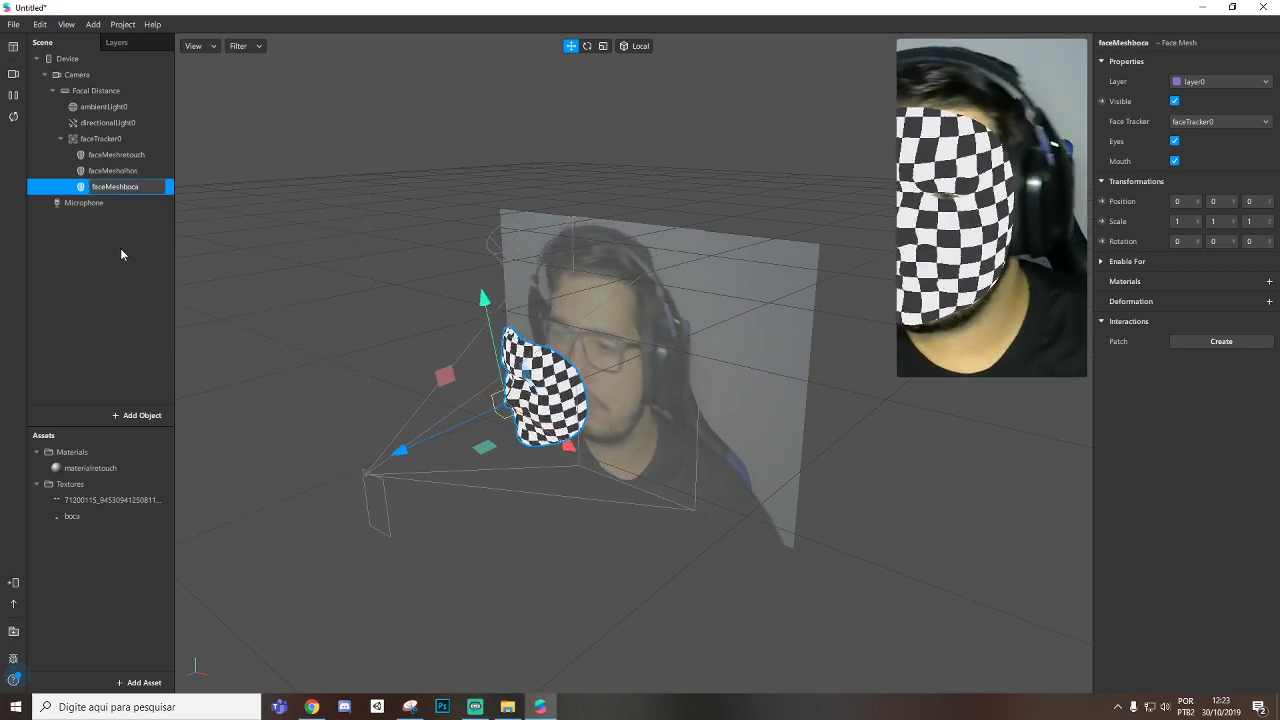
pyautogui.click(88, 204)
# Step: Create a texture extraction on faceTracker0
pyautogui.doubleClick(136, 175)
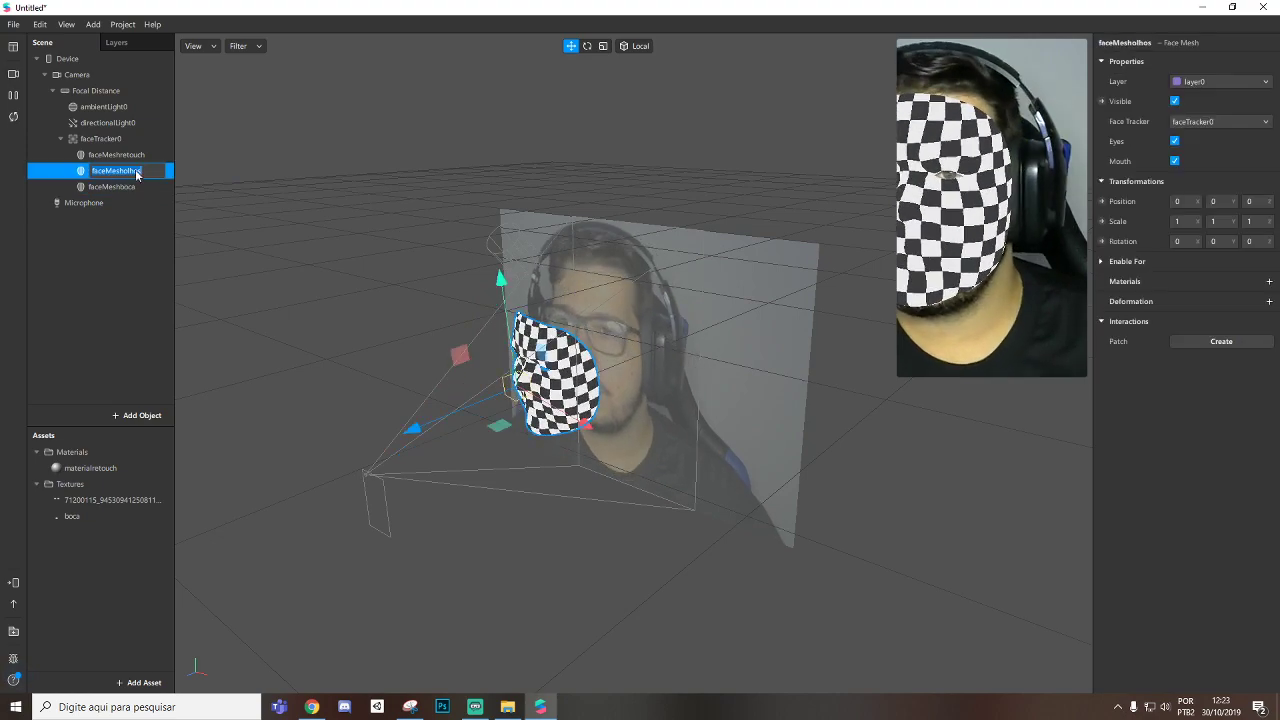
pyautogui.click(1269, 282)
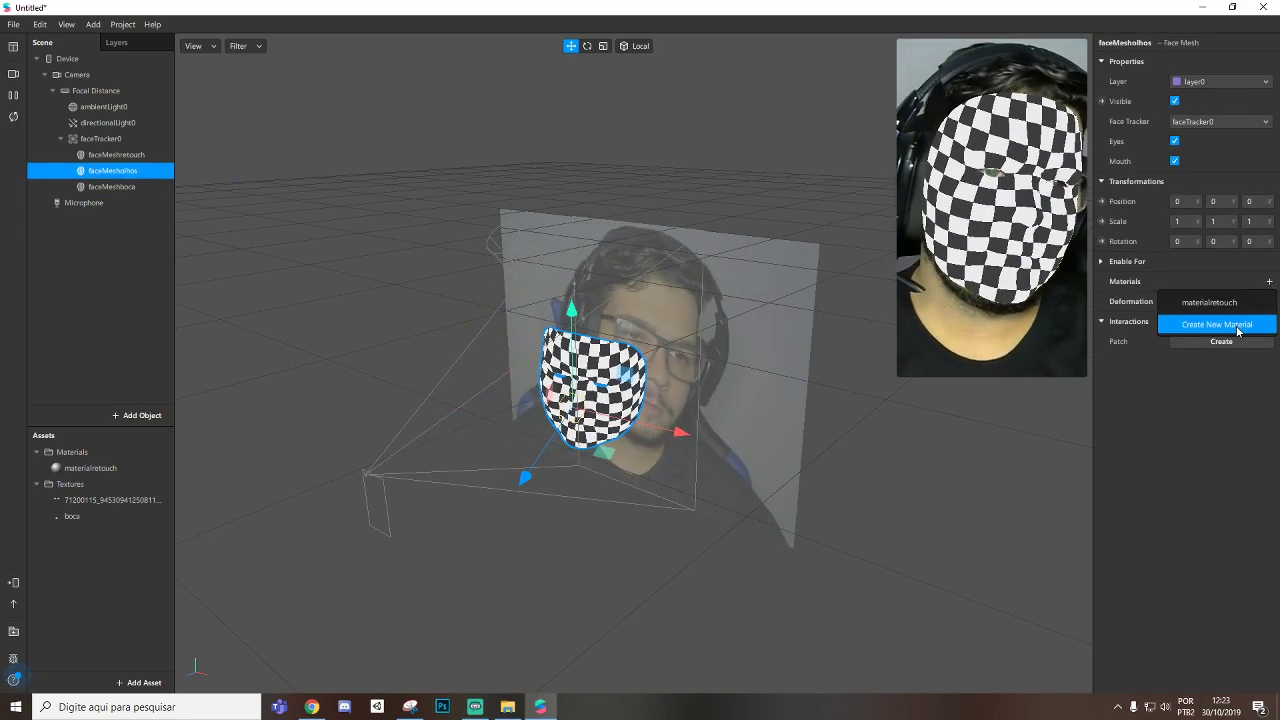
pyautogui.click(100, 138)
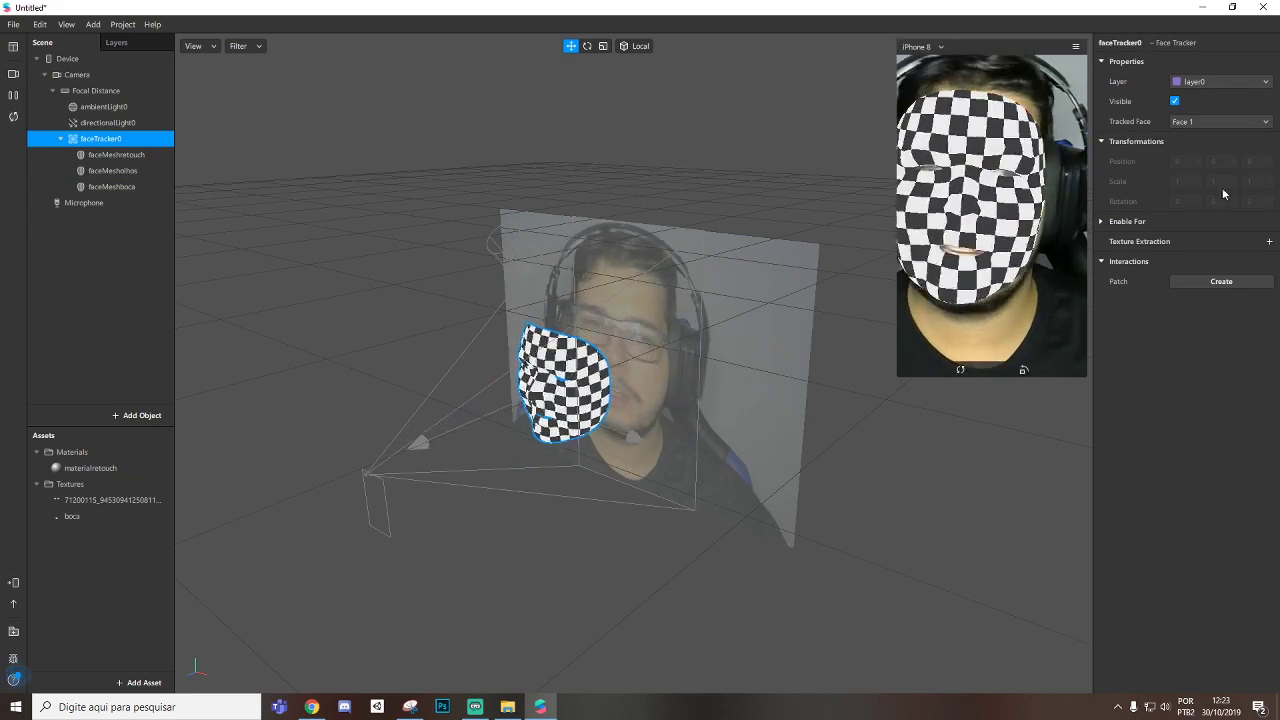
pyautogui.click(1269, 241)
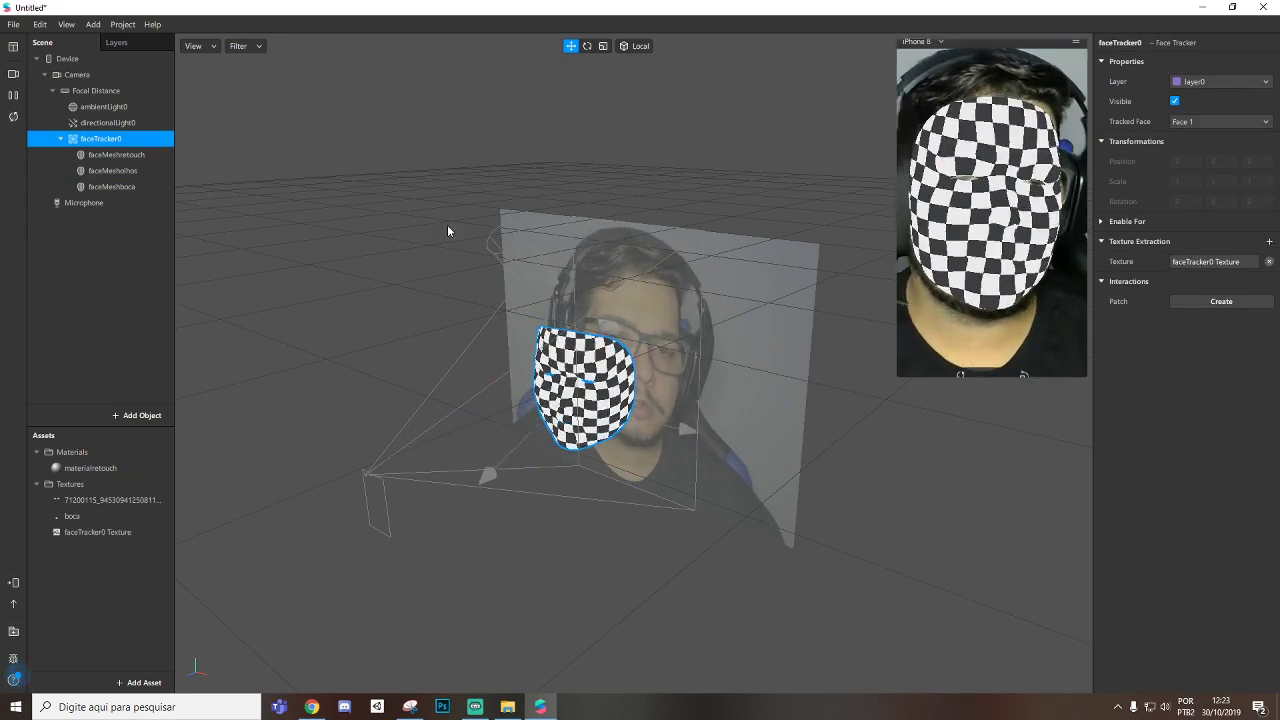
# Step: Create a new material for faceMesholhos and rename it materialolhos
pyautogui.click(124, 170)
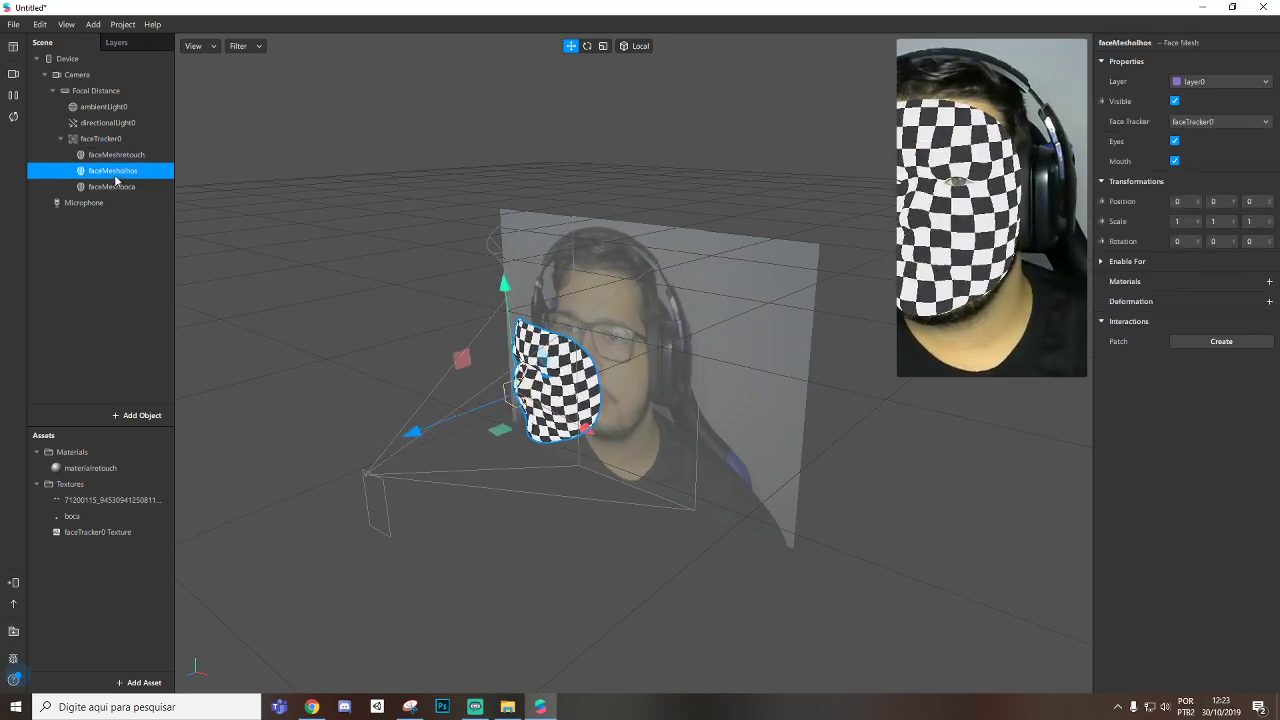
pyautogui.click(1269, 281)
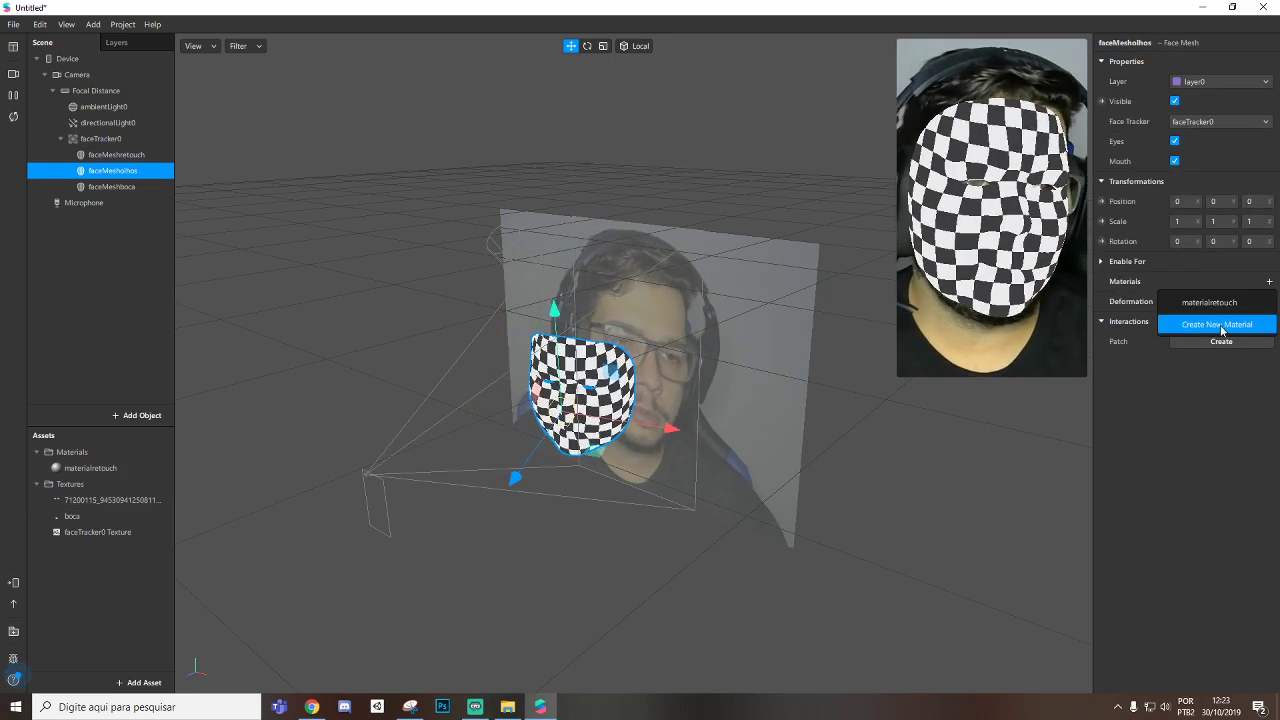
pyautogui.click(1218, 323)
pyautogui.click(86, 484)
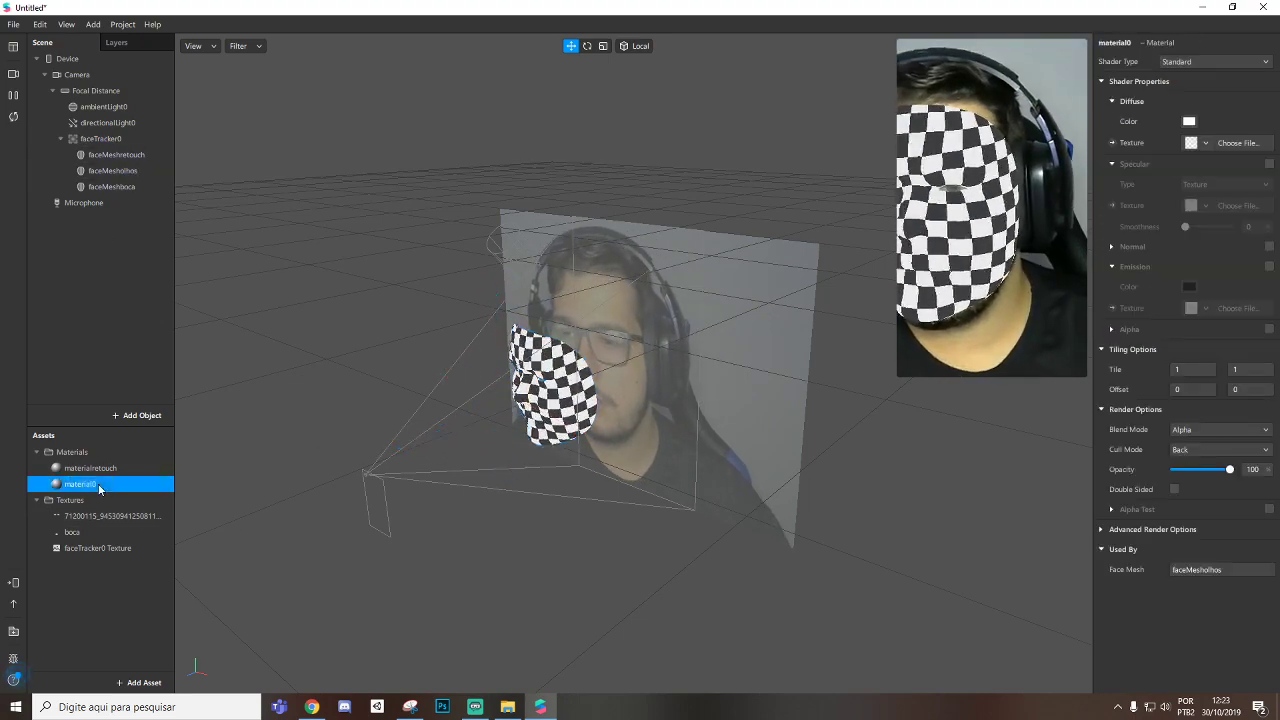
pyautogui.click(105, 485)
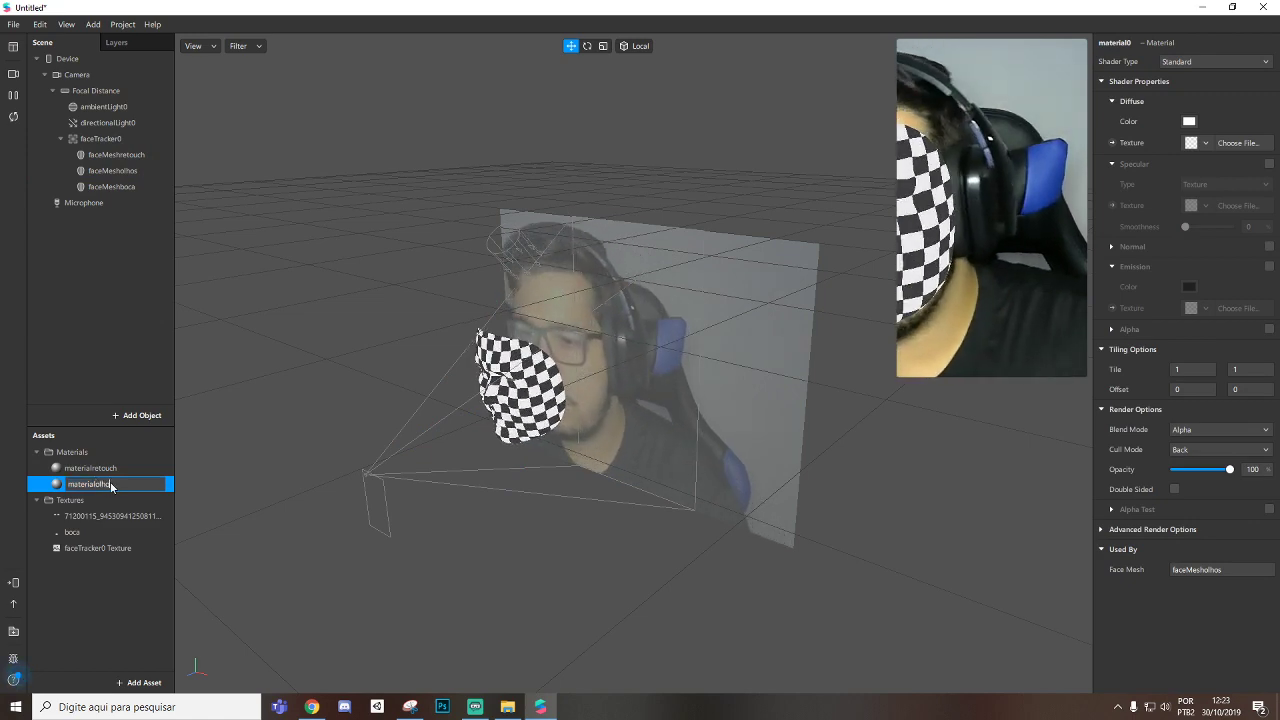
pyautogui.click(90, 468)
pyautogui.click(100, 484)
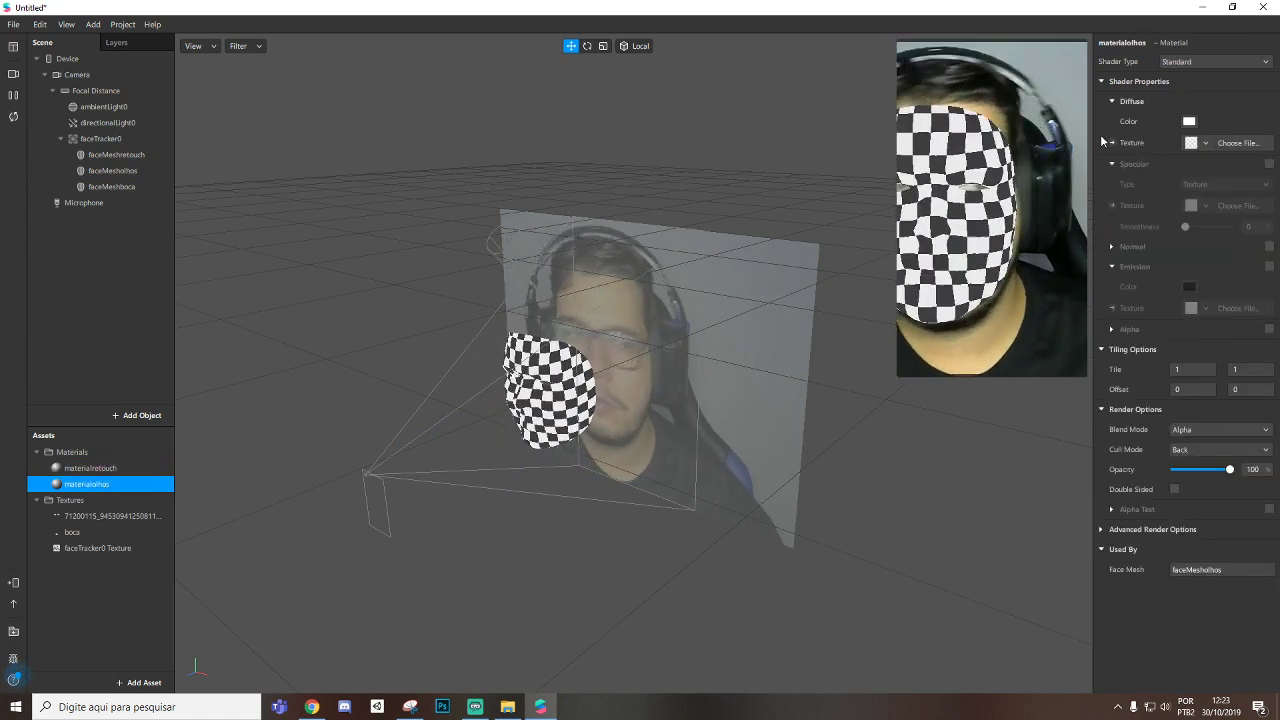
# Step: Turn off the Eyes and Mouth options for faceMesholhos and faceMeshboca together
pyautogui.click(1221, 62)
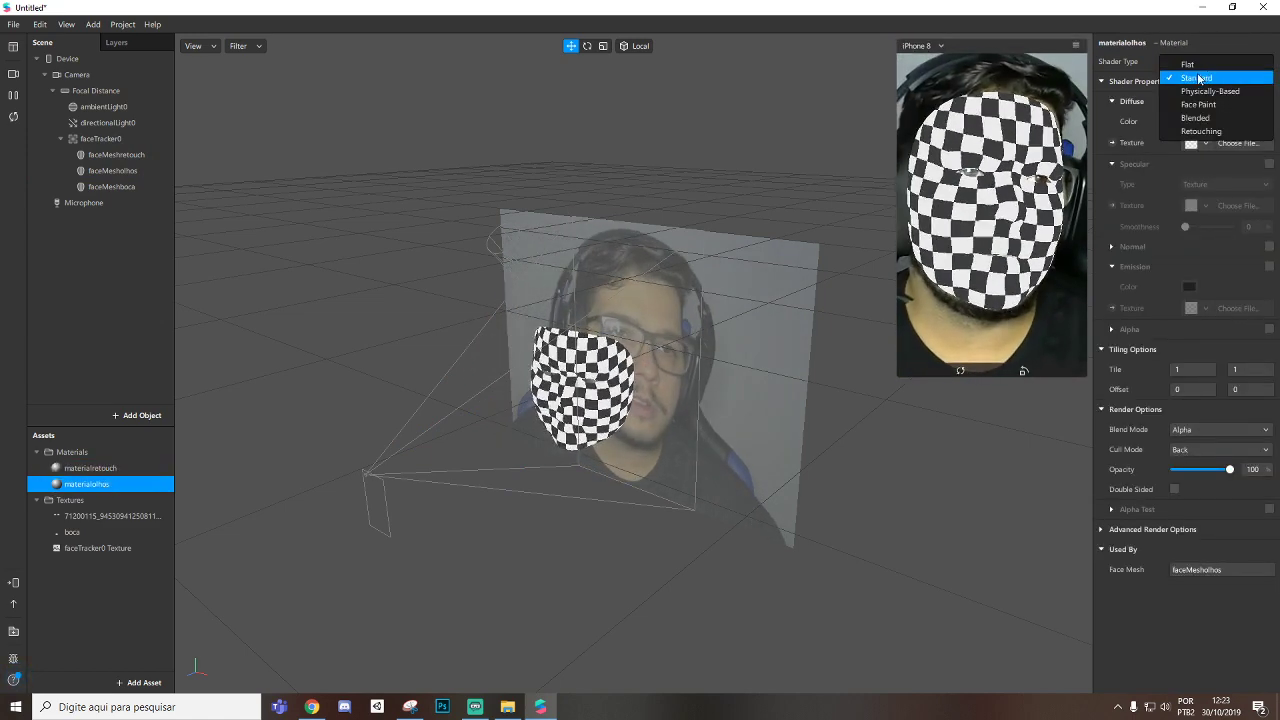
pyautogui.click(133, 175)
pyautogui.keyDown('shift'); pyautogui.click(133, 186); pyautogui.keyUp('shift')
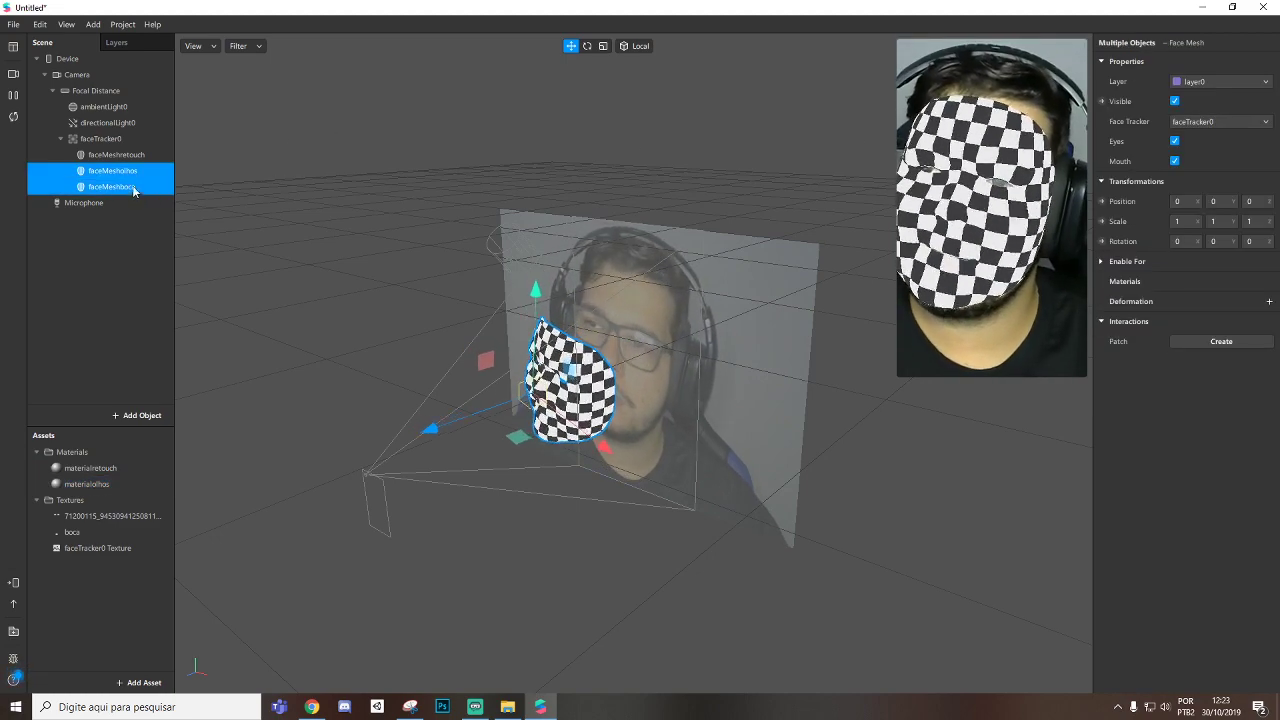
pyautogui.click(1175, 141)
pyautogui.click(1174, 161)
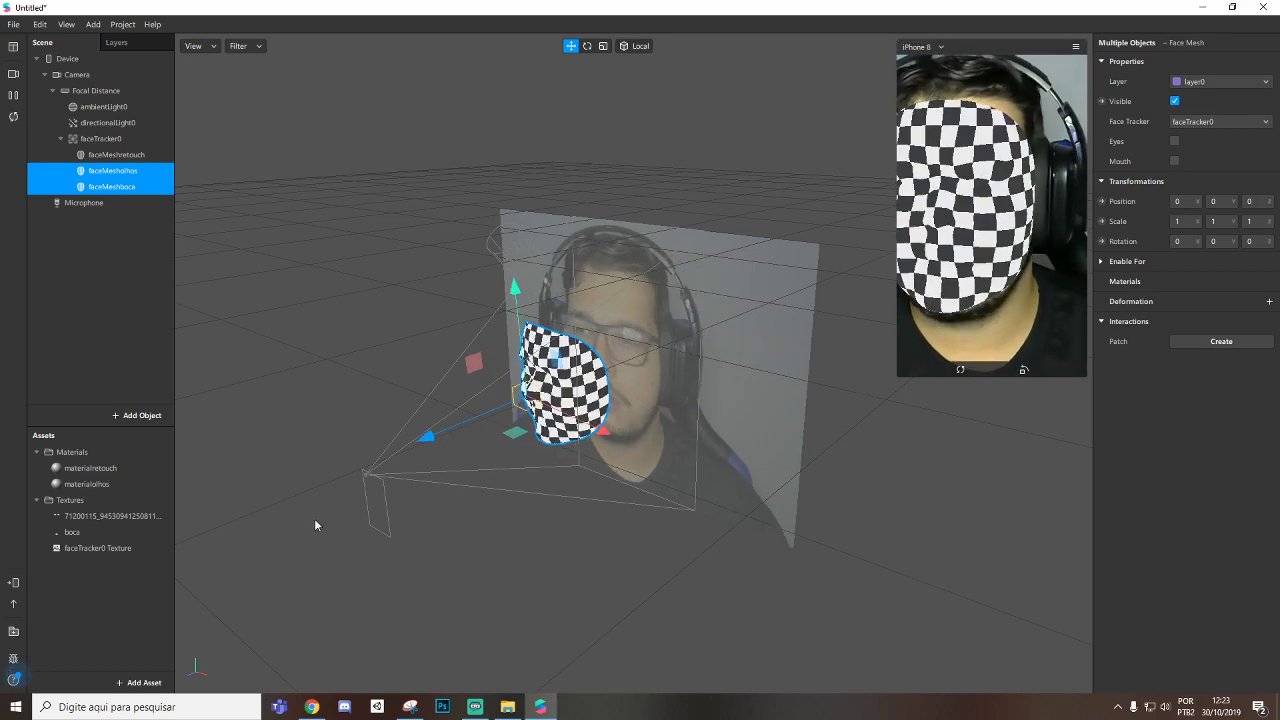
# Step: Set materialolhos to the Flat shader type and use faceTracker0 Texture as its diffuse texture
pyautogui.click(87, 484)
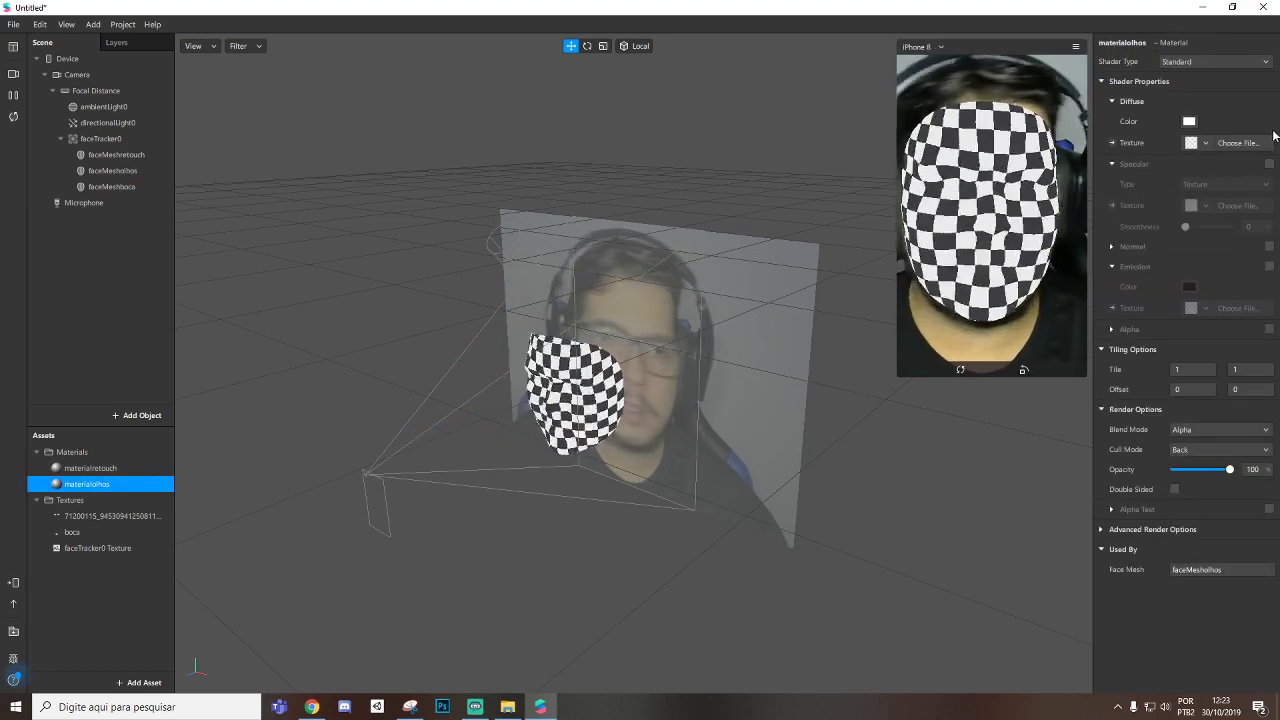
pyautogui.click(1204, 143)
pyautogui.click(1195, 64)
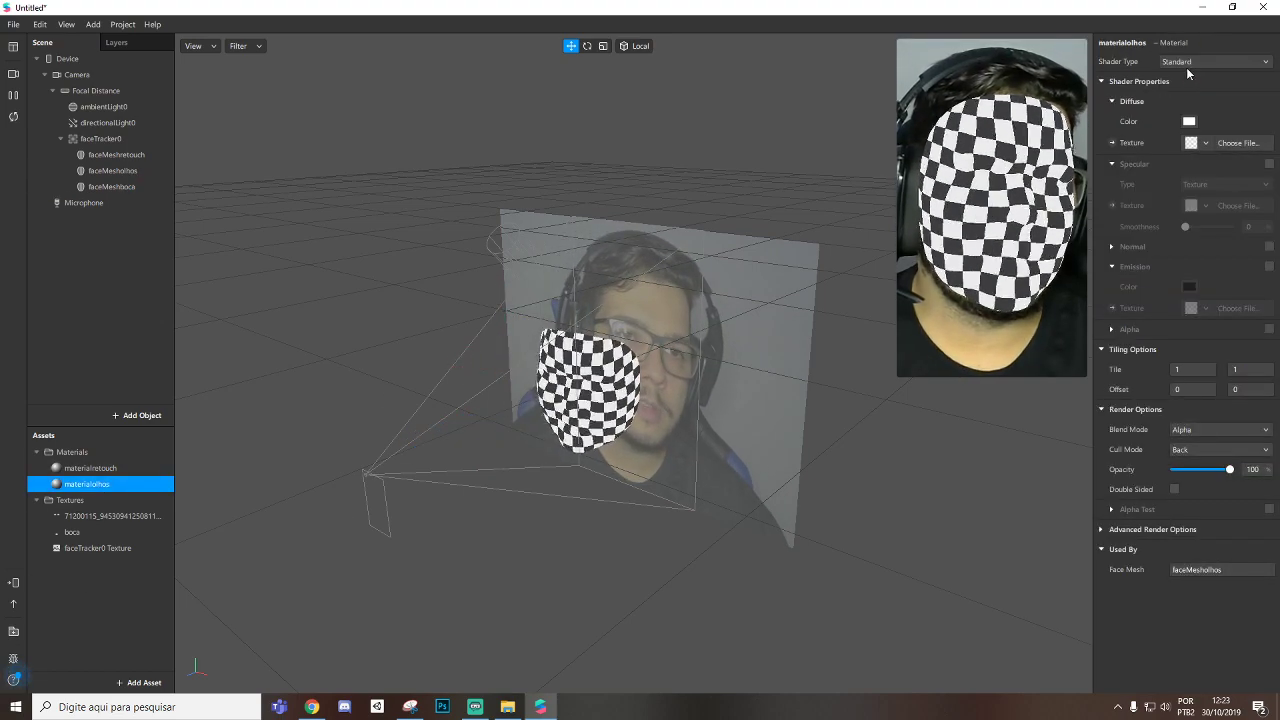
pyautogui.click(1190, 64)
pyautogui.click(1186, 65)
pyautogui.click(1204, 143)
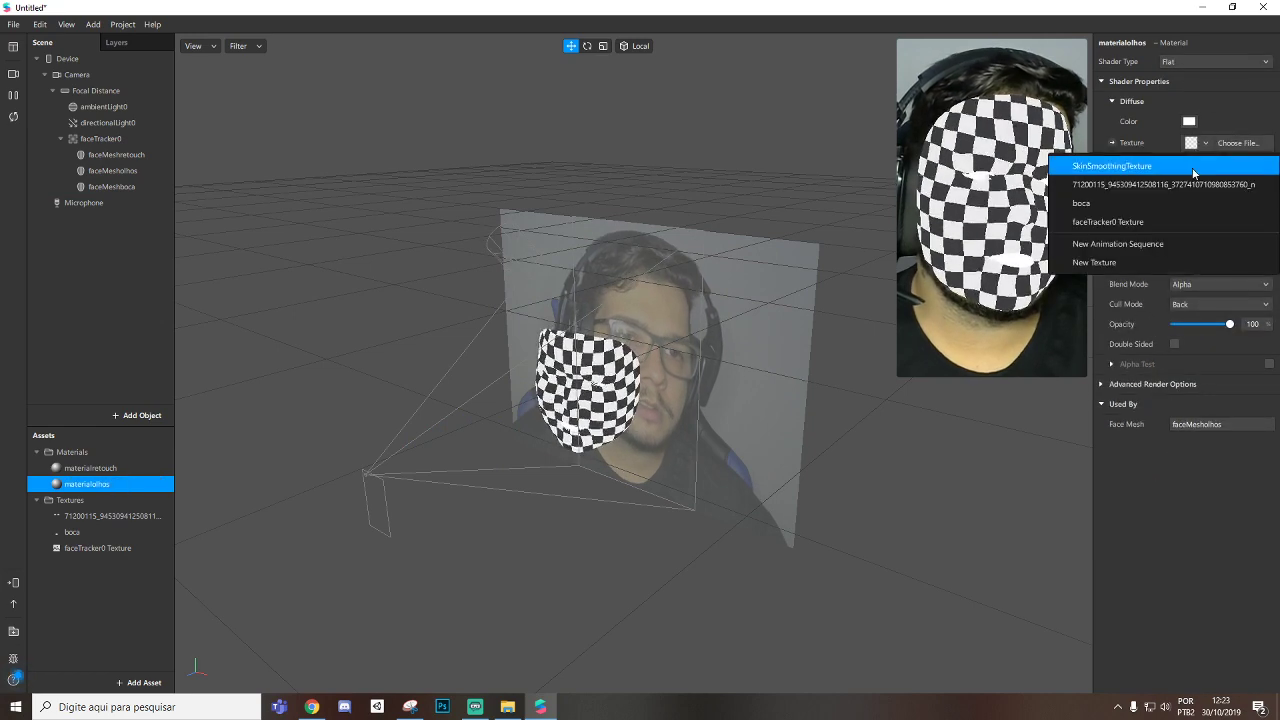
pyautogui.click(1167, 222)
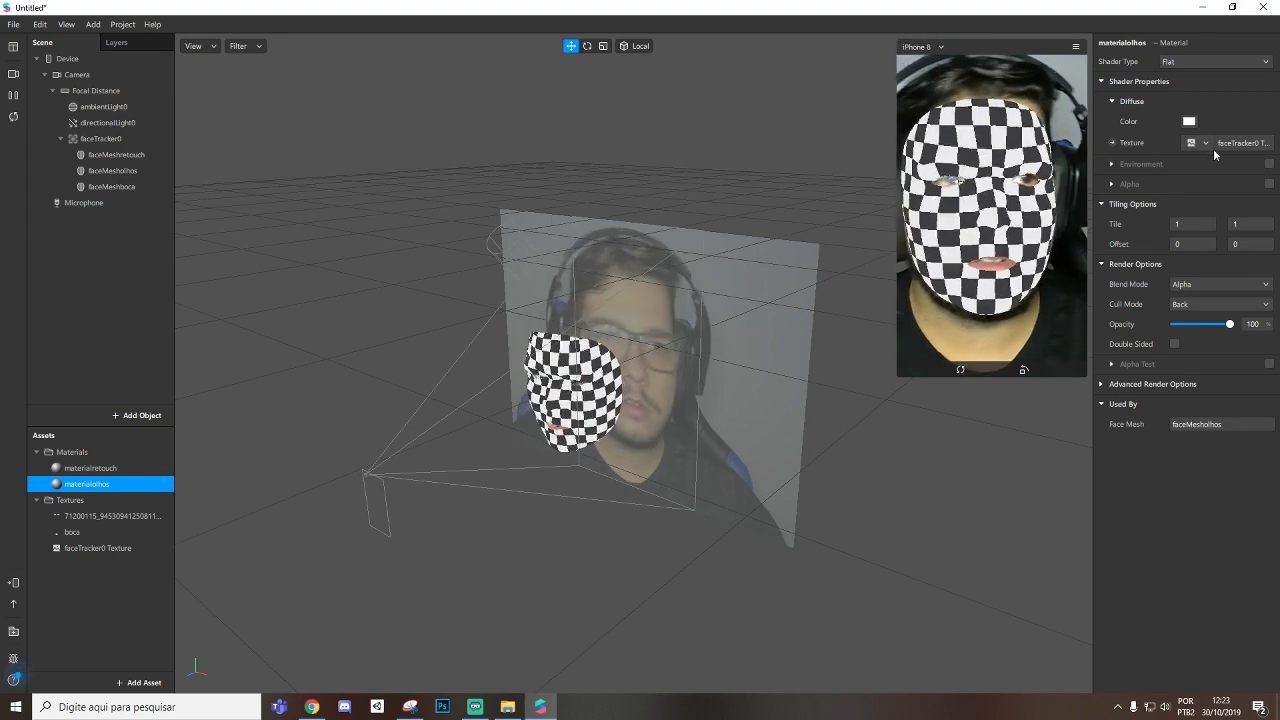
# Step: Create a new material for faceMeshboca and rename it materialboca
pyautogui.click(107, 187)
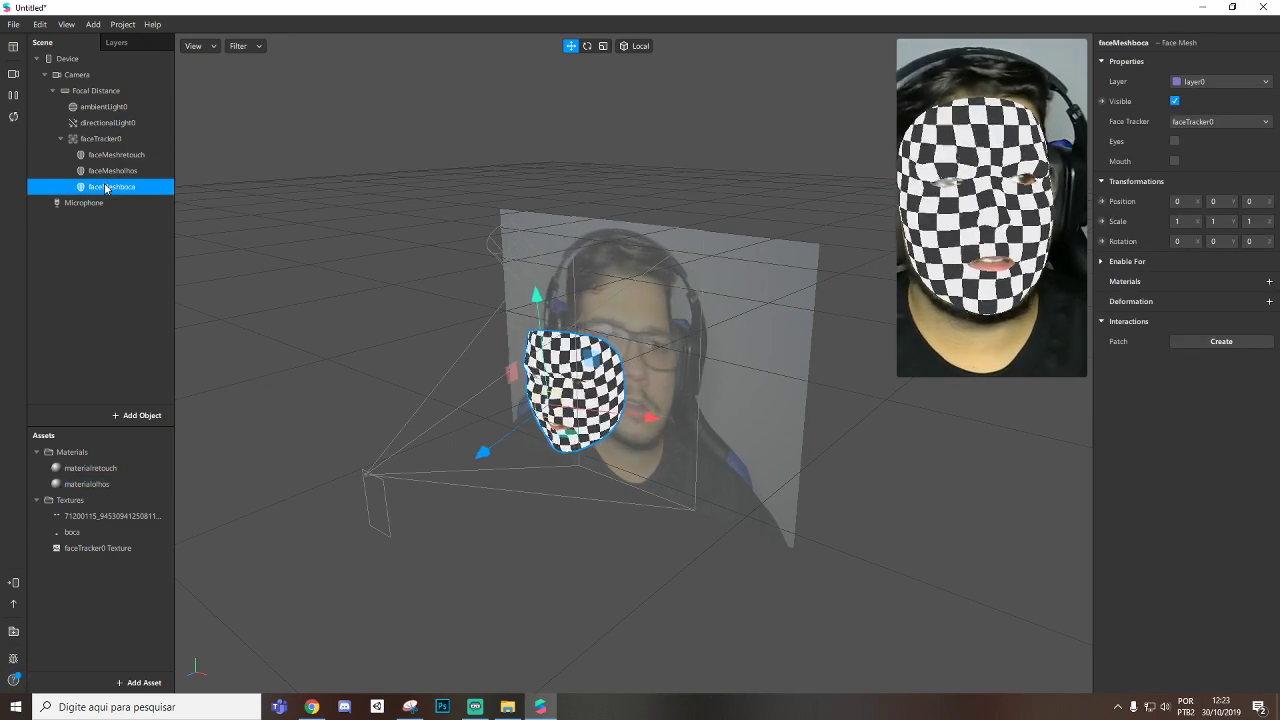
pyautogui.doubleClick(96, 484)
pyautogui.press('Up')
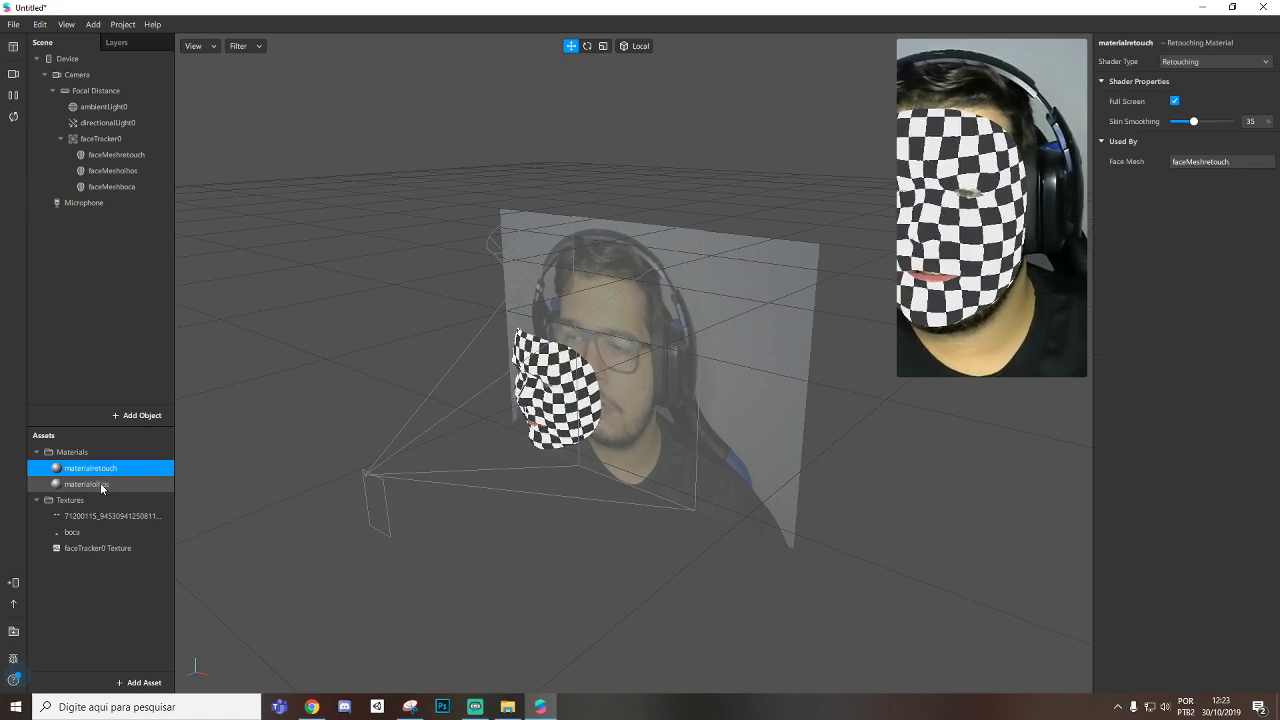
pyautogui.click(110, 185)
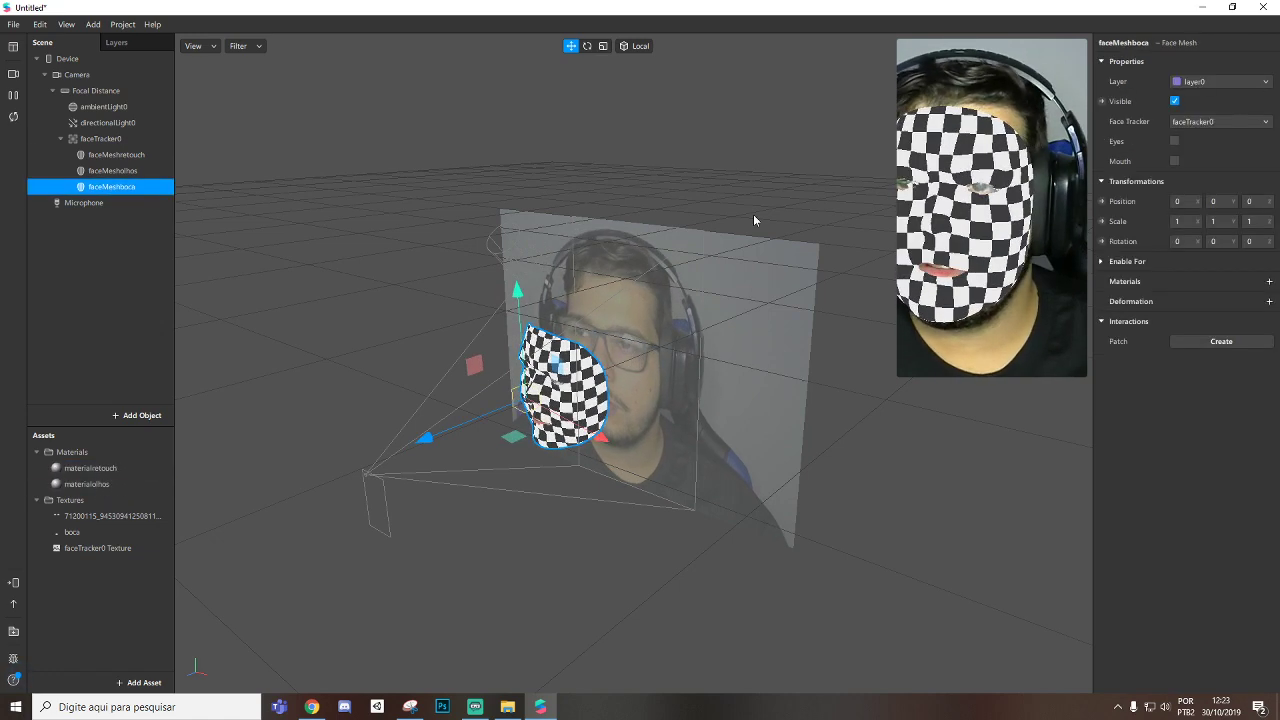
pyautogui.click(1269, 281)
pyautogui.click(1232, 341)
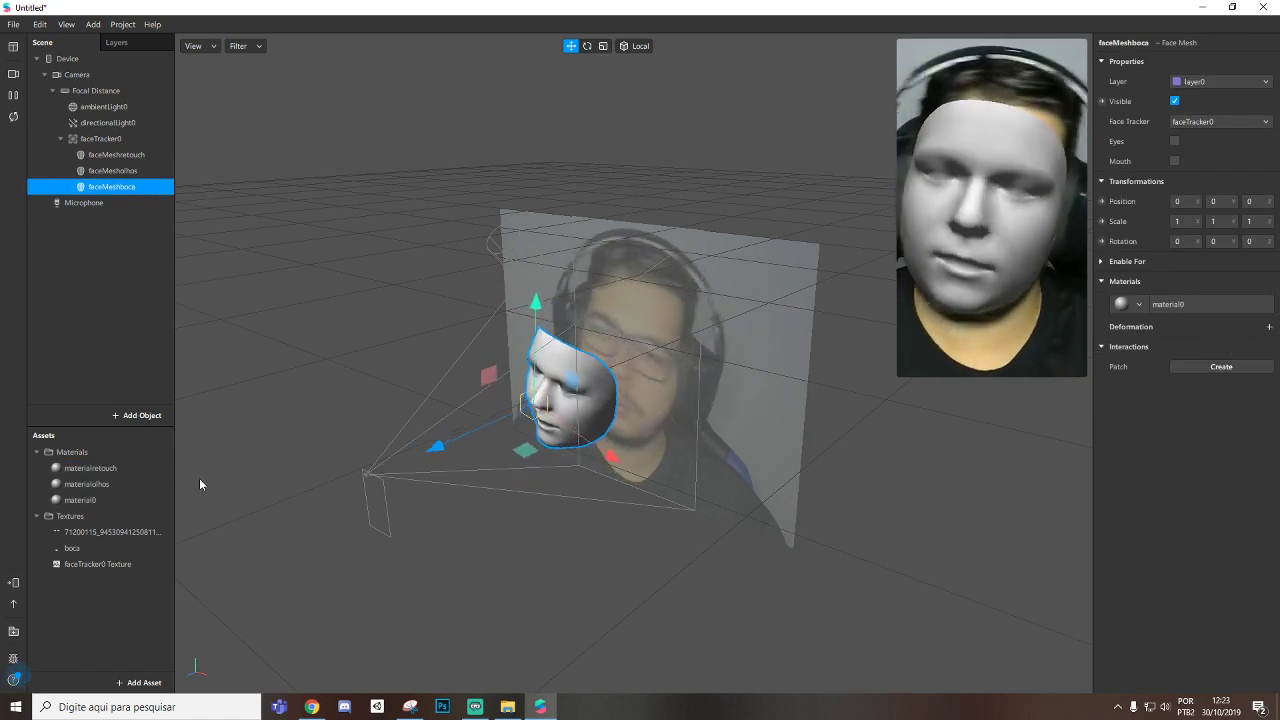
pyautogui.click(93, 500)
pyautogui.click(95, 503)
pyautogui.press('BackSpace')
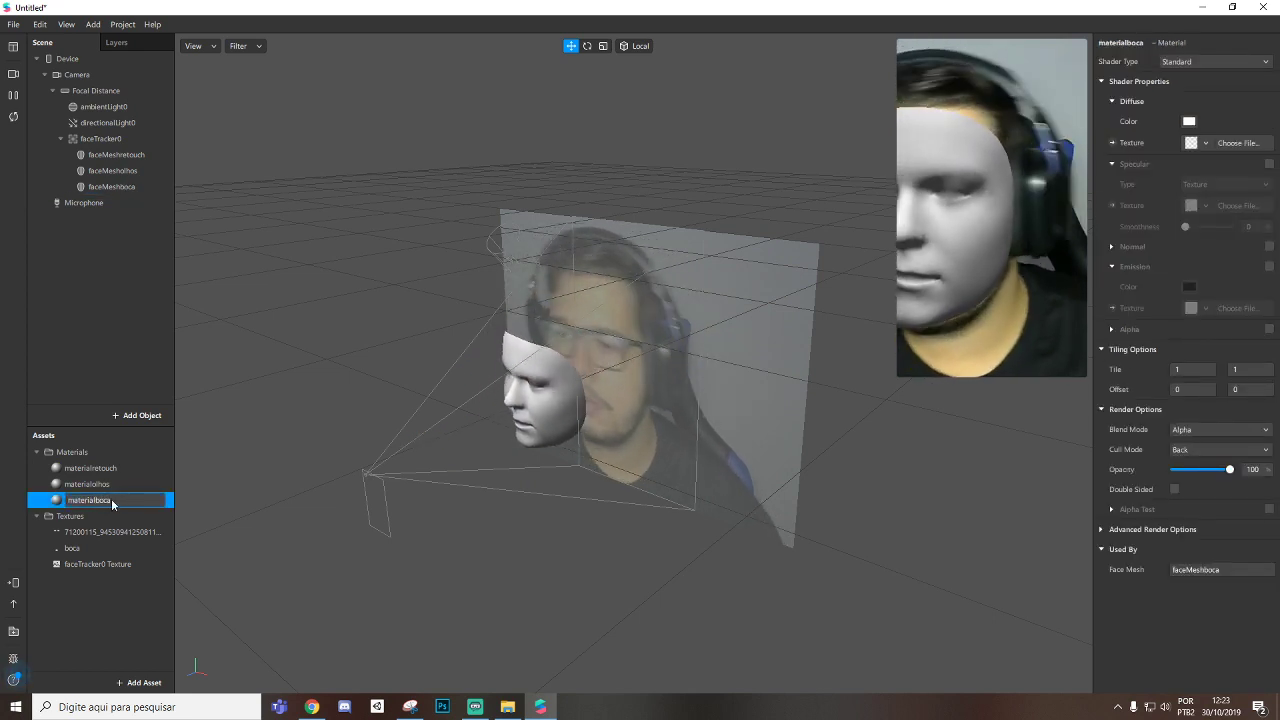
pyautogui.press('Return')
# Step: Set materialboca to the Flat shader type with faceTracker0 Texture as its diffuse texture
pyautogui.click(1192, 62)
pyautogui.click(1190, 65)
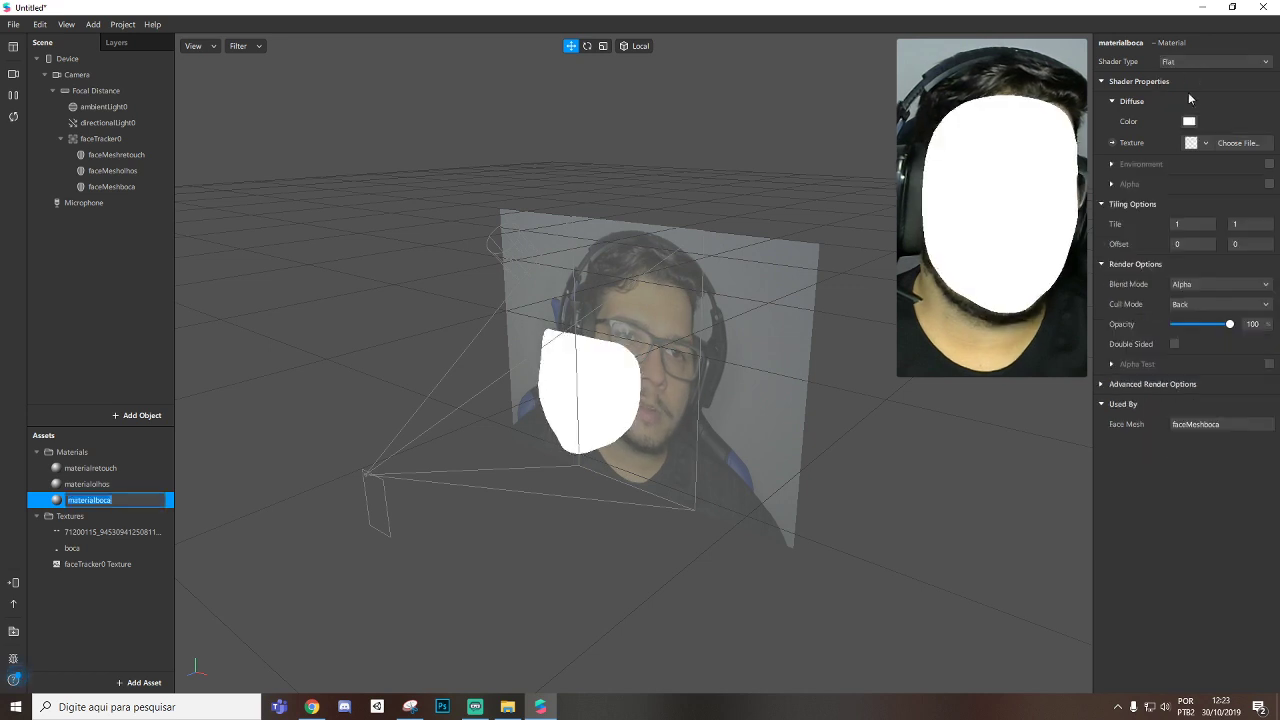
pyautogui.click(1205, 143)
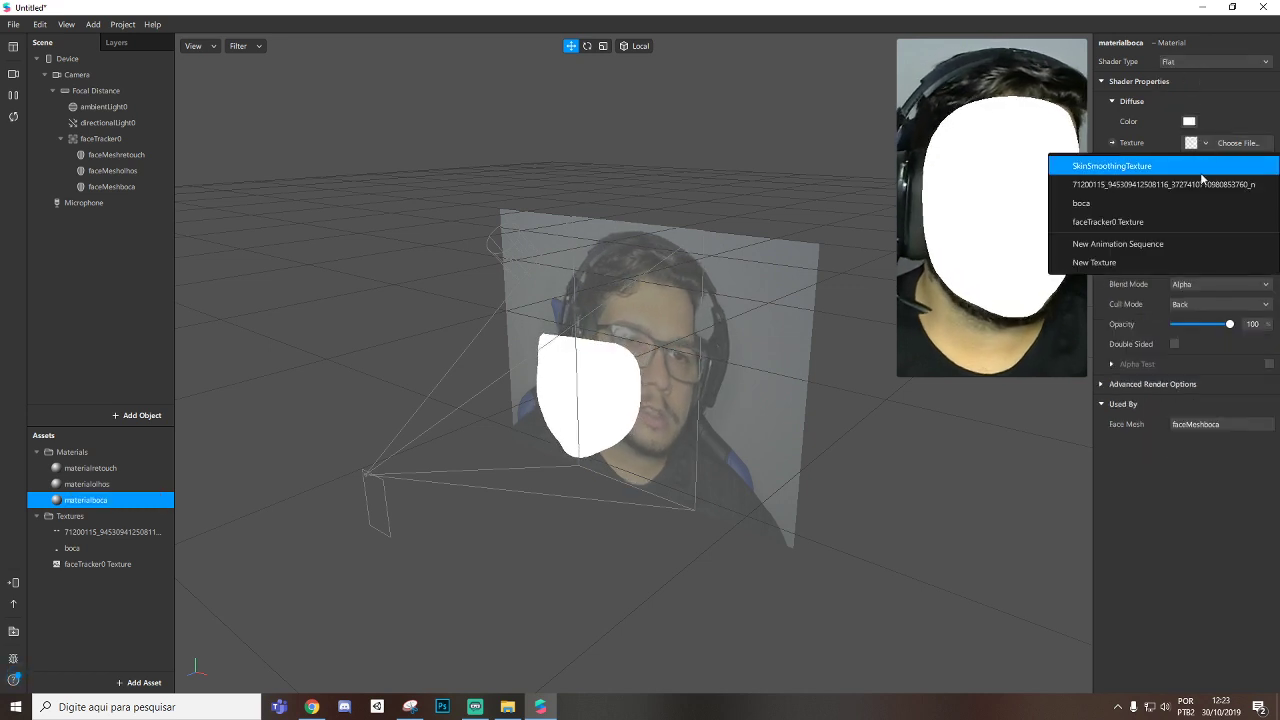
pyautogui.click(1169, 220)
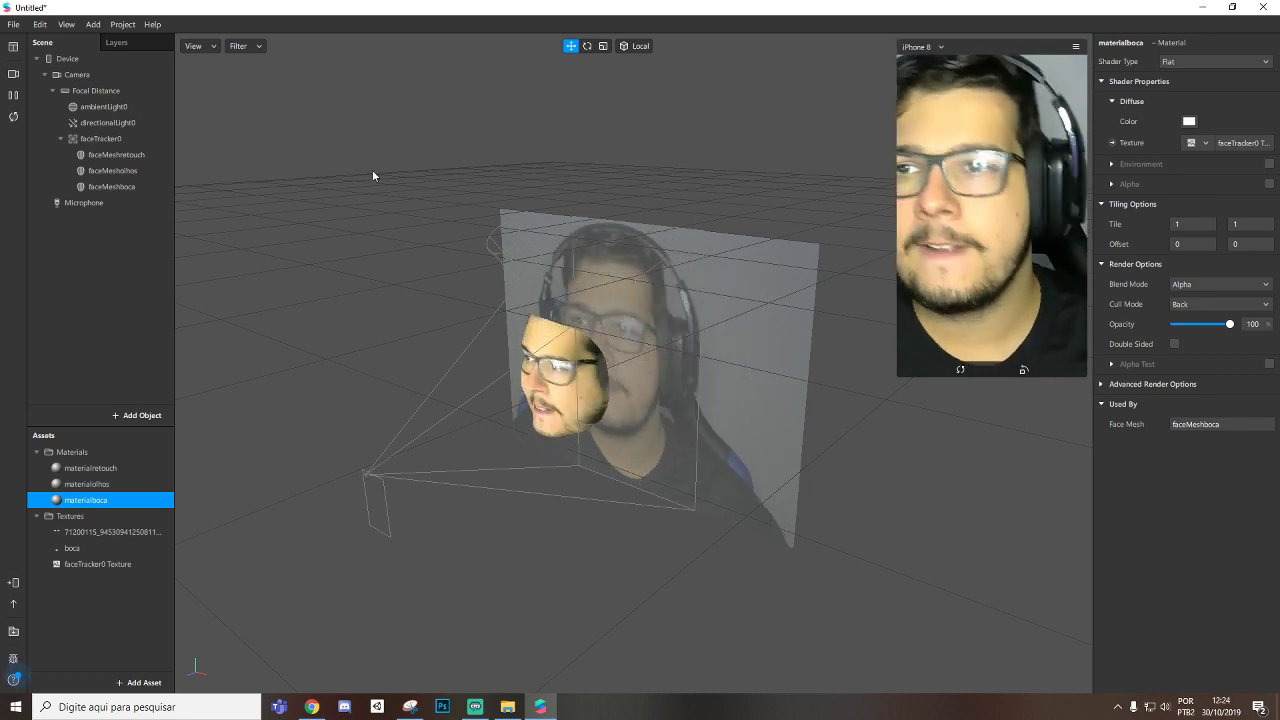
pyautogui.click(112, 171)
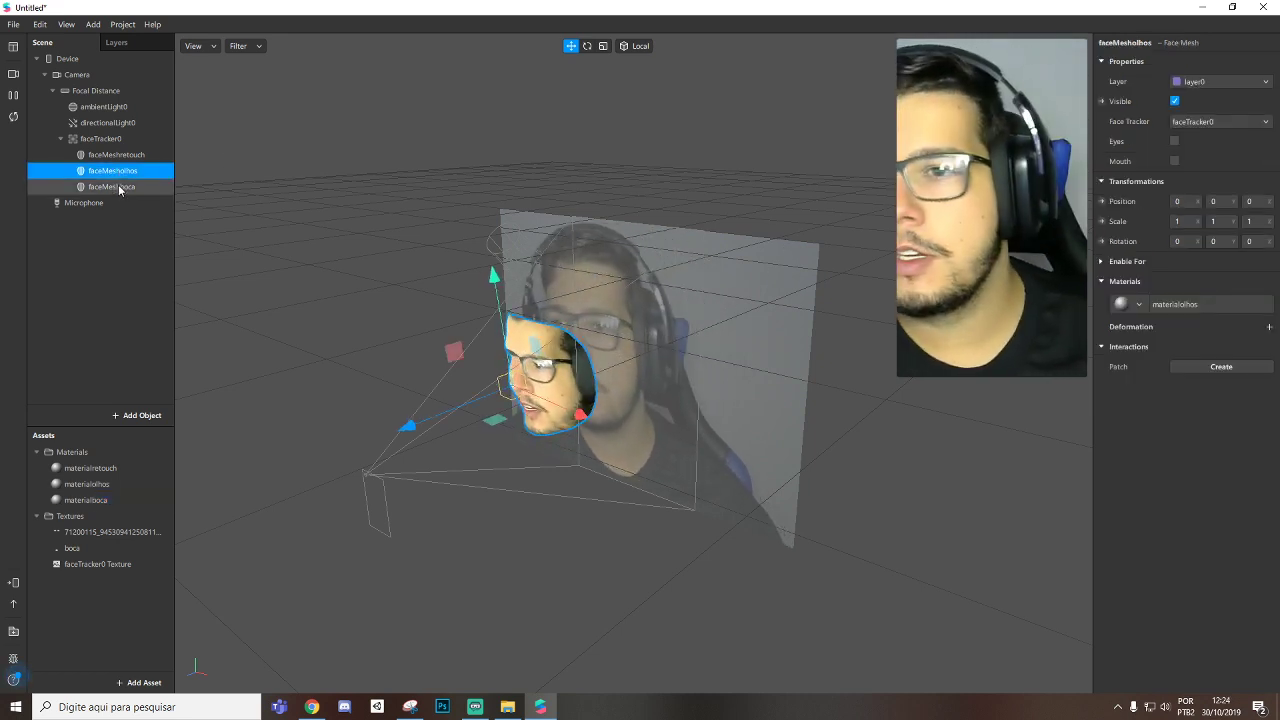
pyautogui.click(112, 187)
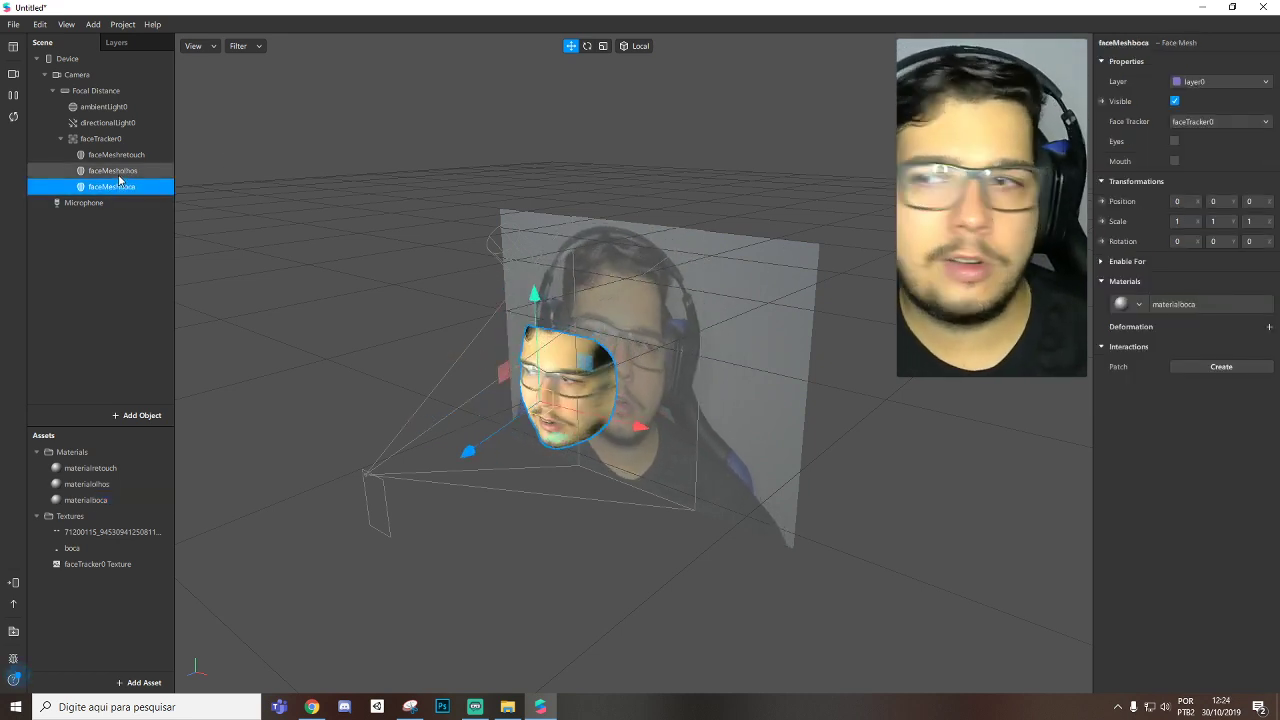
pyautogui.click(112, 171)
pyautogui.doubleClick(92, 486)
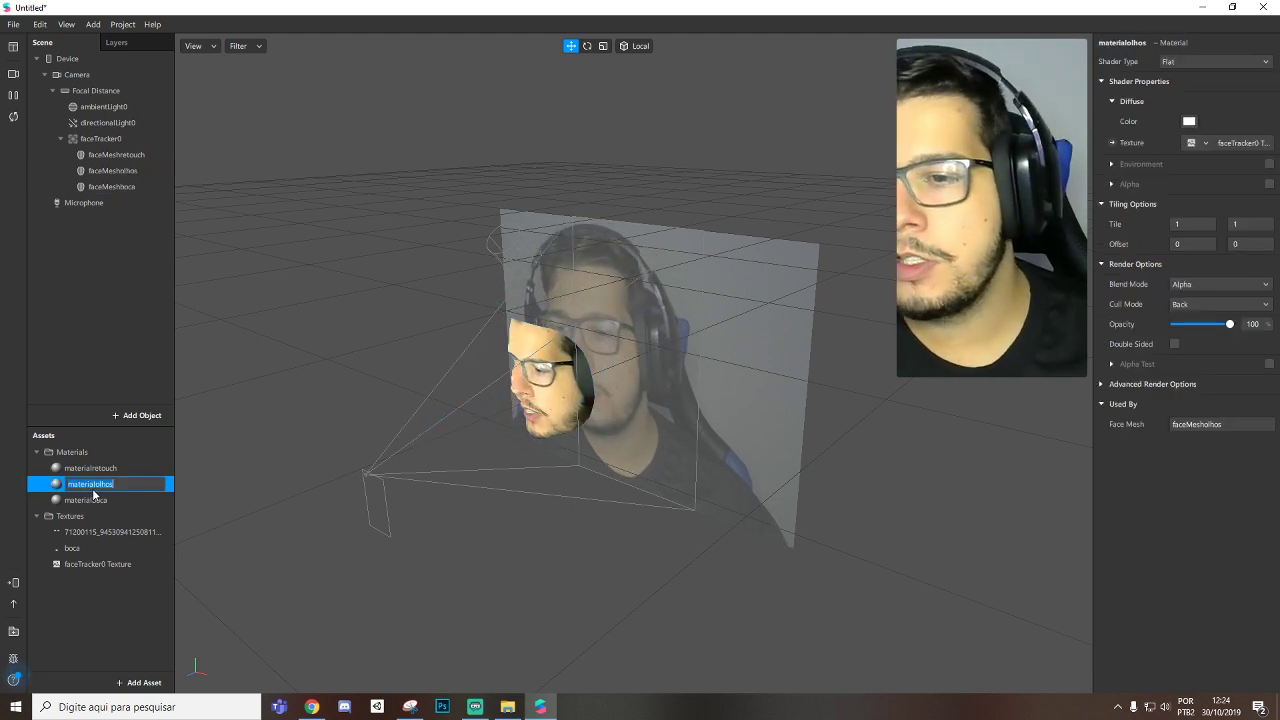
pyautogui.press('Return')
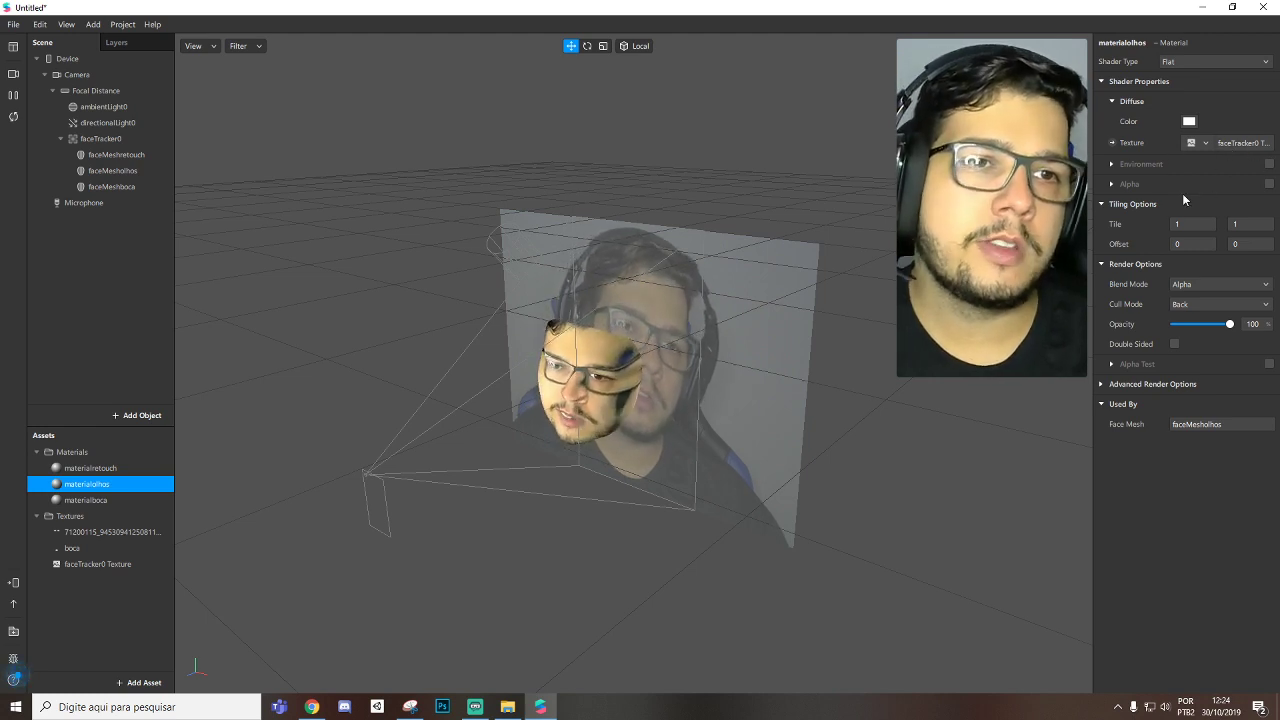
pyautogui.click(1269, 184)
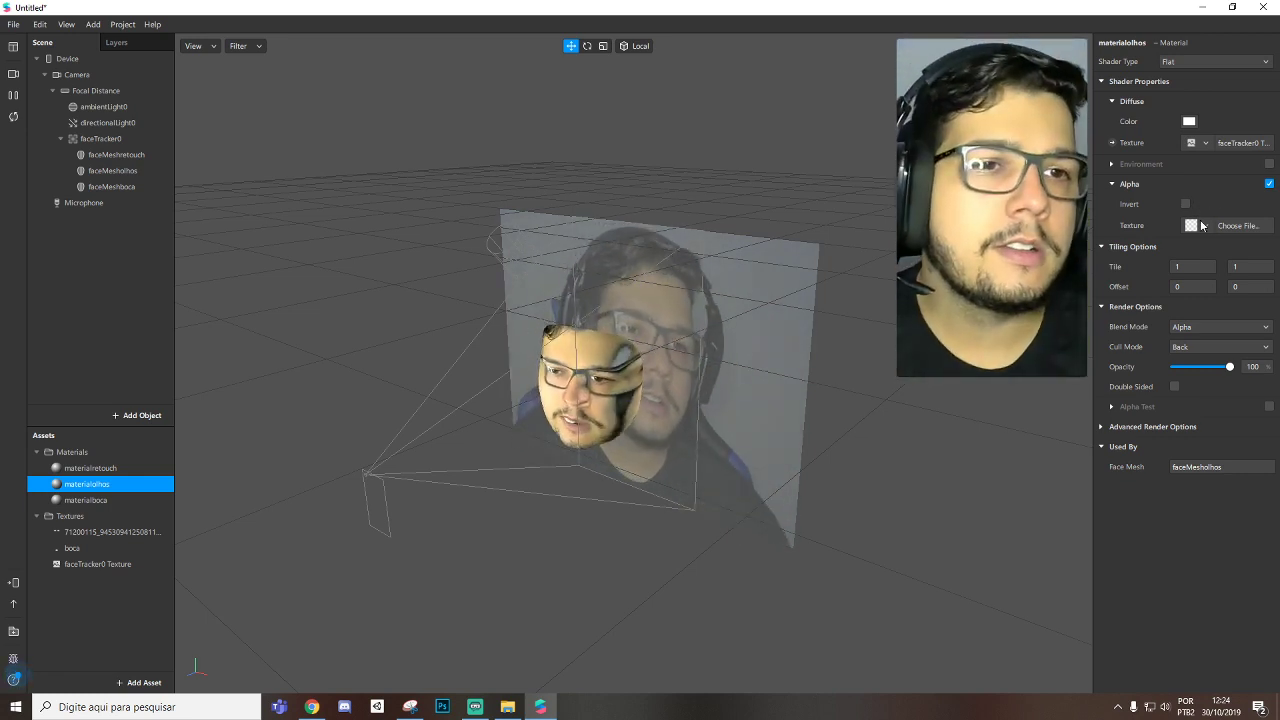
pyautogui.click(1200, 225)
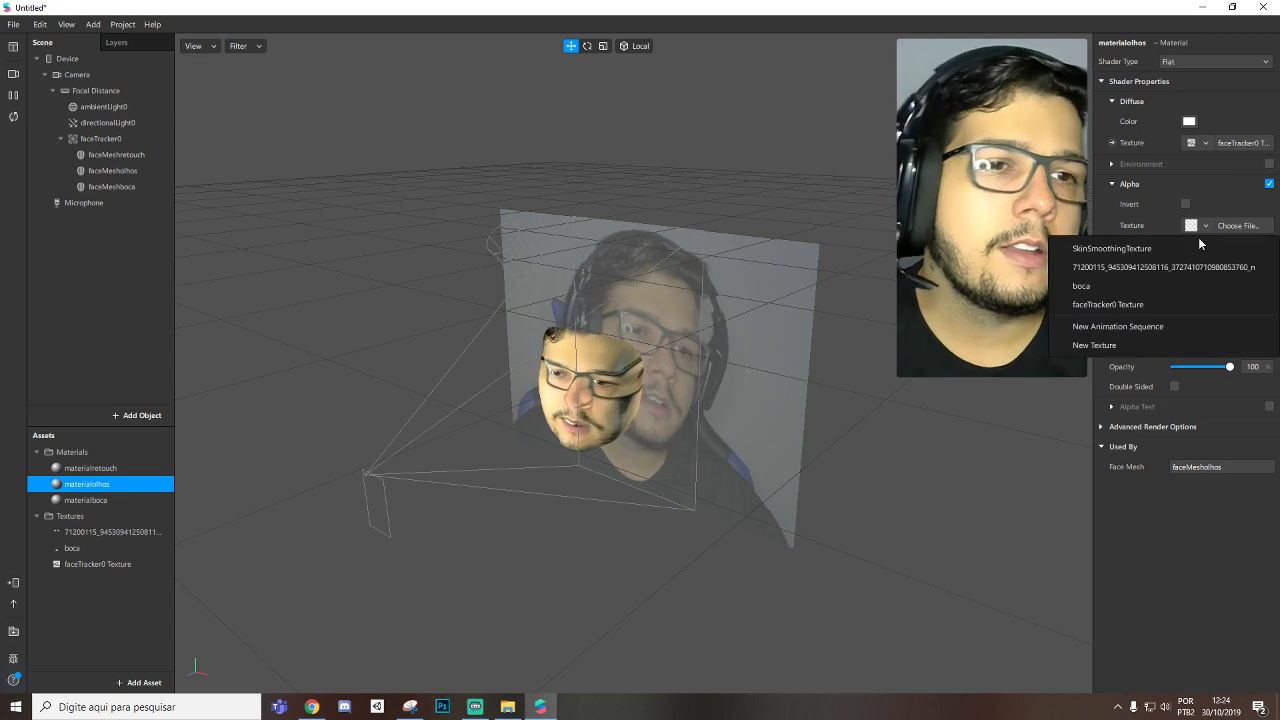
pyautogui.click(1157, 268)
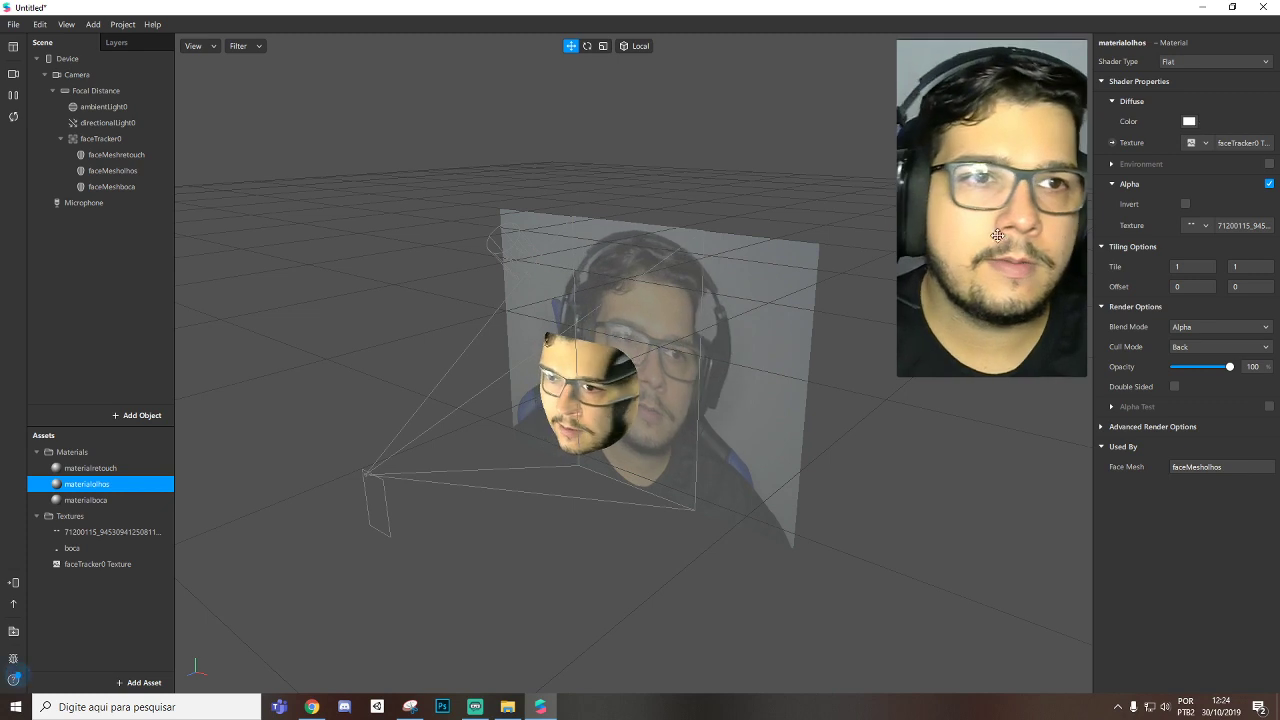
# Step: Enable Alpha on materialboca, assign the boca texture as its mask, and check the extracted eyes and mouth from the front
pyautogui.click(88, 501)
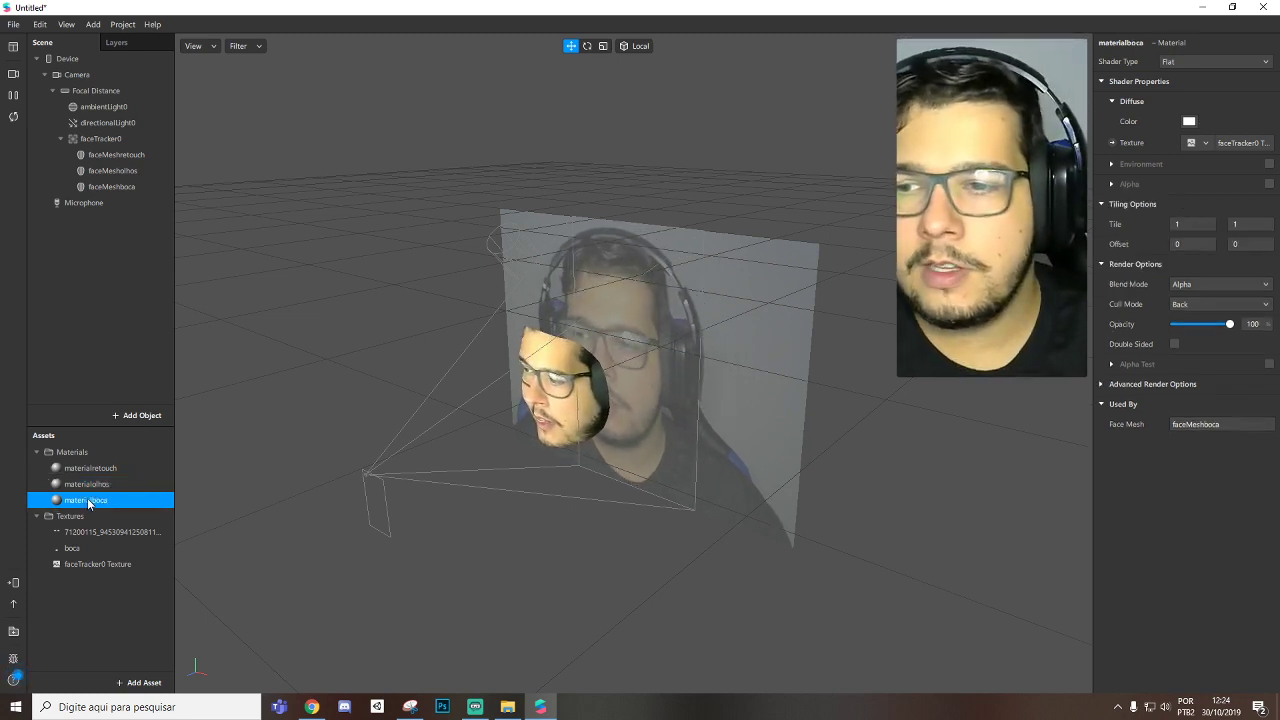
pyautogui.click(1269, 184)
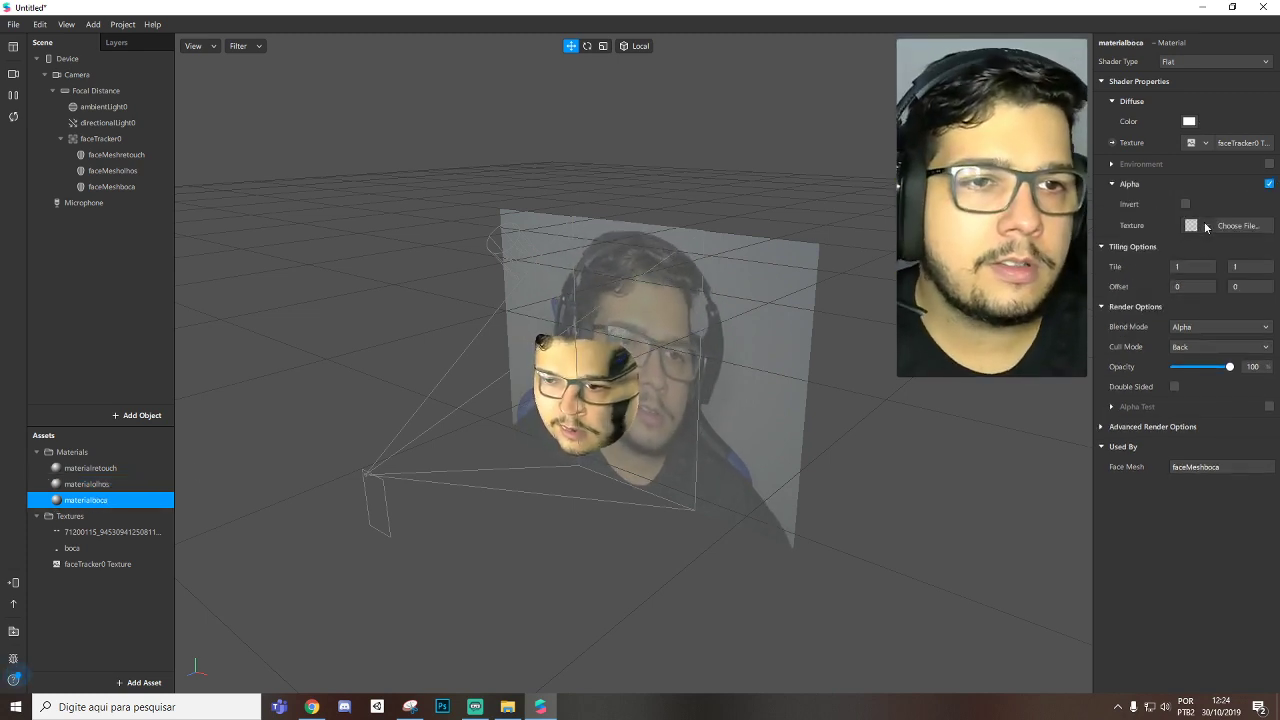
pyautogui.click(1205, 225)
pyautogui.click(1120, 283)
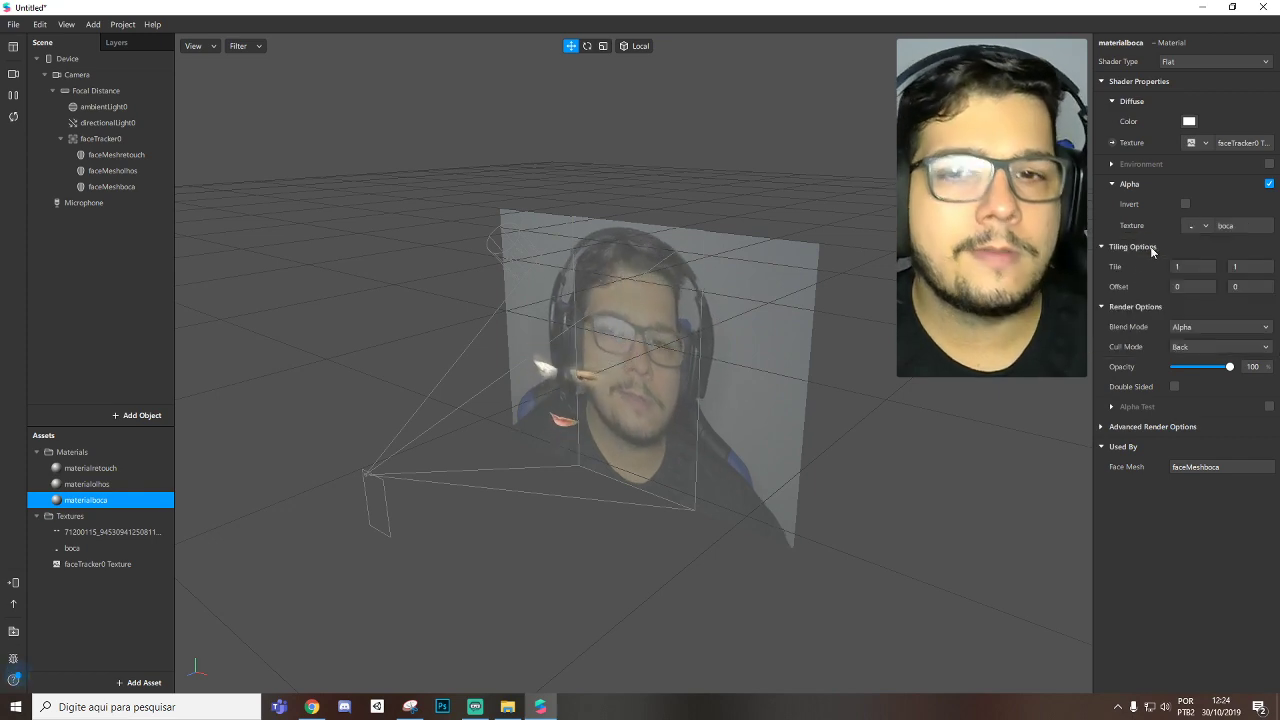
pyautogui.scroll(5, 619, 338)
pyautogui.moveTo(738, 378); pyautogui.dragTo(668, 418)
pyautogui.scroll(3, 672, 422)
pyautogui.scroll(-3, 674, 421)
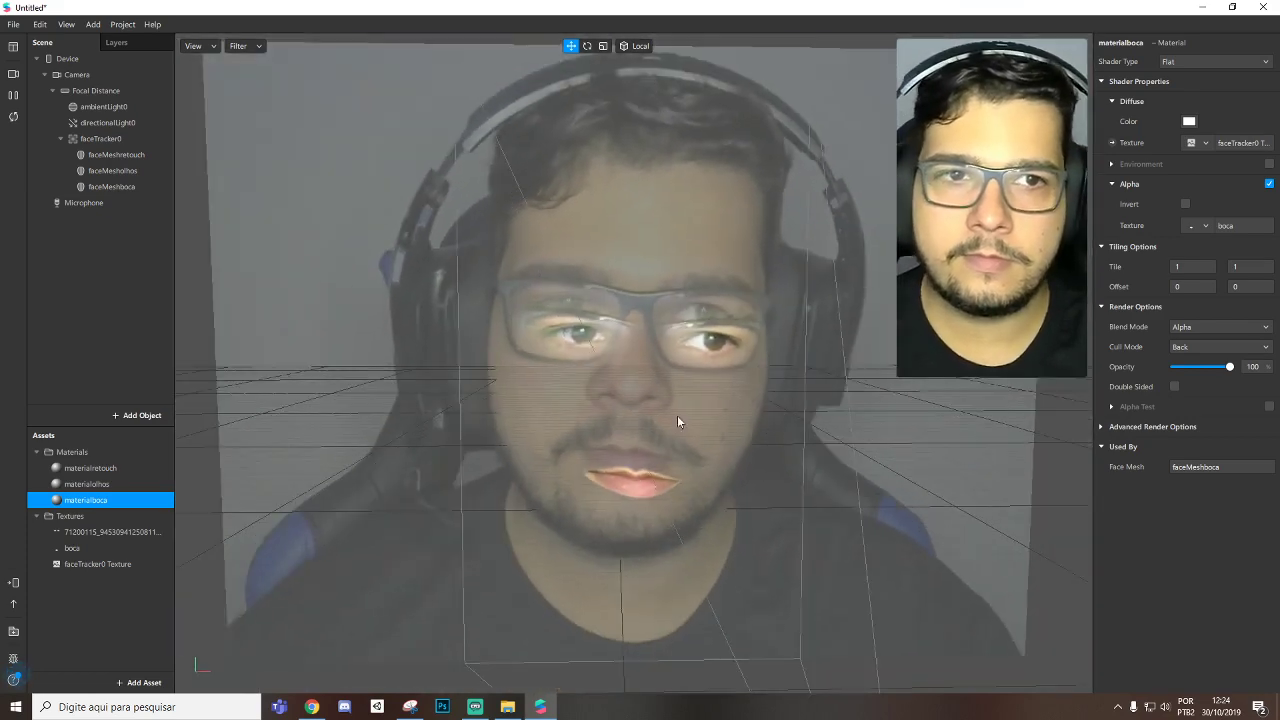
# Step: Show the Patch Editor and create a Mouth Open interaction patch for faceTracker0
pyautogui.moveTo(1075, 187)
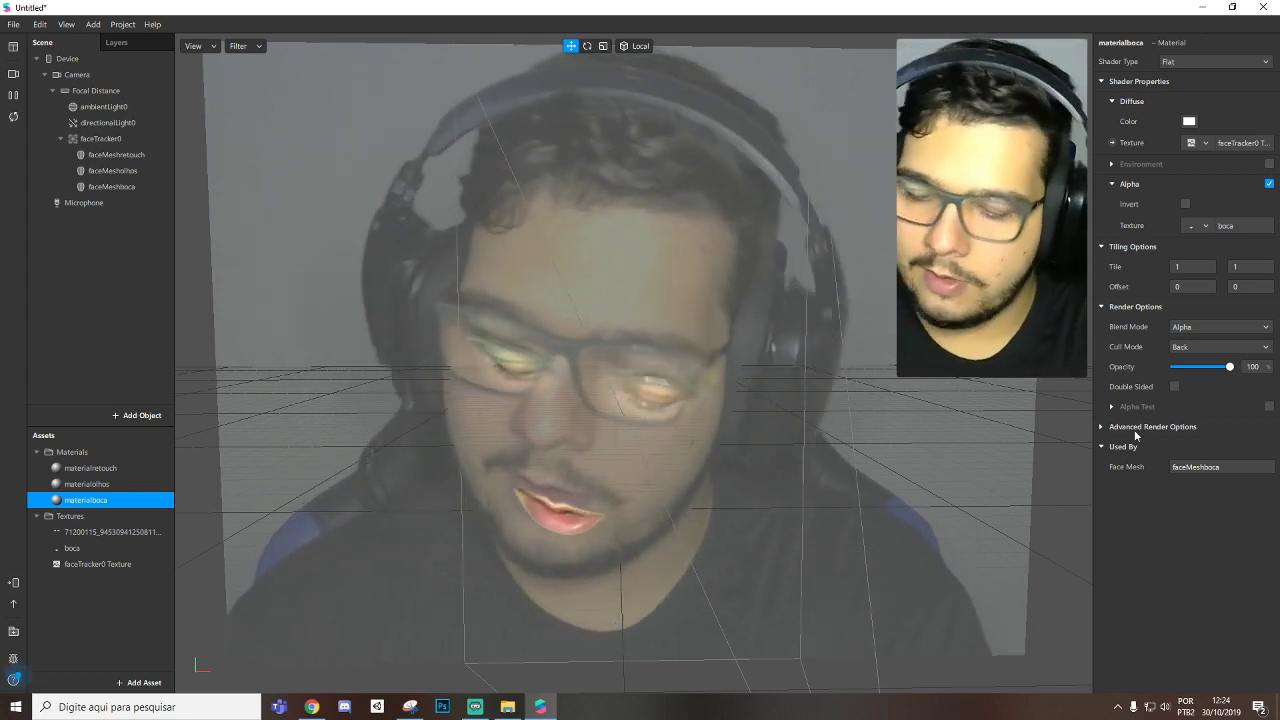
pyautogui.hotkey('ctrl', 'shift', 'p')
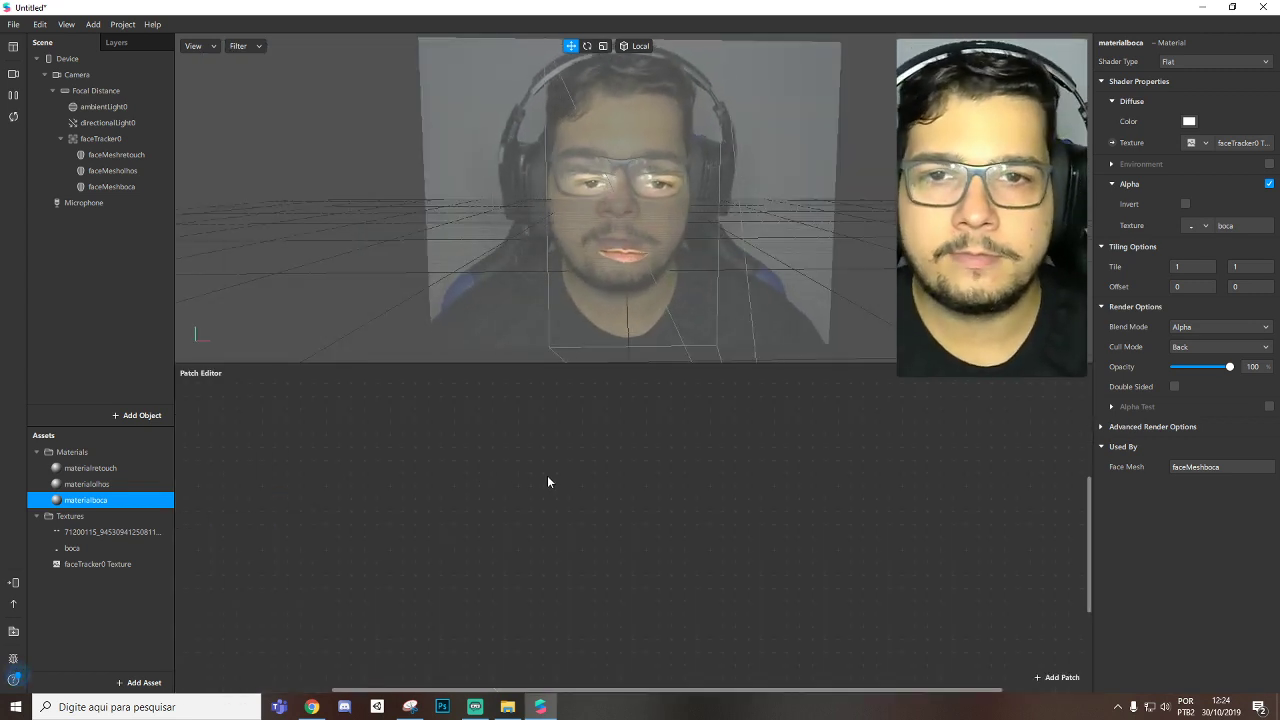
pyautogui.rightClick(499, 479)
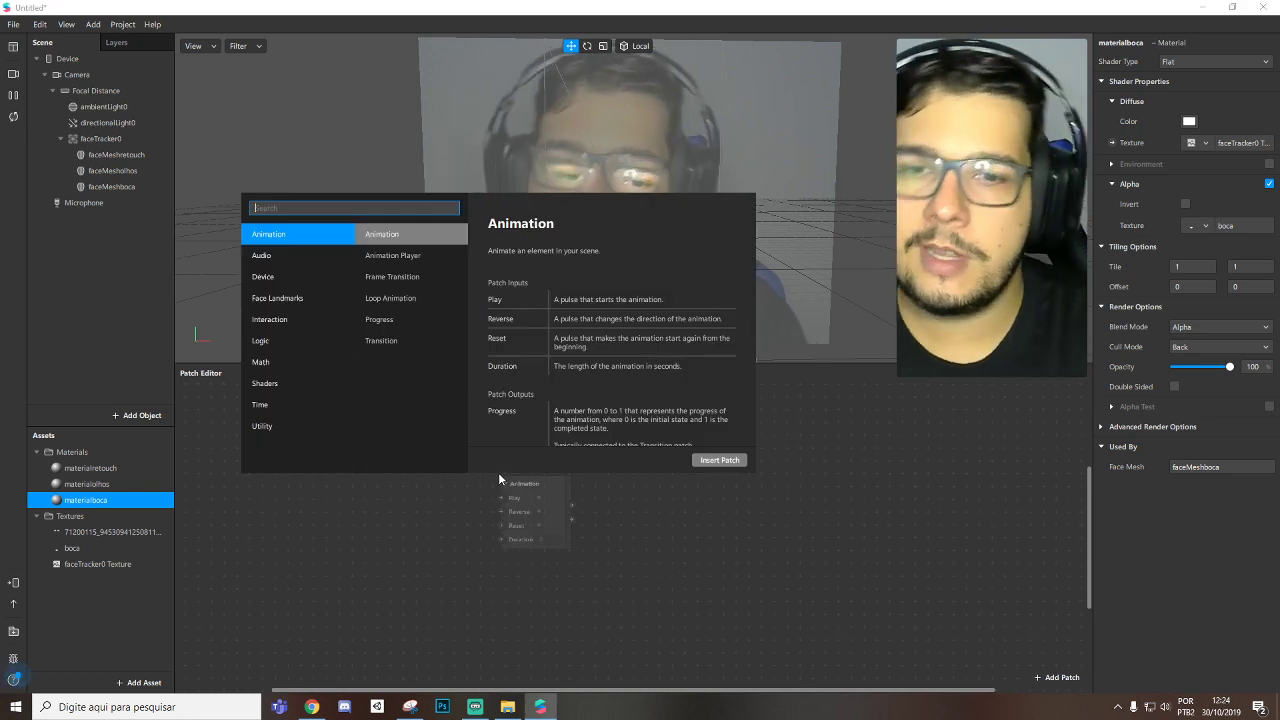
pyautogui.click(696, 542)
pyautogui.click(100, 138)
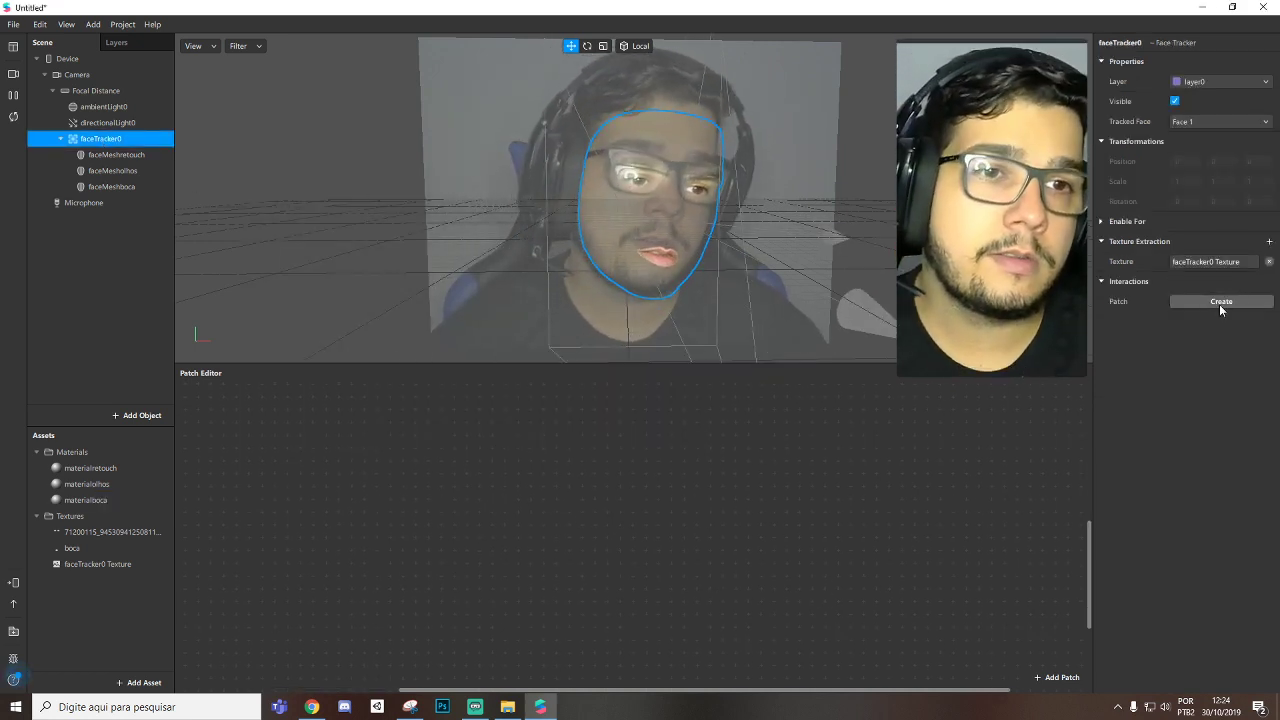
pyautogui.click(1209, 301)
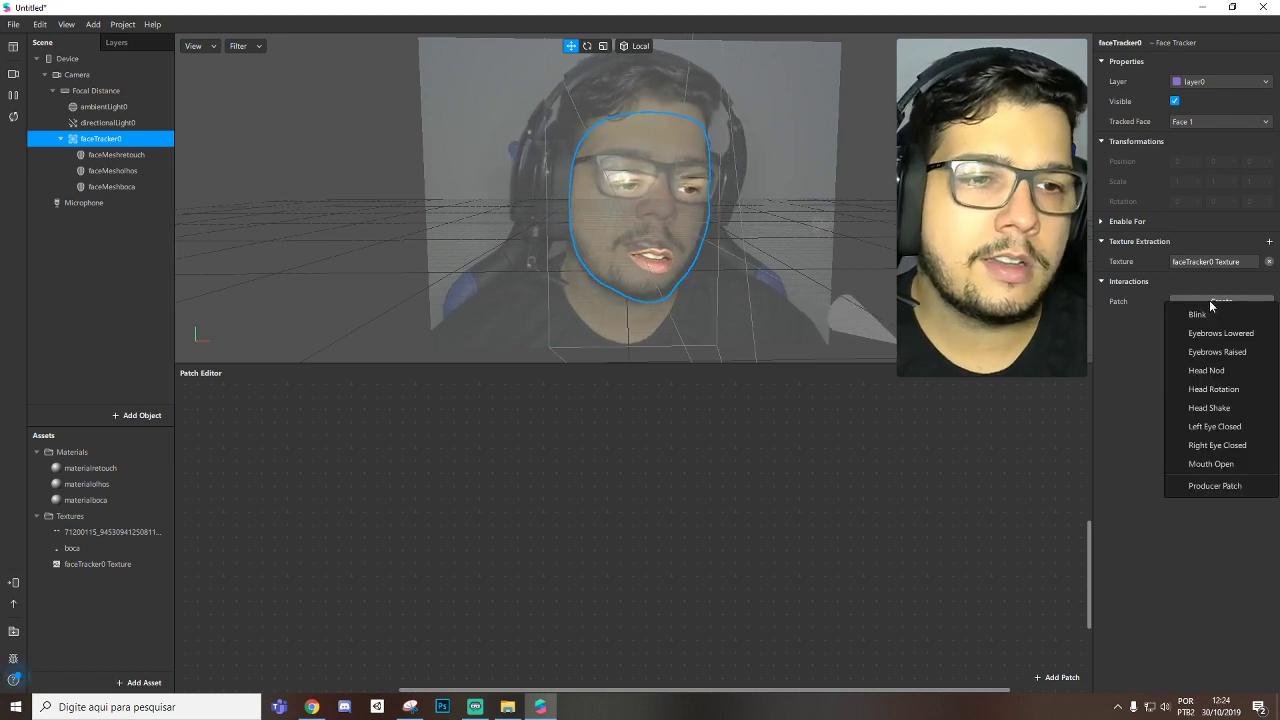
pyautogui.click(1232, 470)
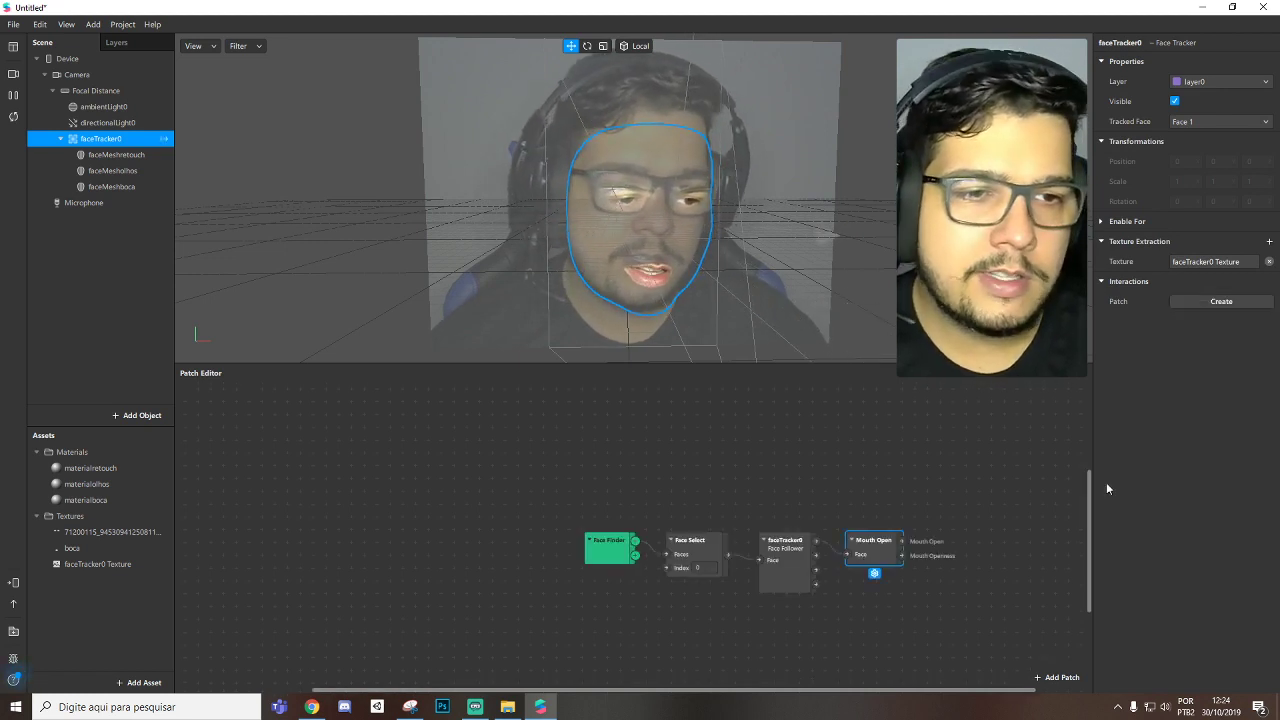
# Step: Add a Pulse patch fed by the Mouth Open output and insert an Animation patch beside it
pyautogui.moveTo(609, 545); pyautogui.dragTo(354, 496)
pyautogui.click(669, 514)
pyautogui.click(544, 495)
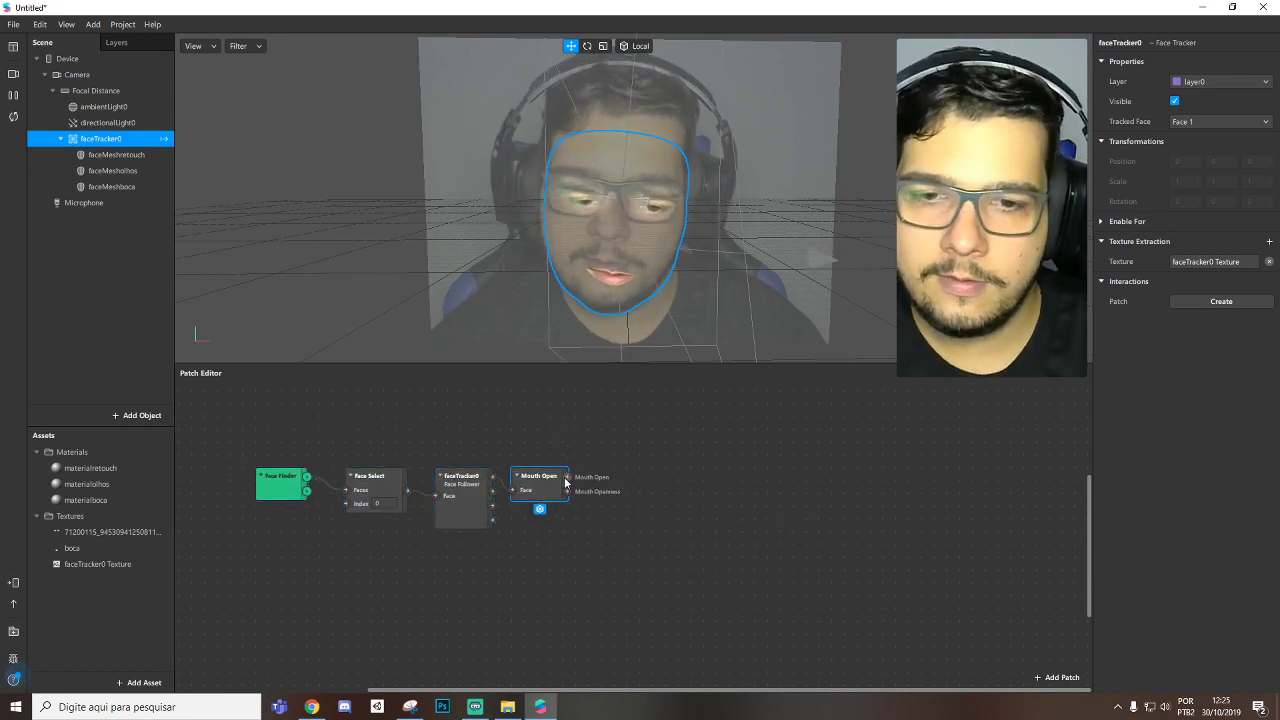
pyautogui.moveTo(567, 477); pyautogui.dragTo(640, 480)
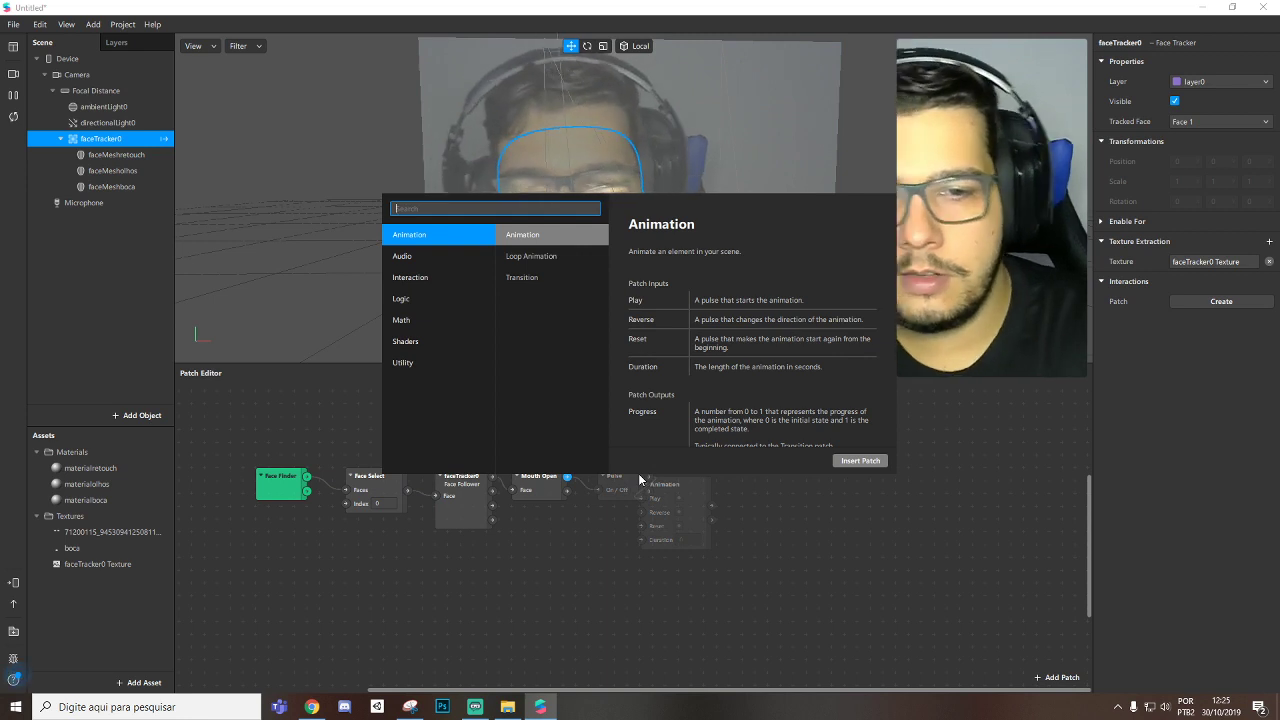
pyautogui.write('anim')
pyautogui.press('Return')
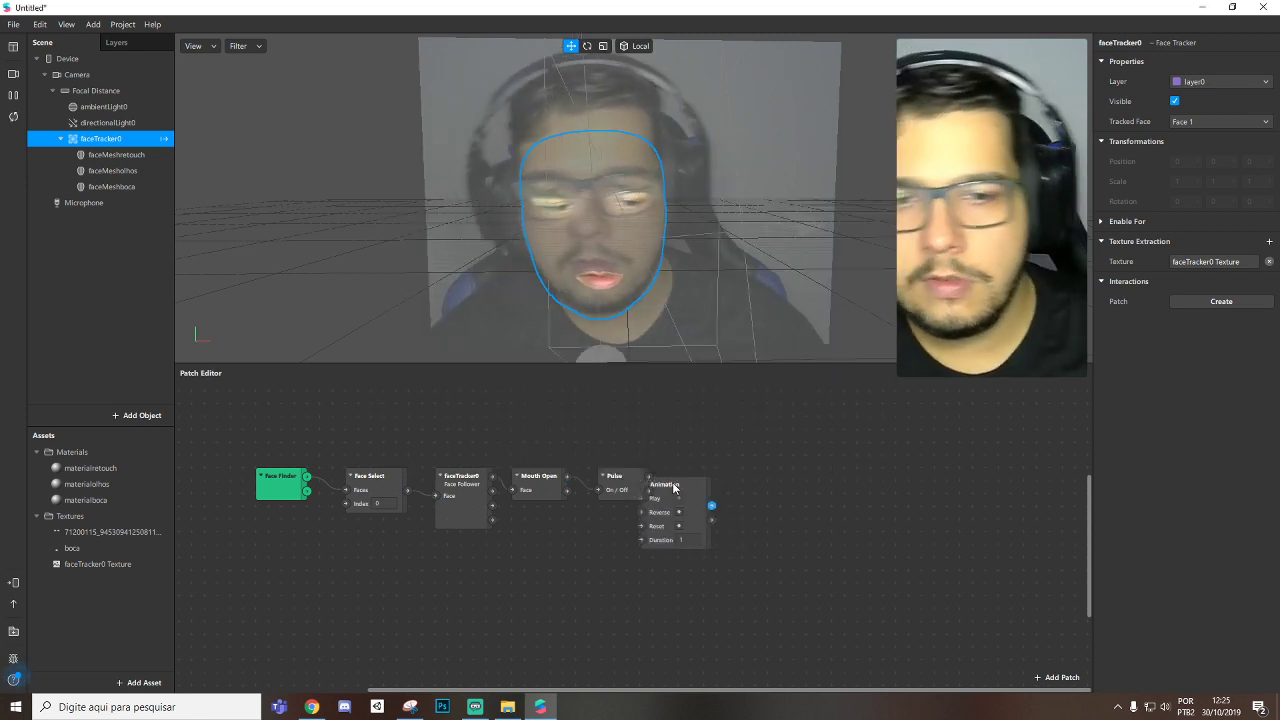
# Step: Connect the Pulse output to the Animation's Play input and add a Transition patch driven by the Animation's Progress output
pyautogui.moveTo(672, 482)
pyautogui.mouseDown()
pyautogui.moveTo(708, 476)
pyautogui.moveTo(686, 481)
pyautogui.mouseUp()
pyautogui.click(597, 466)
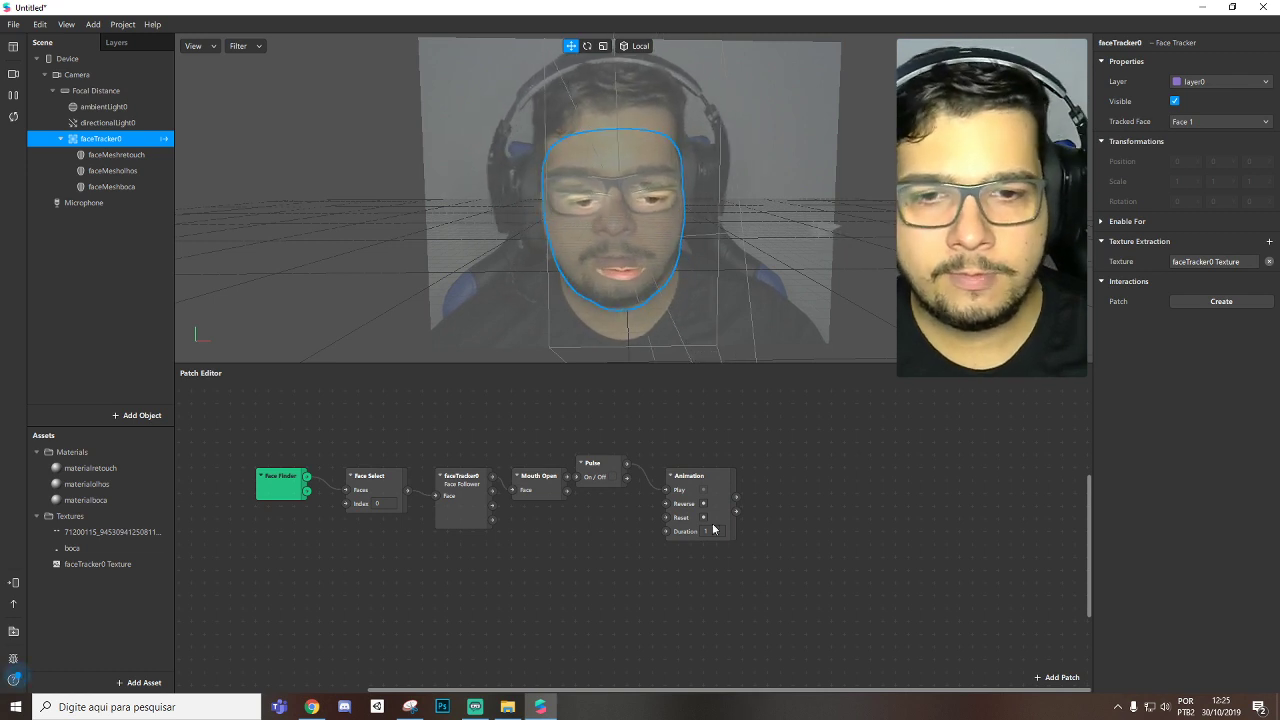
pyautogui.moveTo(735, 497); pyautogui.dragTo(827, 492)
pyautogui.write('tran')
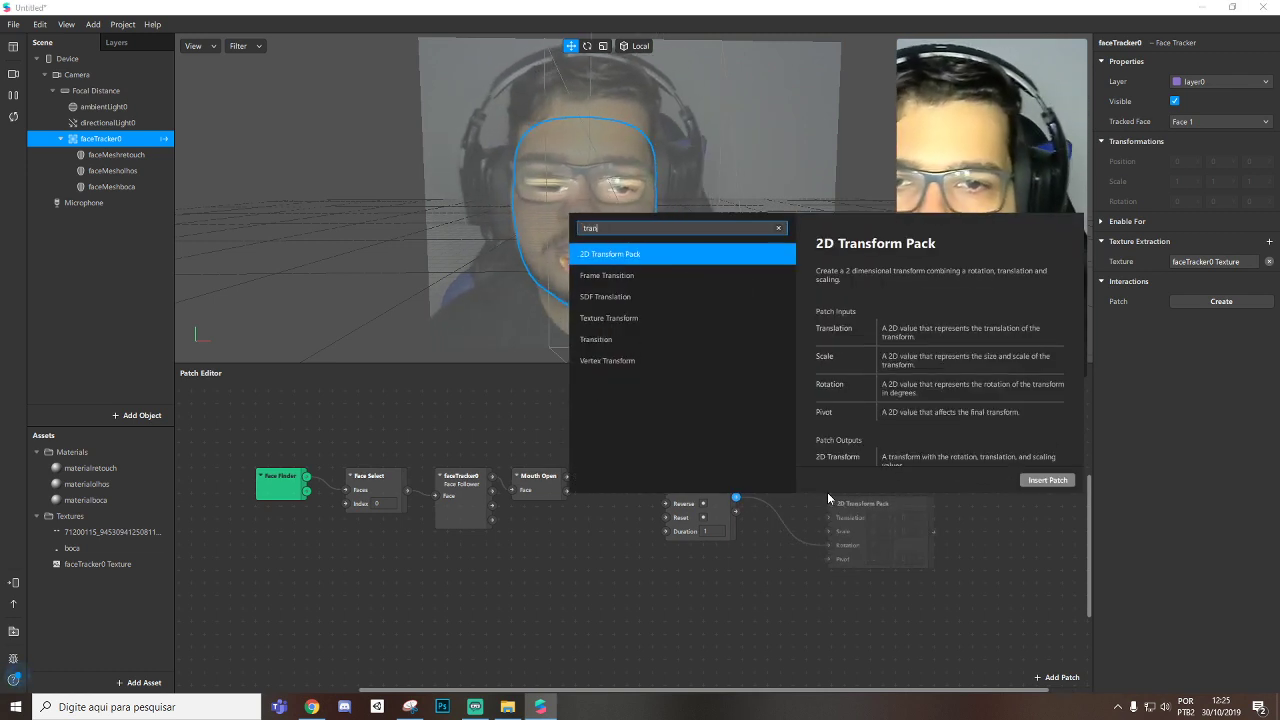
pyautogui.write('sition')
pyautogui.press('Down')
pyautogui.press('Return')
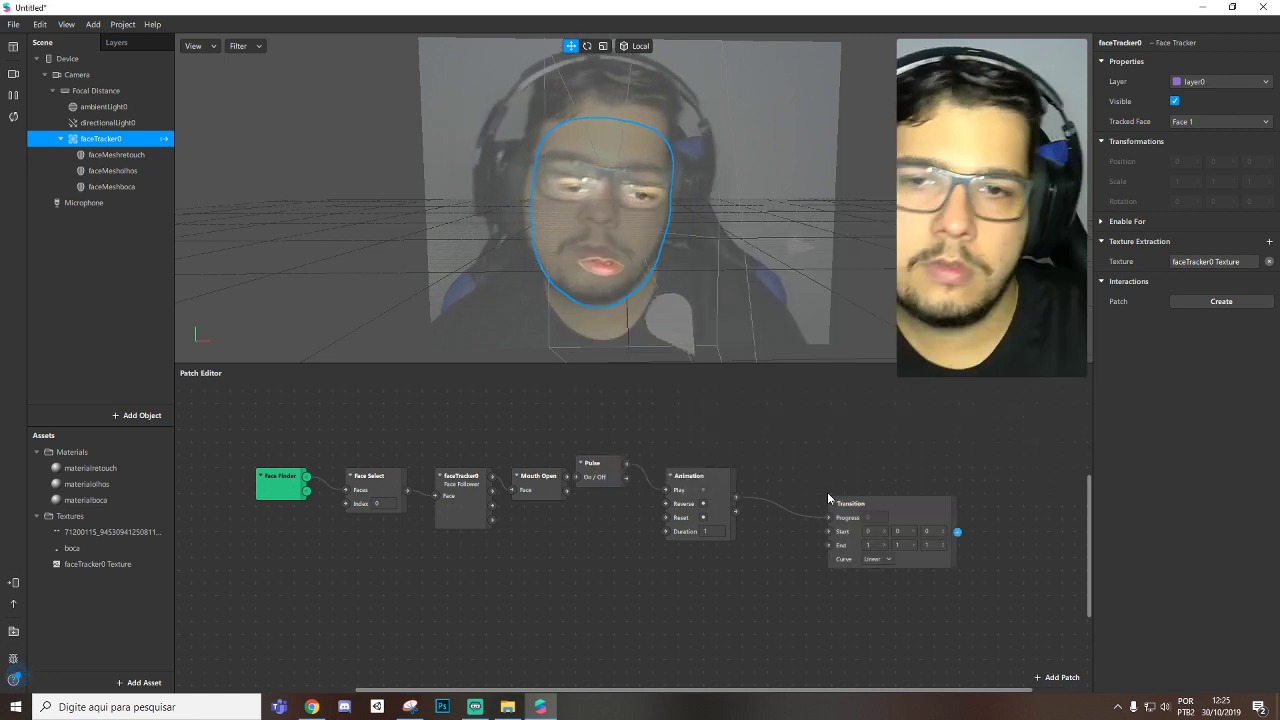
pyautogui.moveTo(720, 495); pyautogui.dragTo(682, 520)
pyautogui.moveTo(875, 512); pyautogui.dragTo(763, 523)
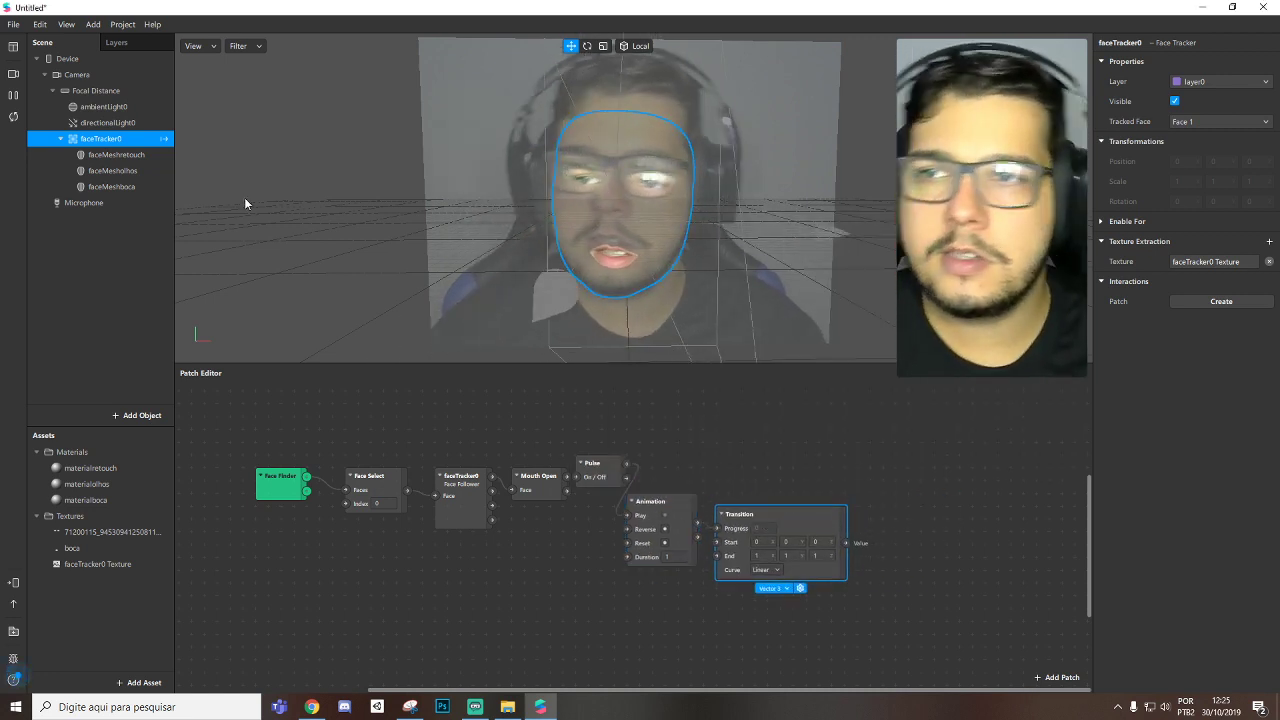
# Step: Create 3D Scale patches for faceMesholhos and faceMeshboca and place them one above the other beside the Transition patch
pyautogui.click(115, 170)
pyautogui.keyDown('shift'); pyautogui.click(120, 187); pyautogui.keyUp('shift')
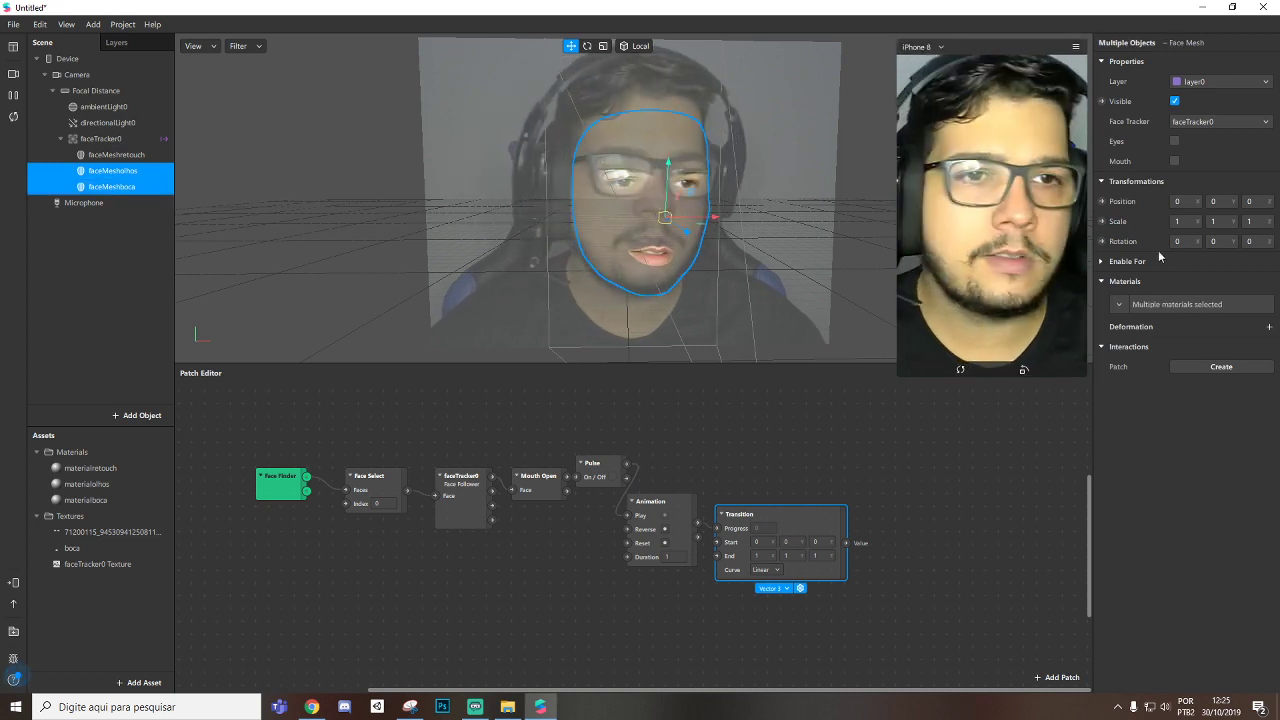
pyautogui.click(1102, 222)
pyautogui.moveTo(692, 549); pyautogui.dragTo(951, 567)
pyautogui.moveTo(710, 553); pyautogui.dragTo(968, 507)
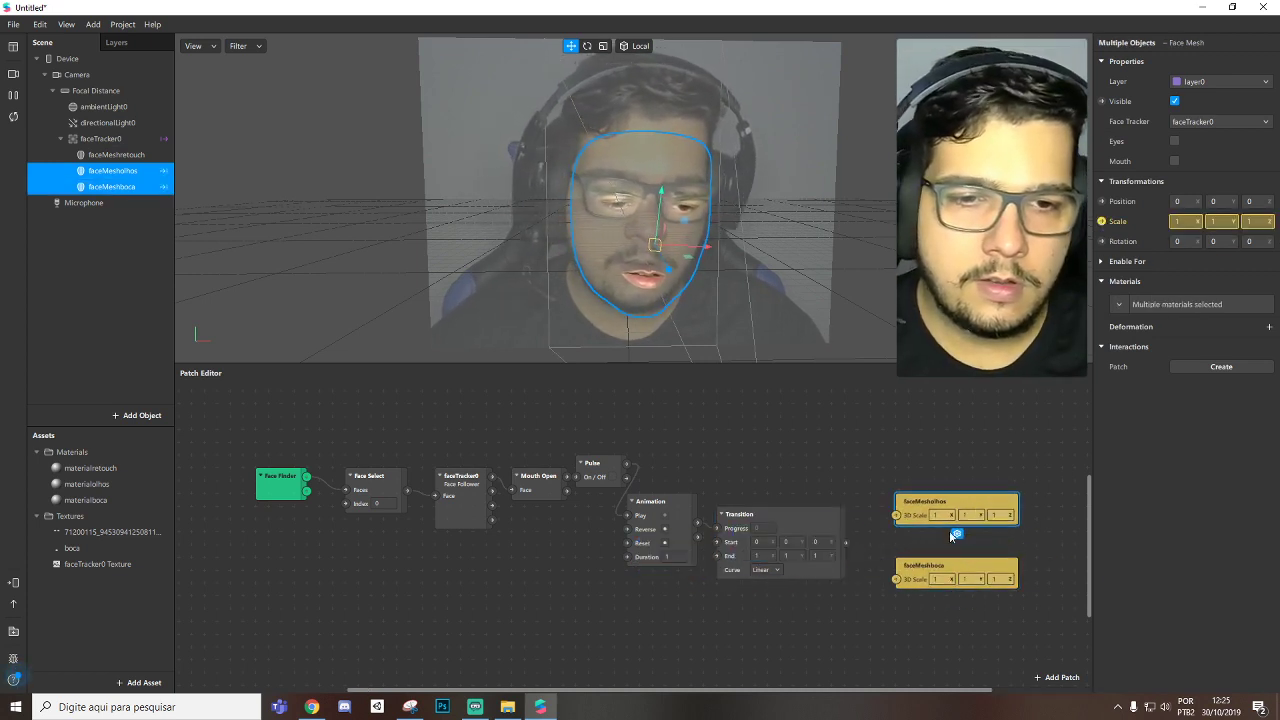
pyautogui.moveTo(939, 562); pyautogui.dragTo(942, 550)
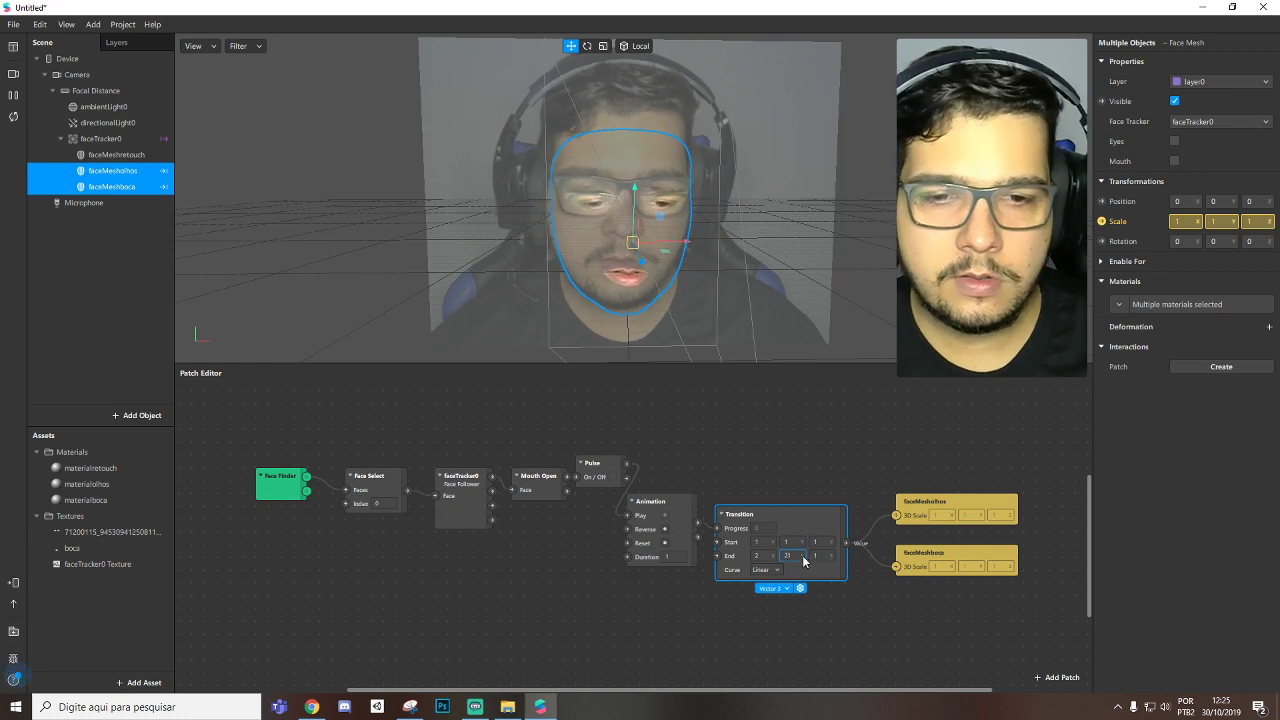
# Step: Feed the Transition value into both scale patches, with Start set to 1, 1, 1 and End set to 2, 2, 2
pyautogui.press('Return')
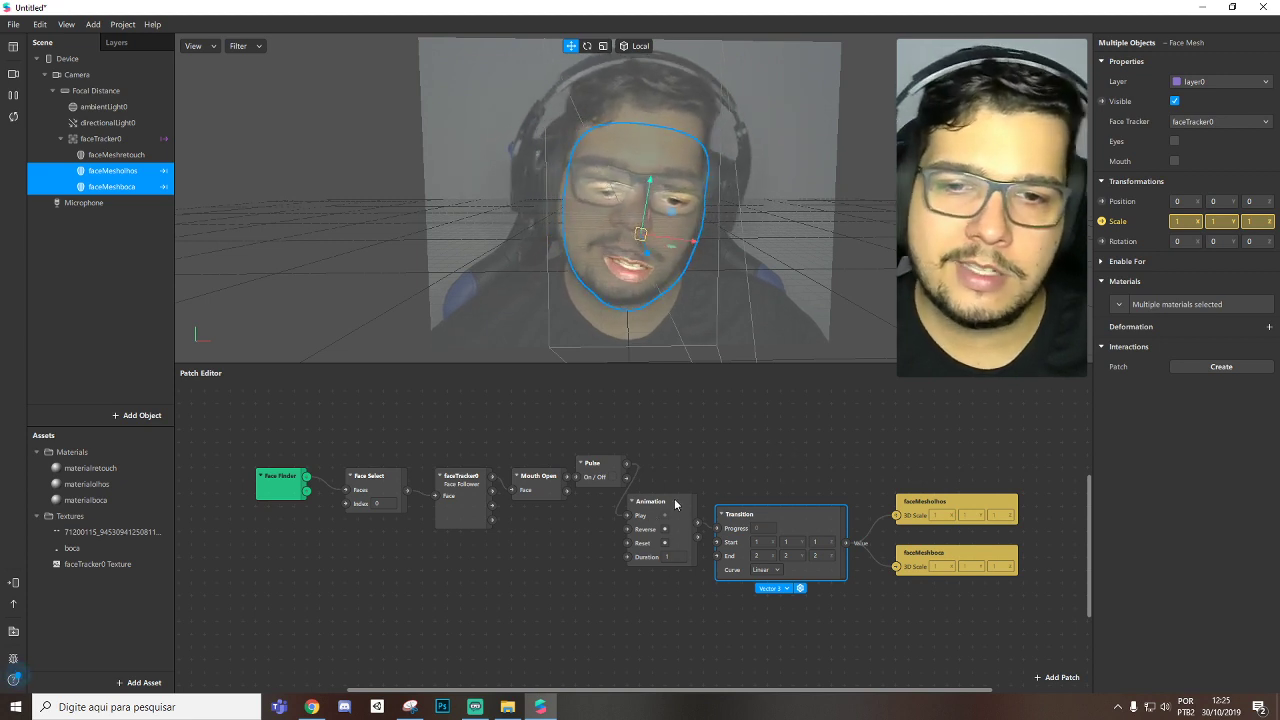
pyautogui.moveTo(674, 557); pyautogui.dragTo(748, 529)
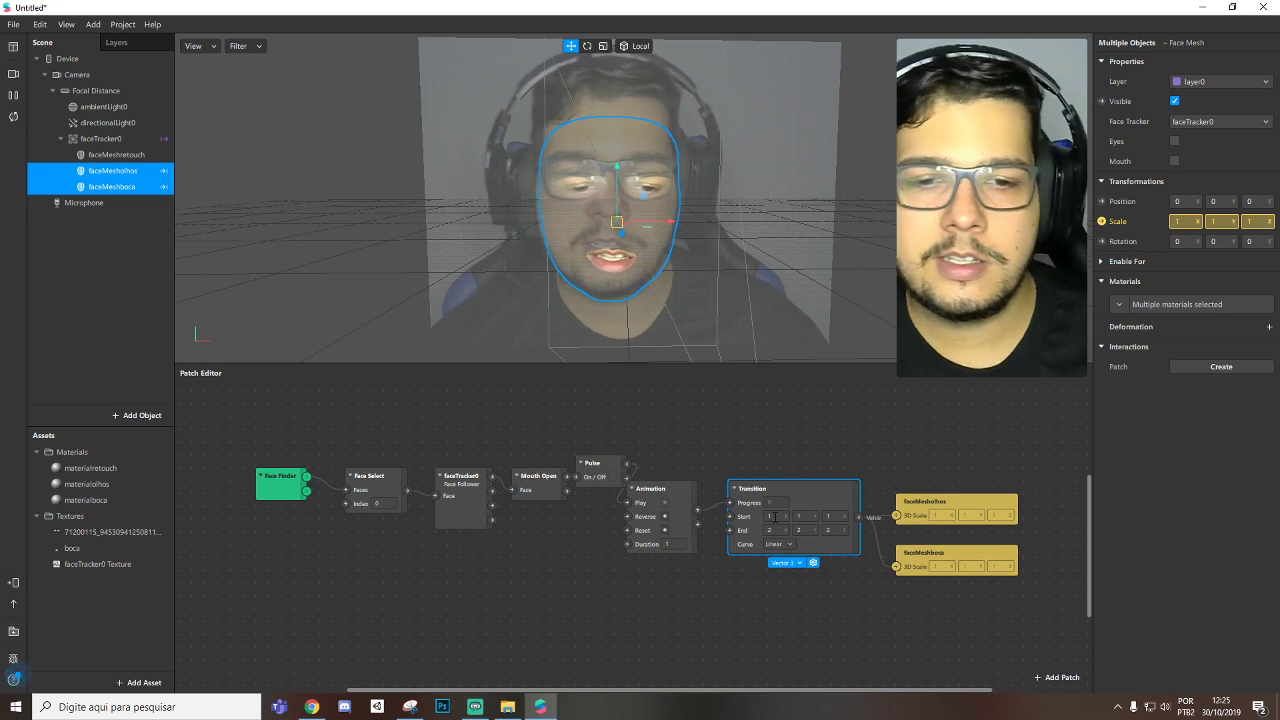
pyautogui.click(772, 530)
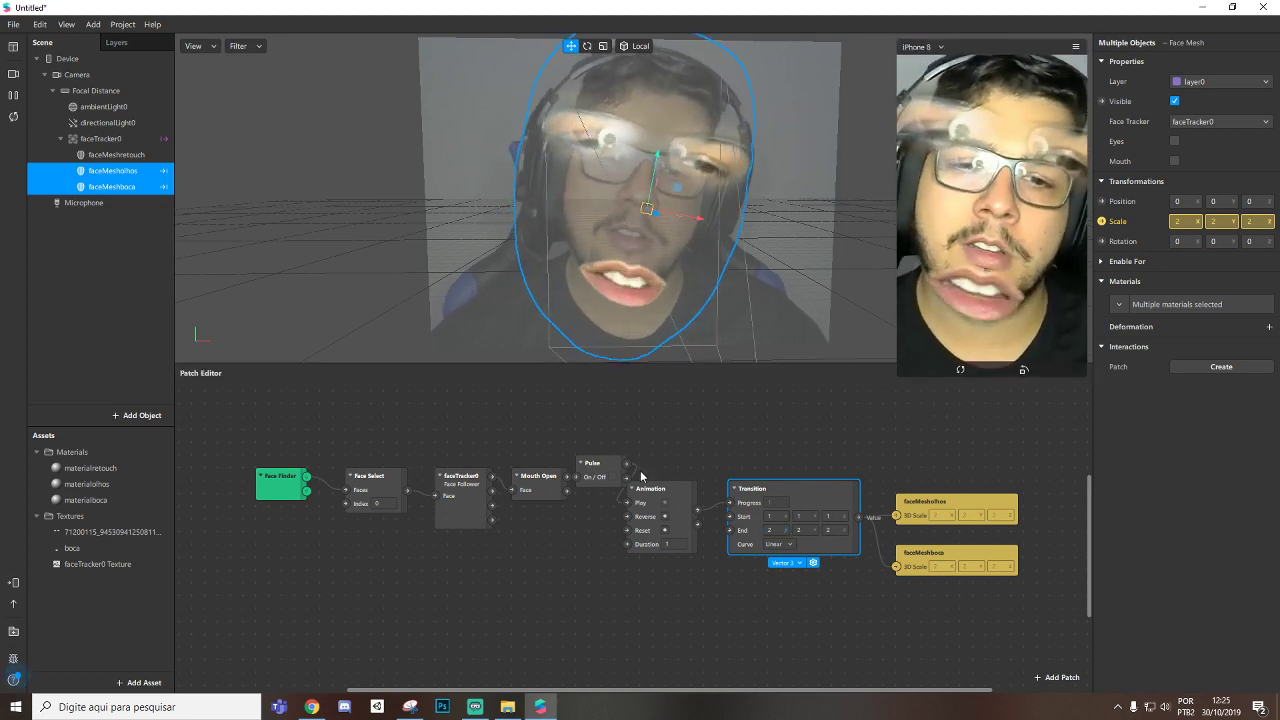
# Step: Connect the Pulse's second output to the Animation's Reverse input and rearrange the Mouth Open, Pulse and Animation patches
pyautogui.moveTo(659, 491); pyautogui.dragTo(684, 479)
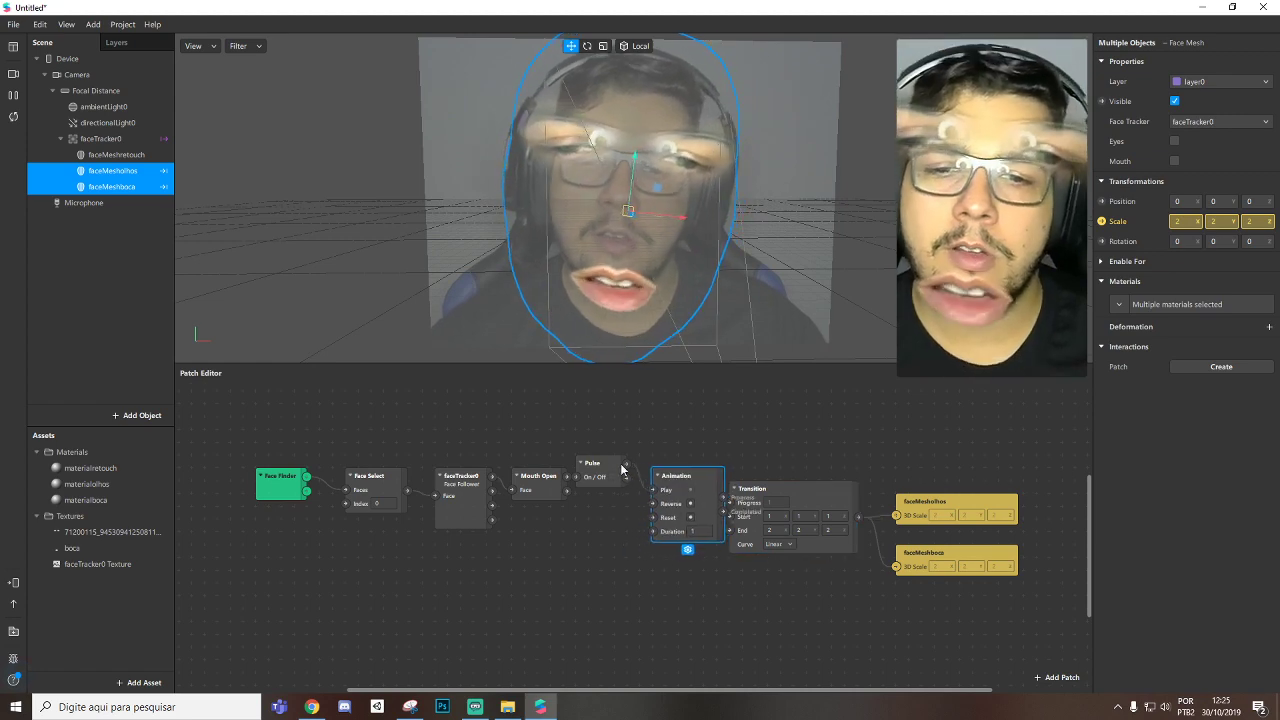
pyautogui.moveTo(589, 472); pyautogui.dragTo(531, 433)
pyautogui.click(566, 481)
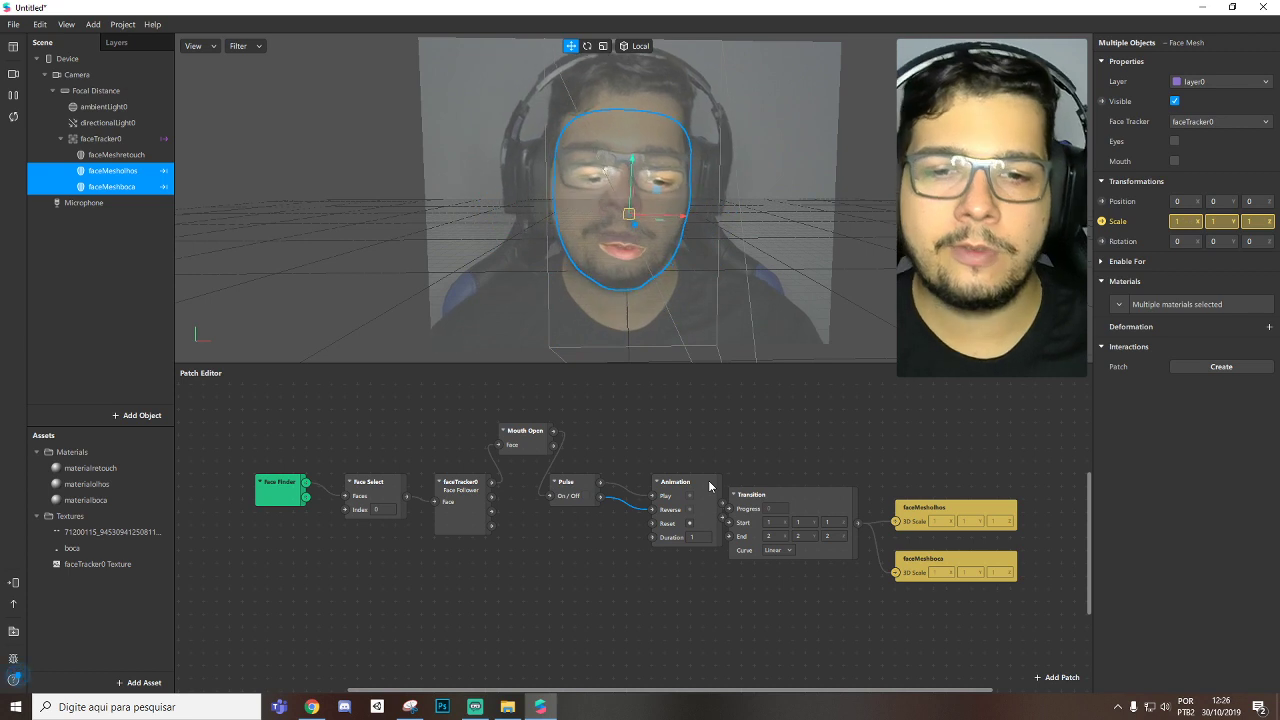
pyautogui.moveTo(709, 486); pyautogui.dragTo(690, 497)
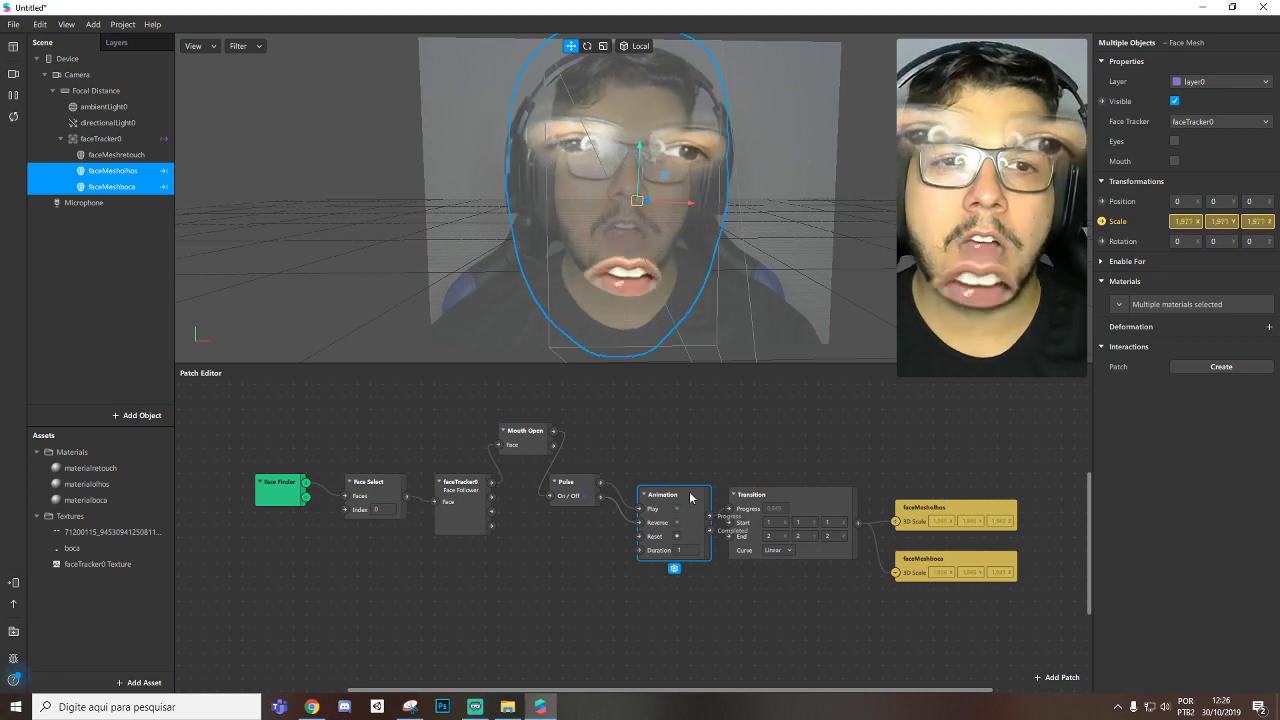
pyautogui.moveTo(687, 492); pyautogui.dragTo(663, 468)
pyautogui.click(806, 464)
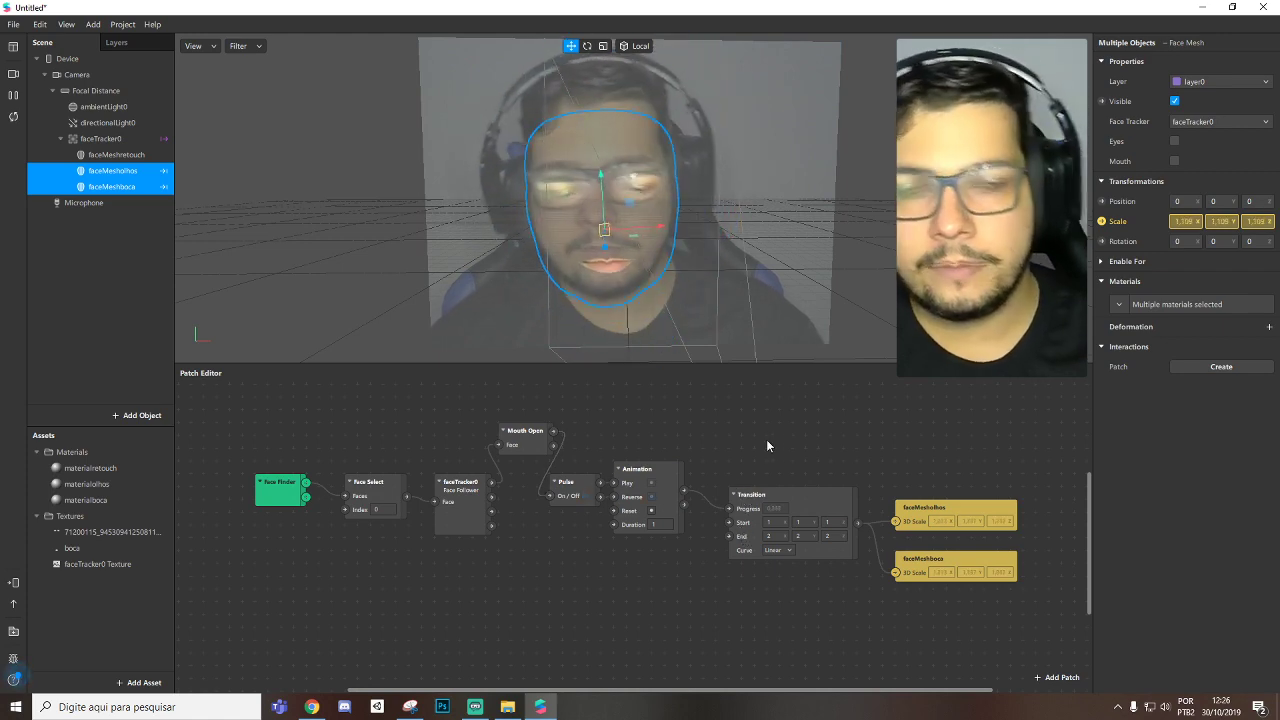
# Step: Add a second Transition patch fed by the Animation's Progress output and place it below the first Transition
pyautogui.scroll(-2, 694, 540)
pyautogui.scroll(1, 690, 475)
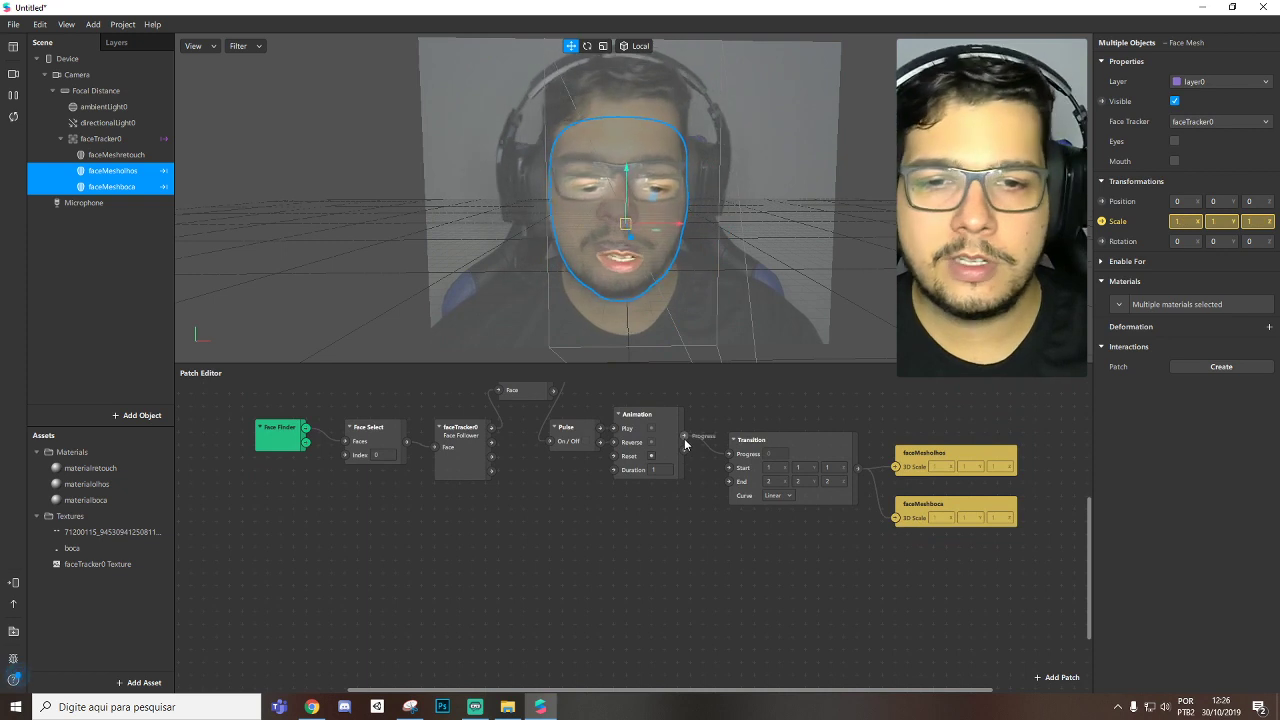
pyautogui.moveTo(721, 563); pyautogui.dragTo(714, 600)
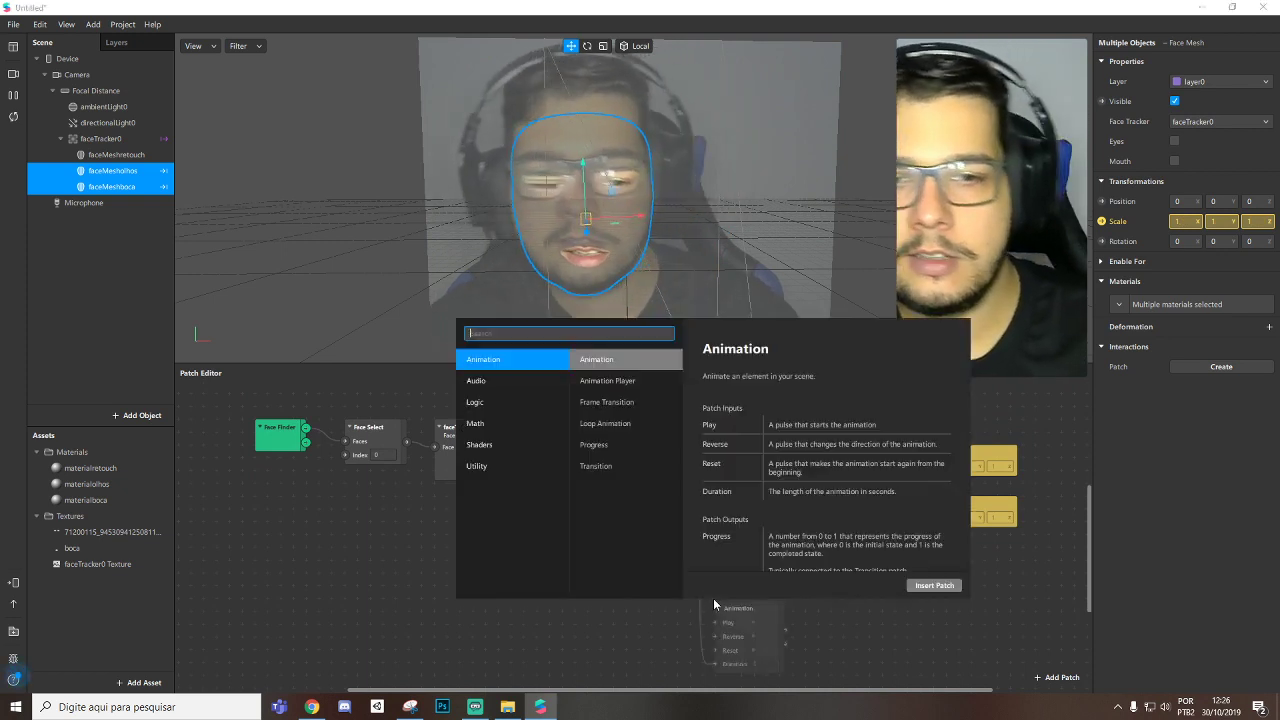
pyautogui.write('transition')
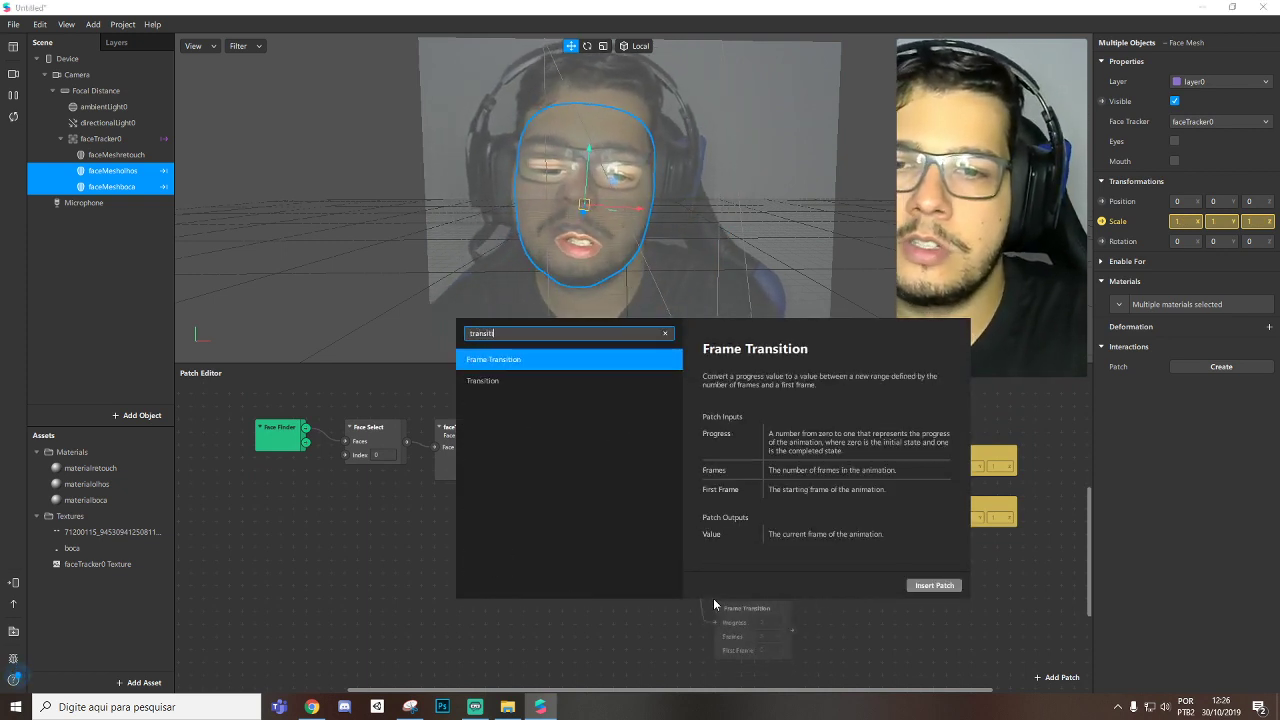
pyautogui.press('Down')
pyautogui.press('Return')
pyautogui.moveTo(759, 615); pyautogui.dragTo(745, 561)
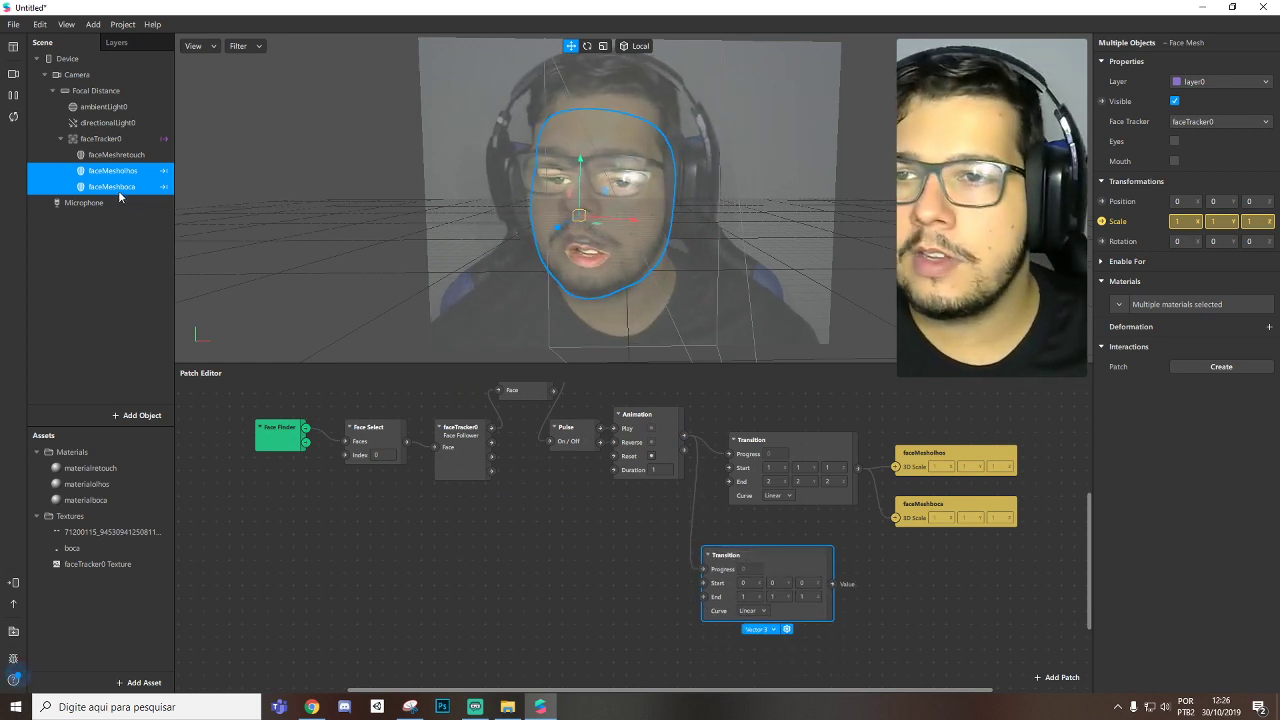
# Step: Create a 3D Position patch for faceMeshboca and connect the second Transition's value to it
pyautogui.click(120, 187)
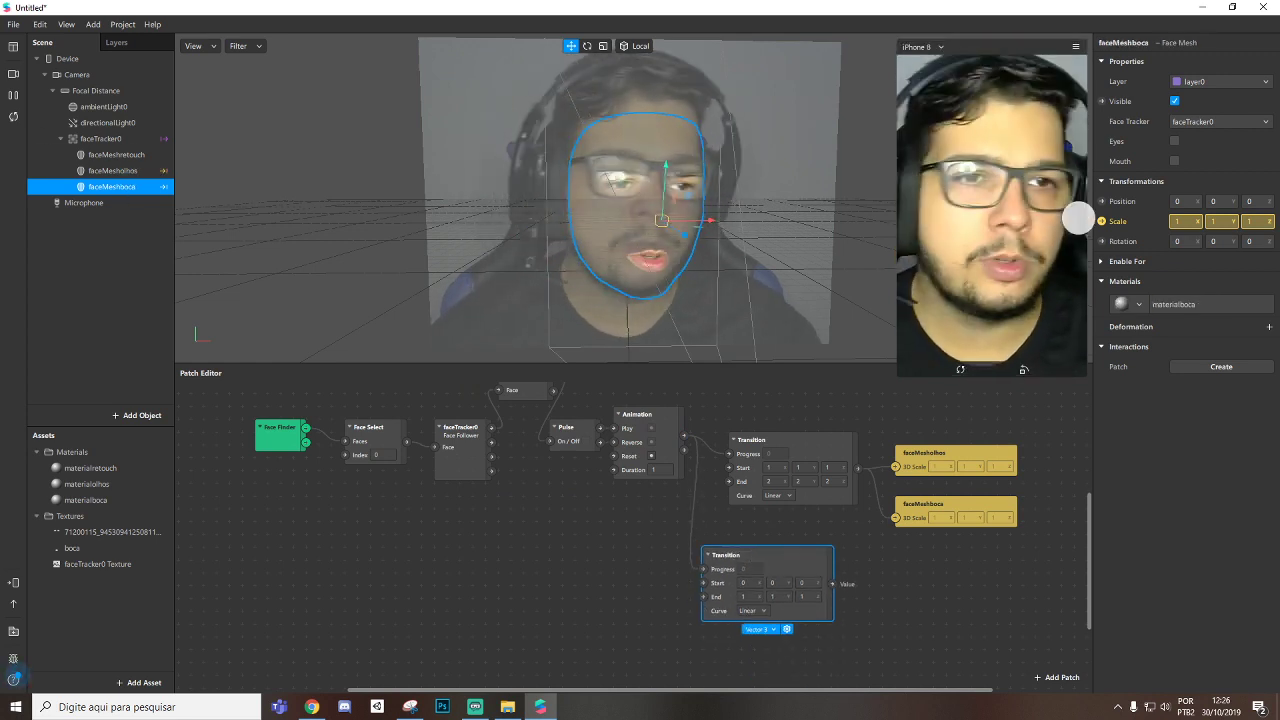
pyautogui.click(1102, 201)
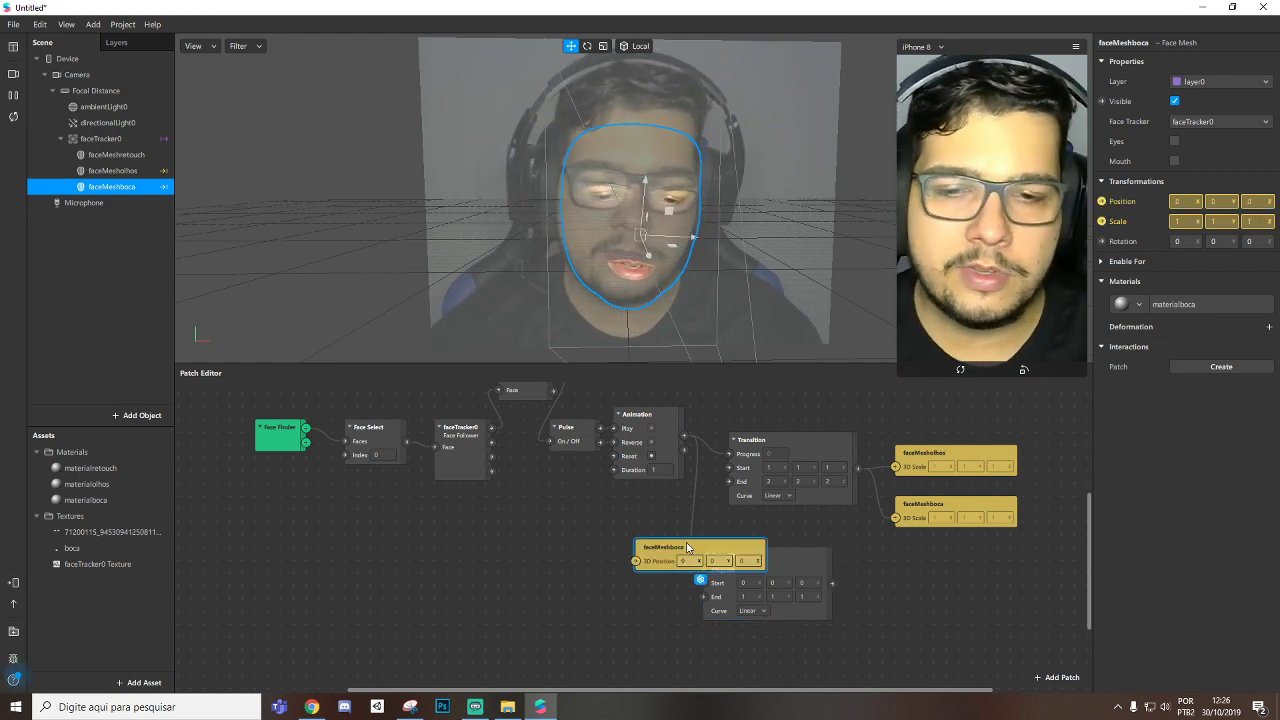
pyautogui.moveTo(700, 548); pyautogui.dragTo(972, 568)
pyautogui.click(763, 560)
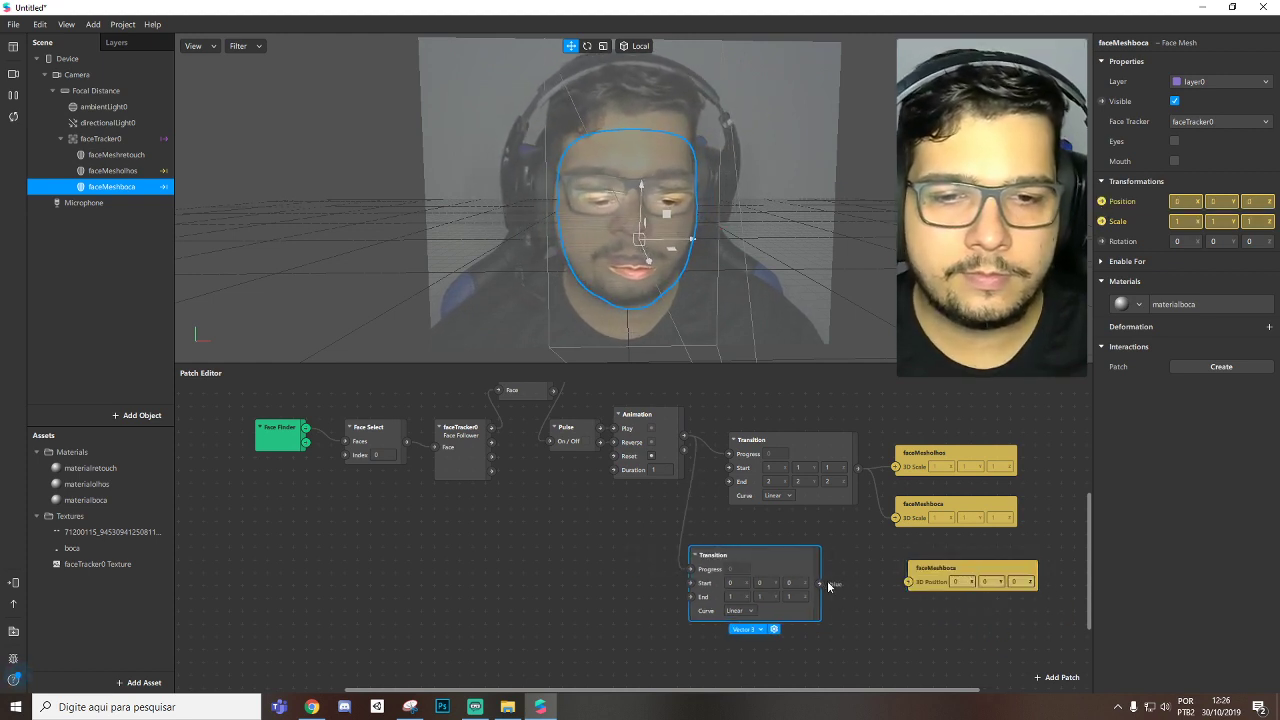
pyautogui.moveTo(820, 586); pyautogui.dragTo(906, 586)
# Step: Set the End values of the mouth position Transition to 0, 0, 0
pyautogui.doubleClick(730, 596)
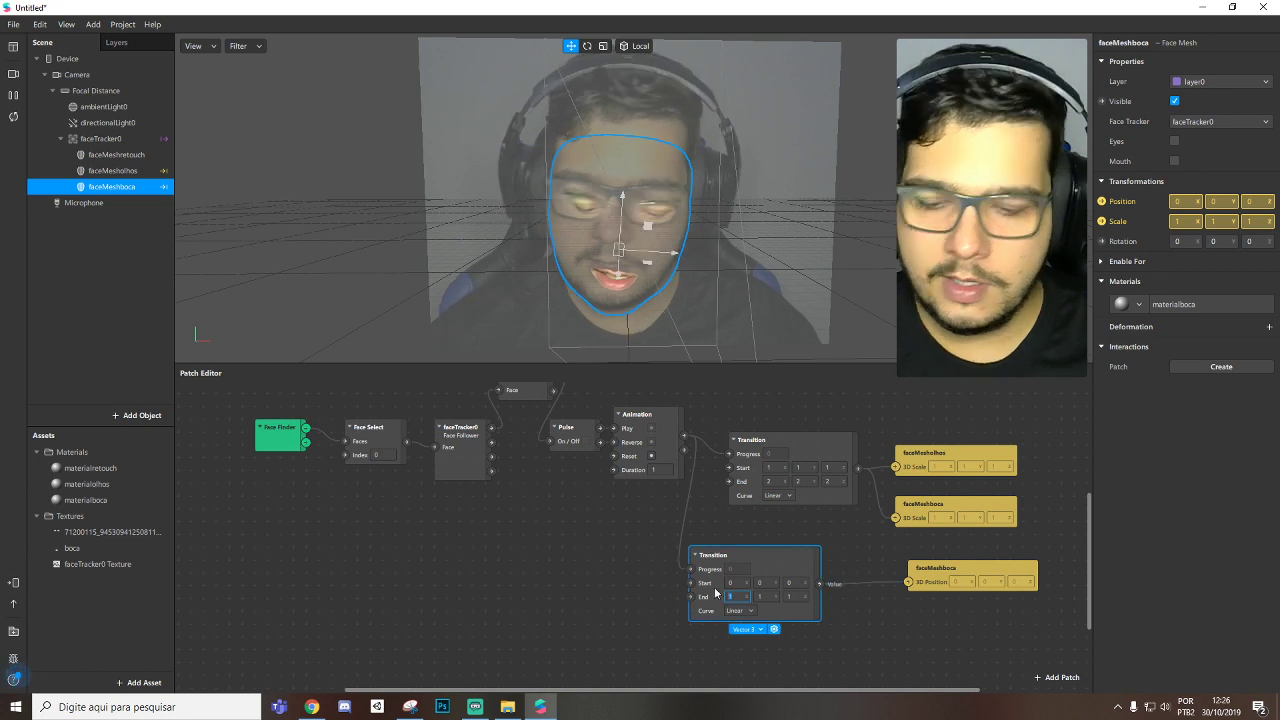
pyautogui.write('0')
pyautogui.doubleClick(761, 597)
pyautogui.write('0')
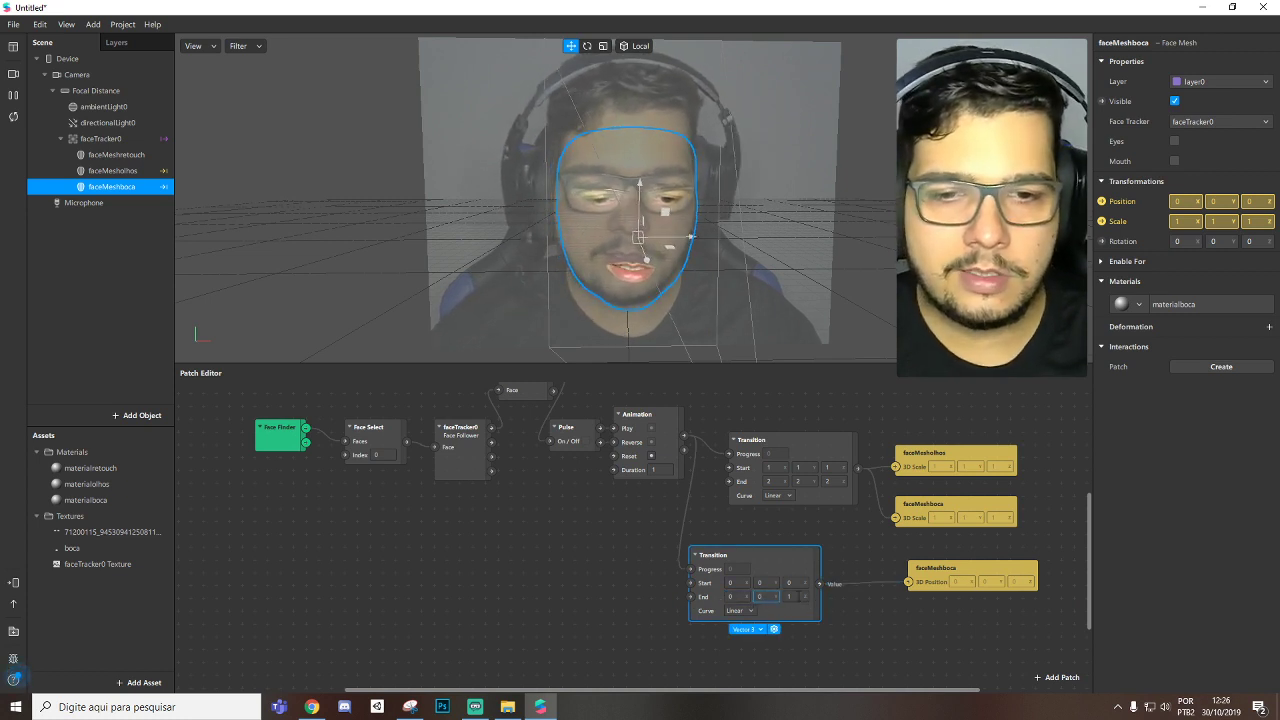
pyautogui.doubleClick(716, 554)
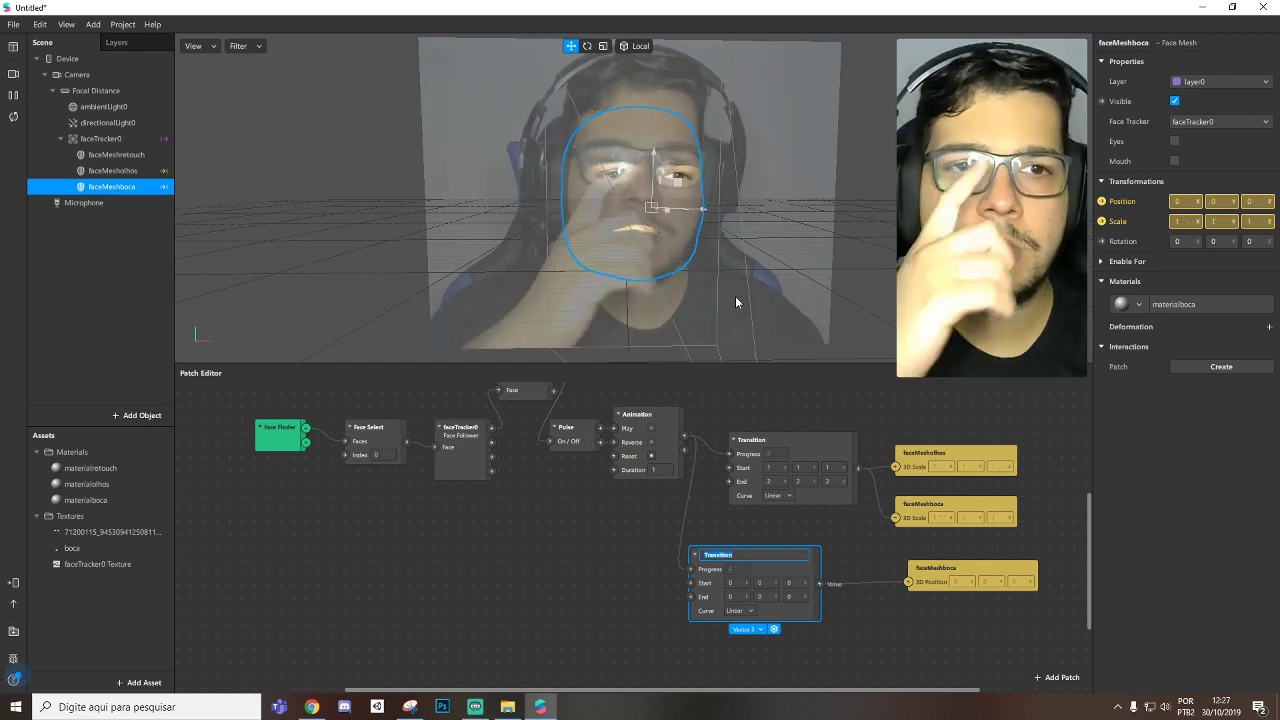
pyautogui.moveTo(770, 555)
pyautogui.mouseDown()
pyautogui.moveTo(770, 542)
pyautogui.moveTo(764, 563)
pyautogui.mouseUp()
# Step: Test 0.1 as the mouth position Transition's Start Y, restore it to 0, and enter 0.1 as End Y instead
pyautogui.click(766, 582)
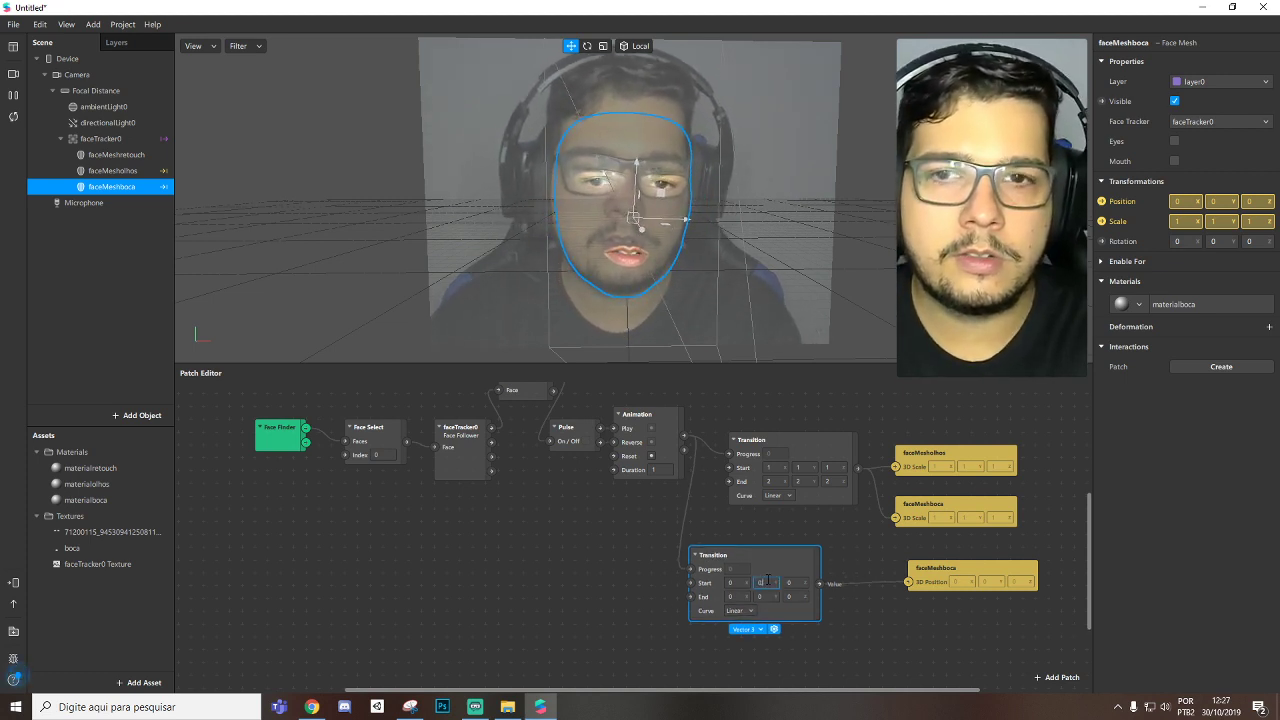
pyautogui.write('.1')
pyautogui.press('Return')
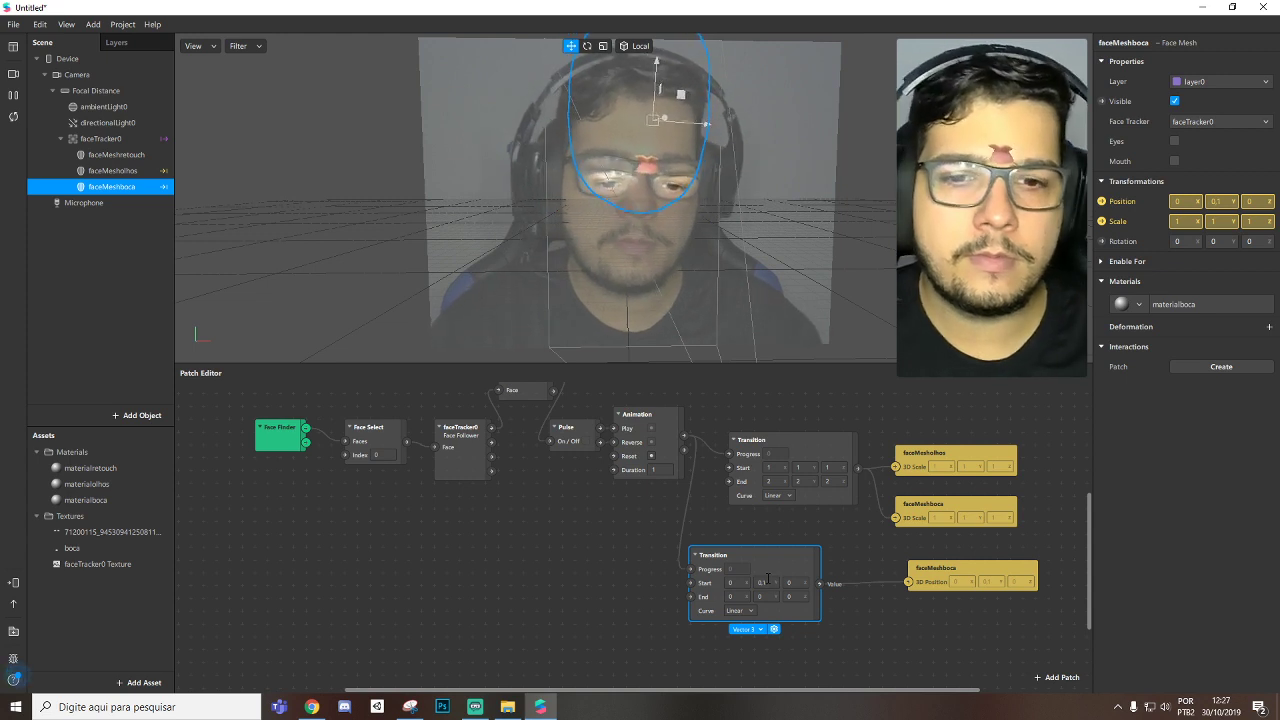
pyautogui.click(760, 596)
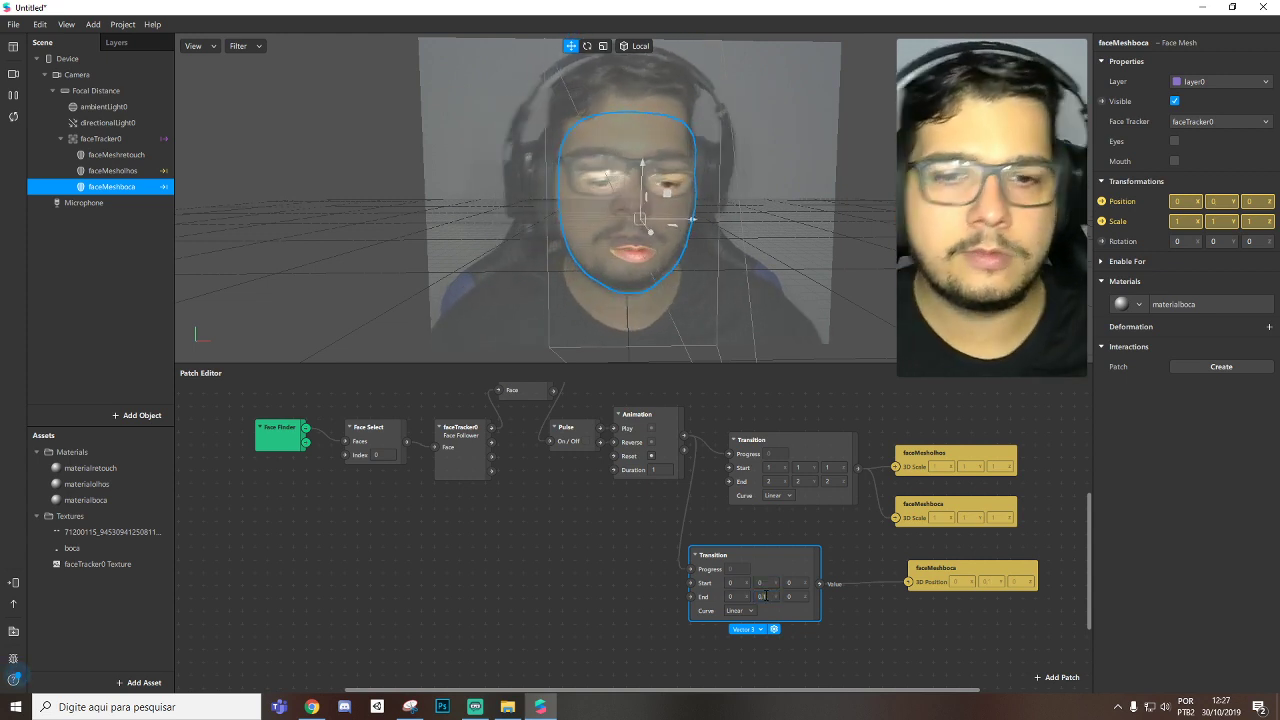
# Step: Turn off the depth test and depth writing for materialolhos and materialboca together
pyautogui.click(90, 500)
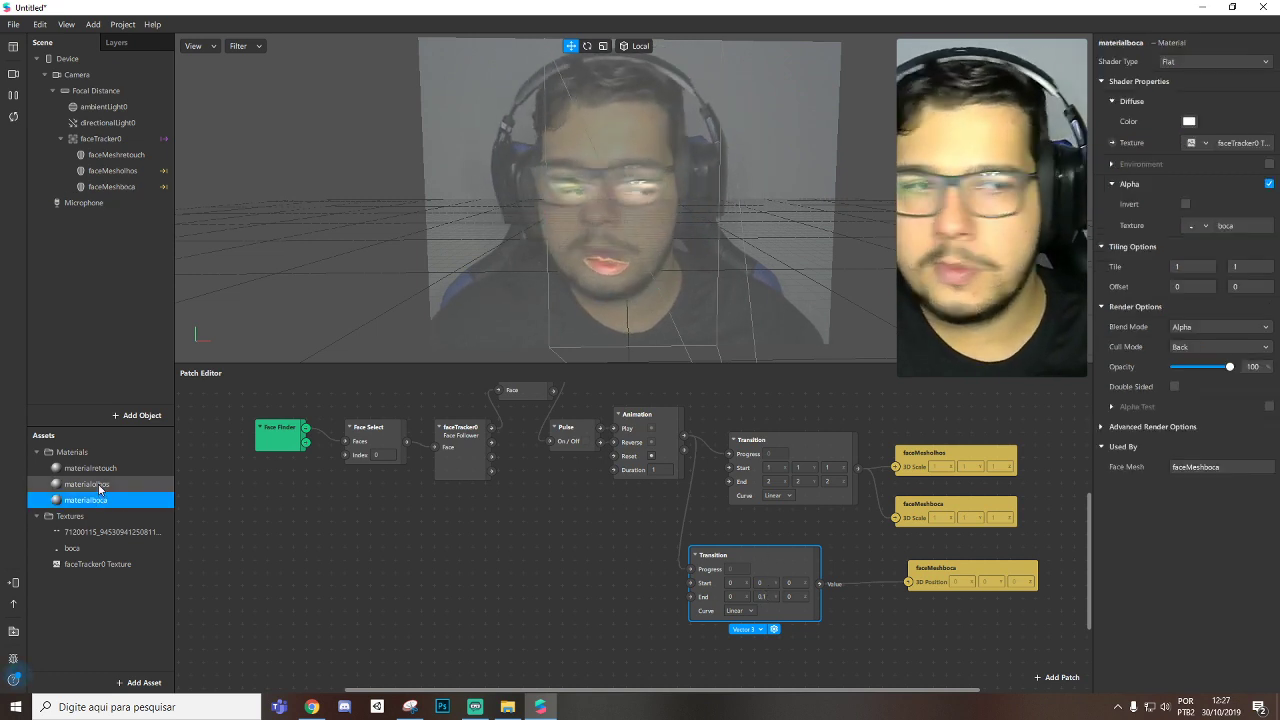
pyautogui.keyDown('ctrl'); pyautogui.click(90, 484); pyautogui.keyUp('ctrl')
pyautogui.click(1104, 384)
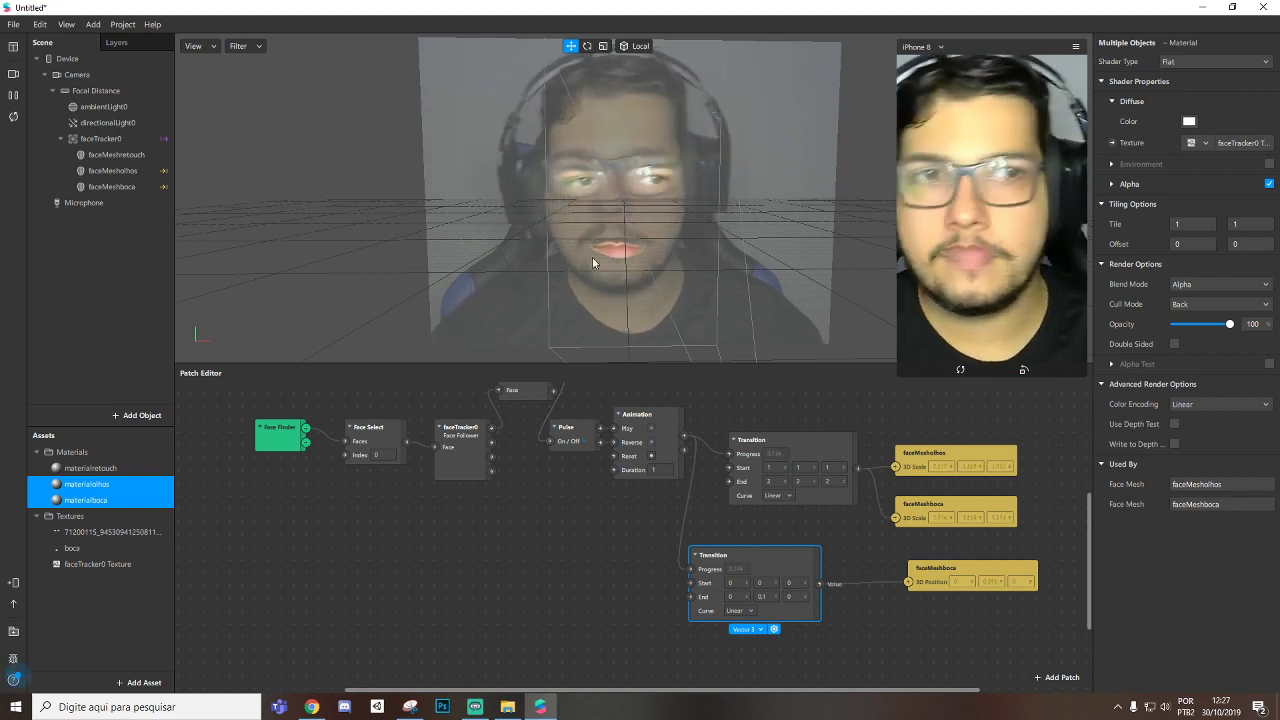
# Step: Add a rectangle to the scene and set its size to 375 by 667
pyautogui.rightClick(93, 244)
pyautogui.moveTo(136, 254)
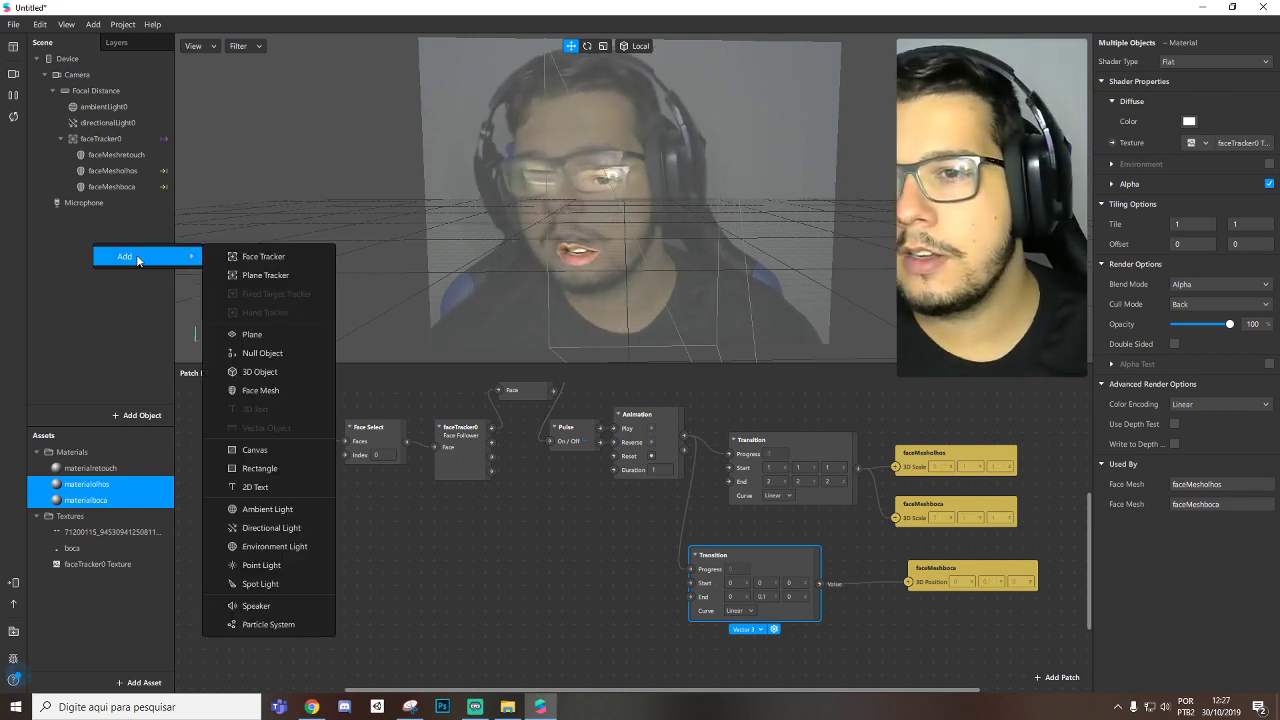
pyautogui.click(270, 459)
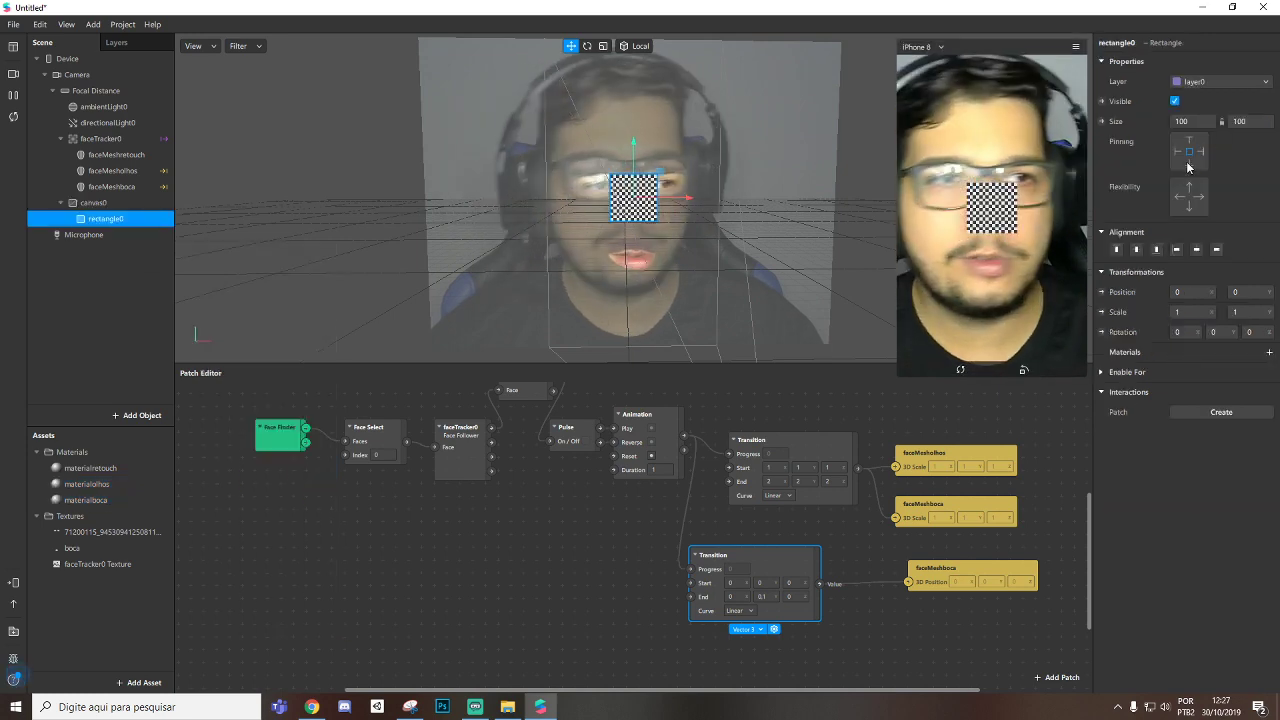
pyautogui.moveTo(1185, 121); pyautogui.dragTo(1236, 120)
pyautogui.doubleClick(1239, 121)
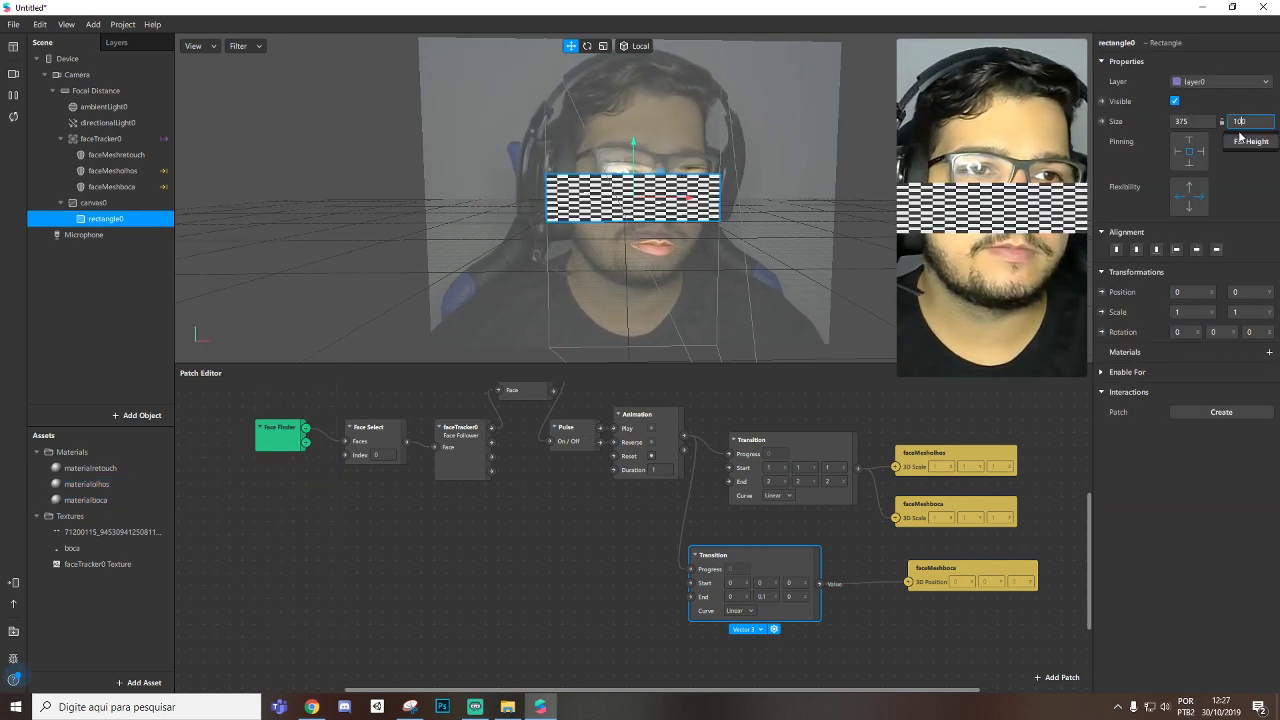
pyautogui.write('667')
pyautogui.press('Return')
# Step: Create a new material for rectangle0 and rename it materialbackground
pyautogui.click(1269, 352)
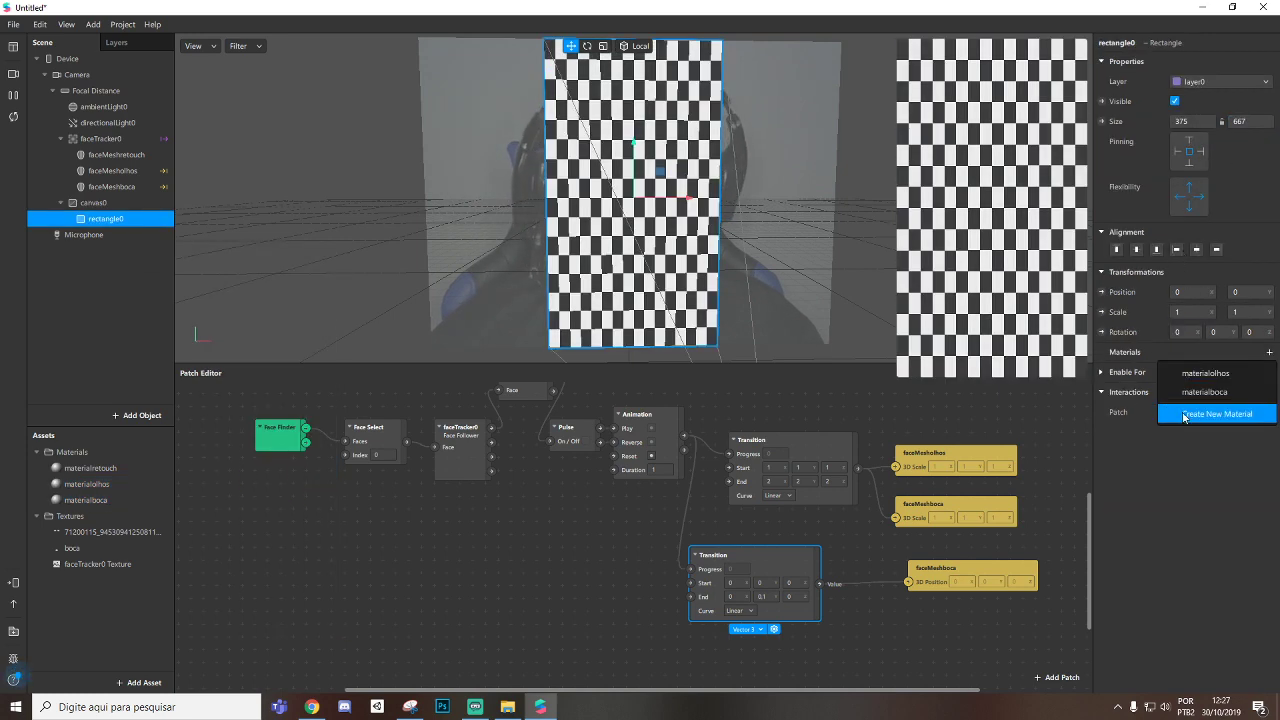
pyautogui.click(1215, 408)
pyautogui.doubleClick(105, 516)
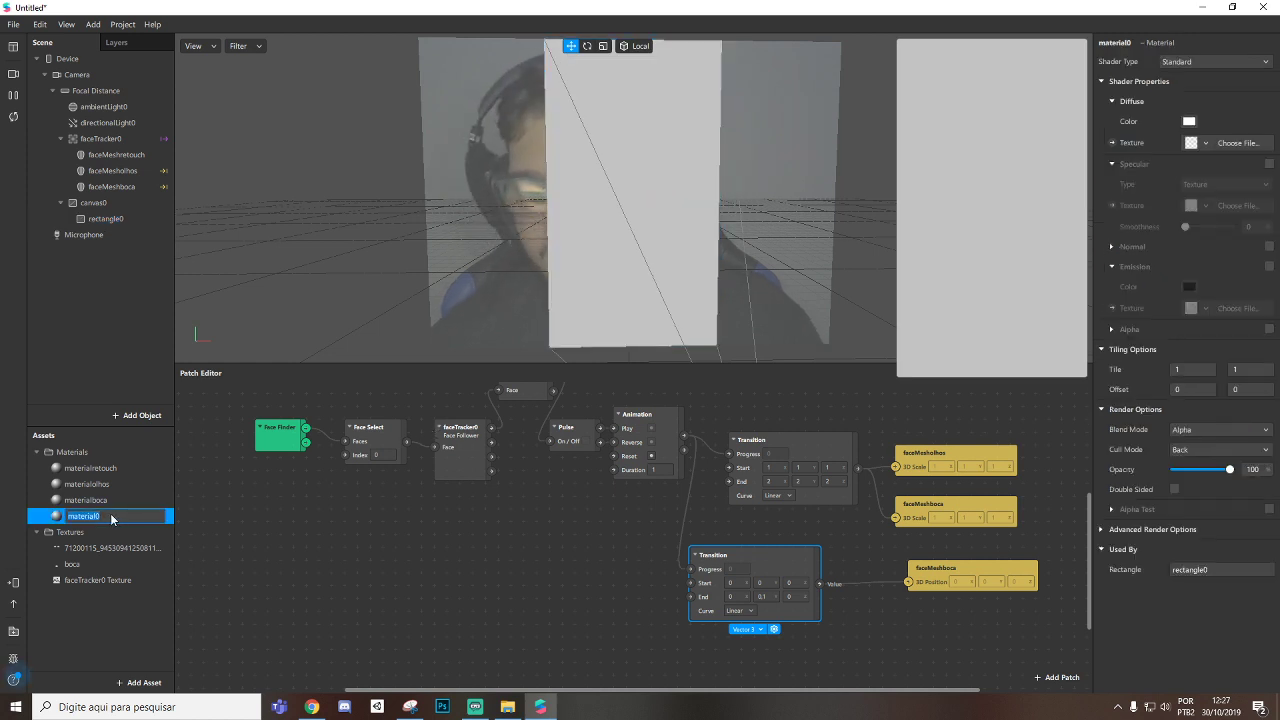
pyautogui.write('materialbackground')
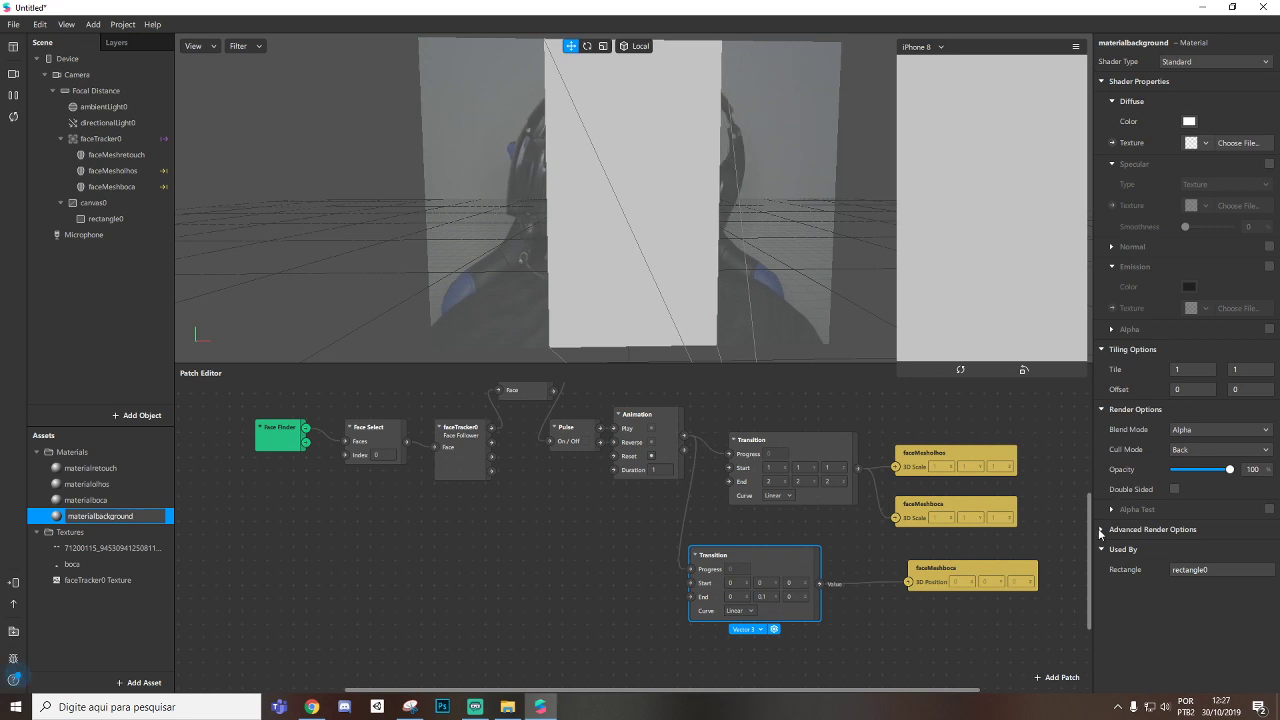
# Step: Set materialbackground's diffuse color to yellow and change its shader type to Flat
pyautogui.press('Return')
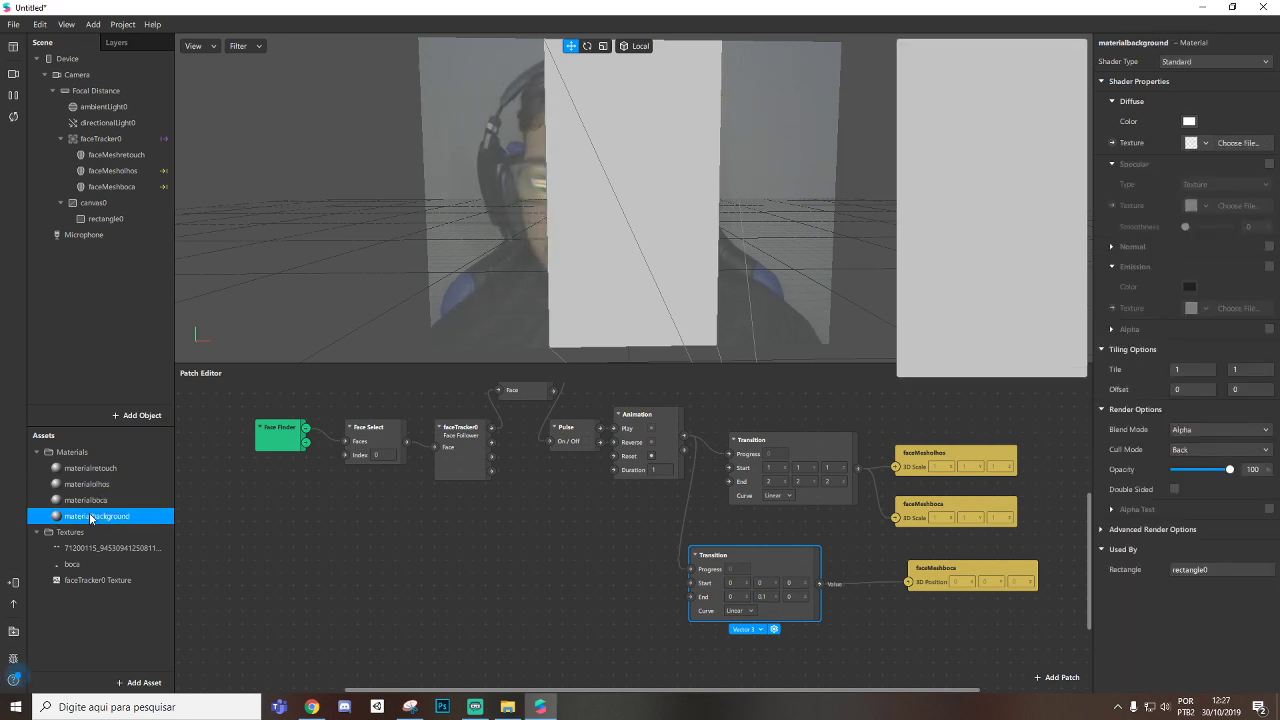
pyautogui.click(1188, 122)
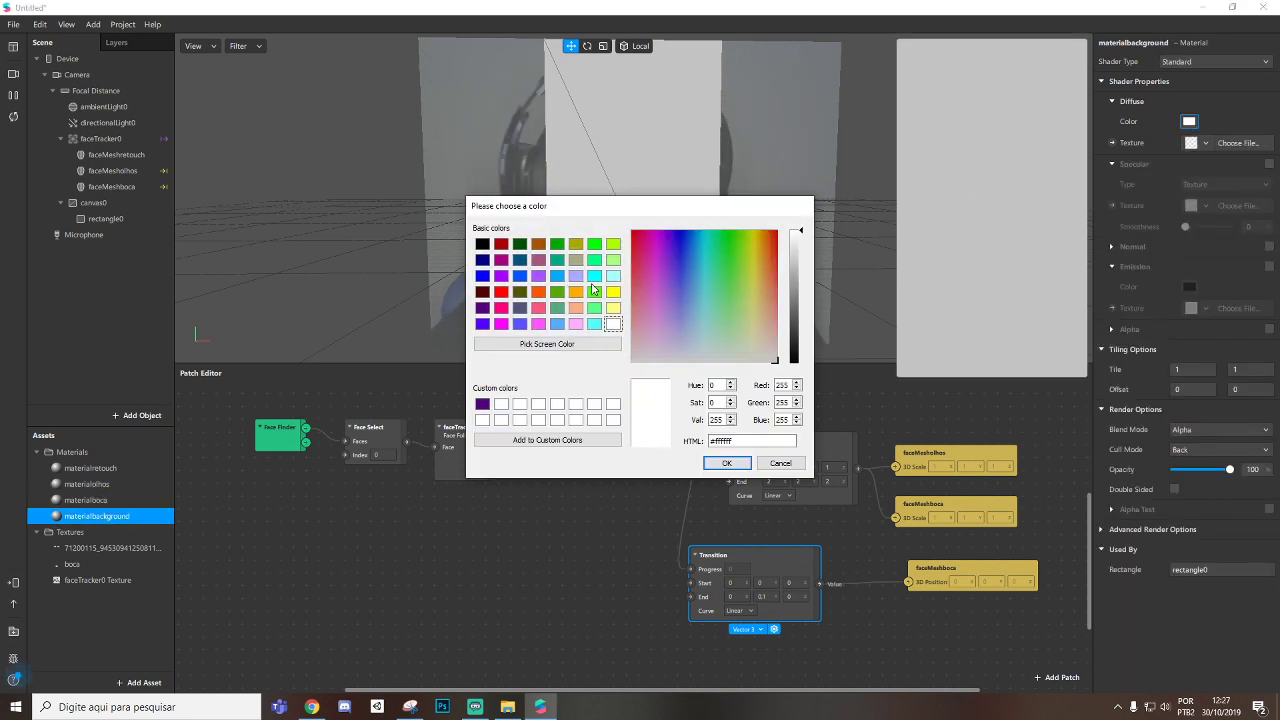
pyautogui.click(613, 291)
pyautogui.click(727, 463)
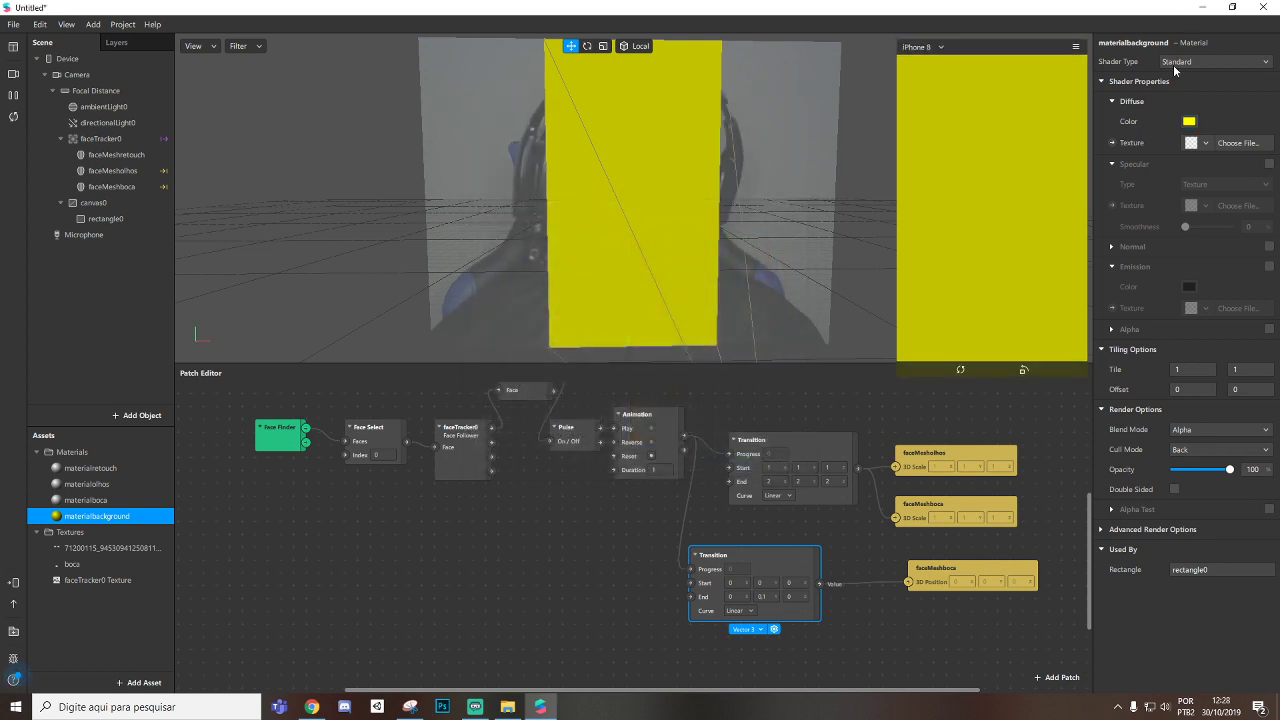
pyautogui.click(1173, 62)
pyautogui.click(1182, 66)
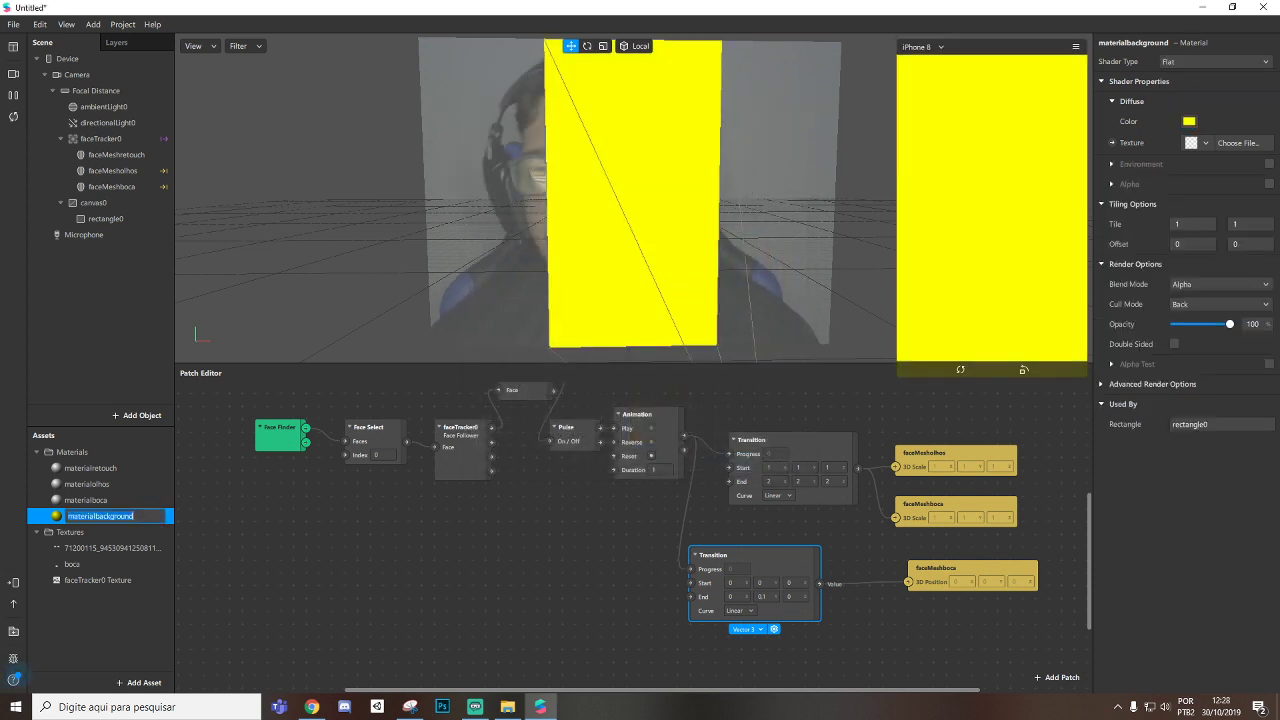
# Step: Move canvas0 above faceTracker0 in the scene order and slightly enlarge the device preview
pyautogui.click(86, 206)
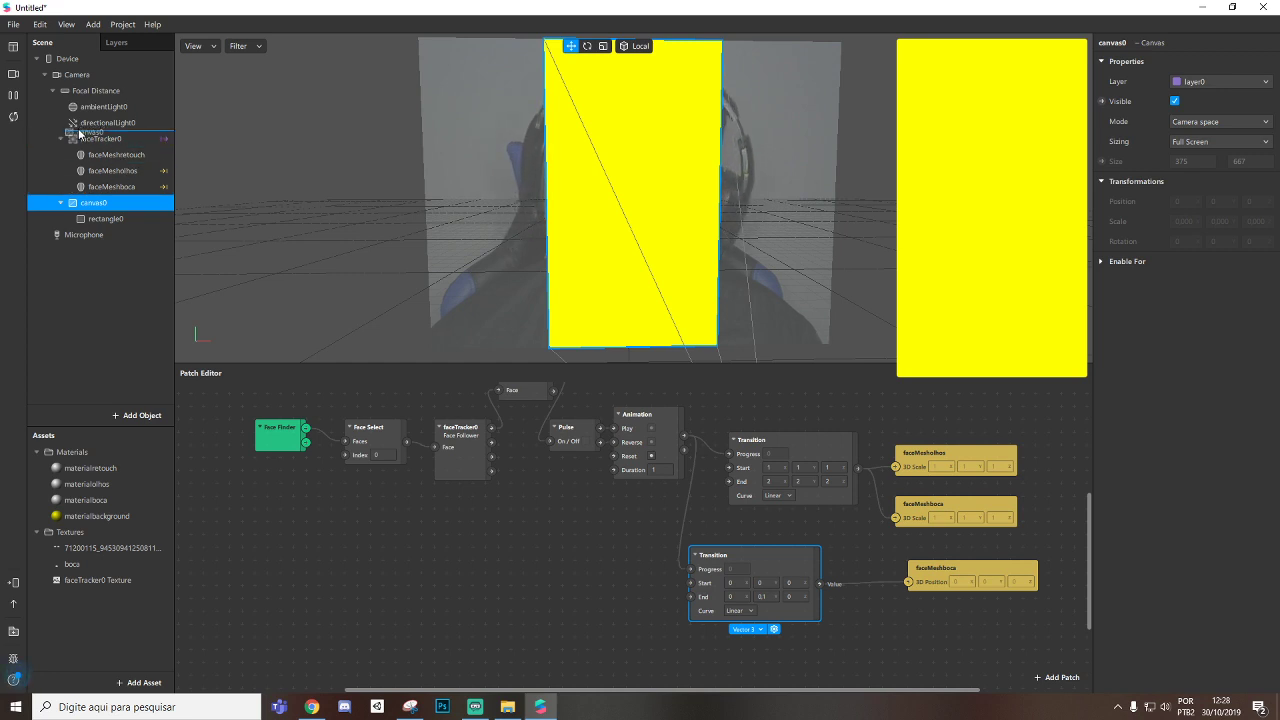
pyautogui.moveTo(79, 133); pyautogui.dragTo(80, 134)
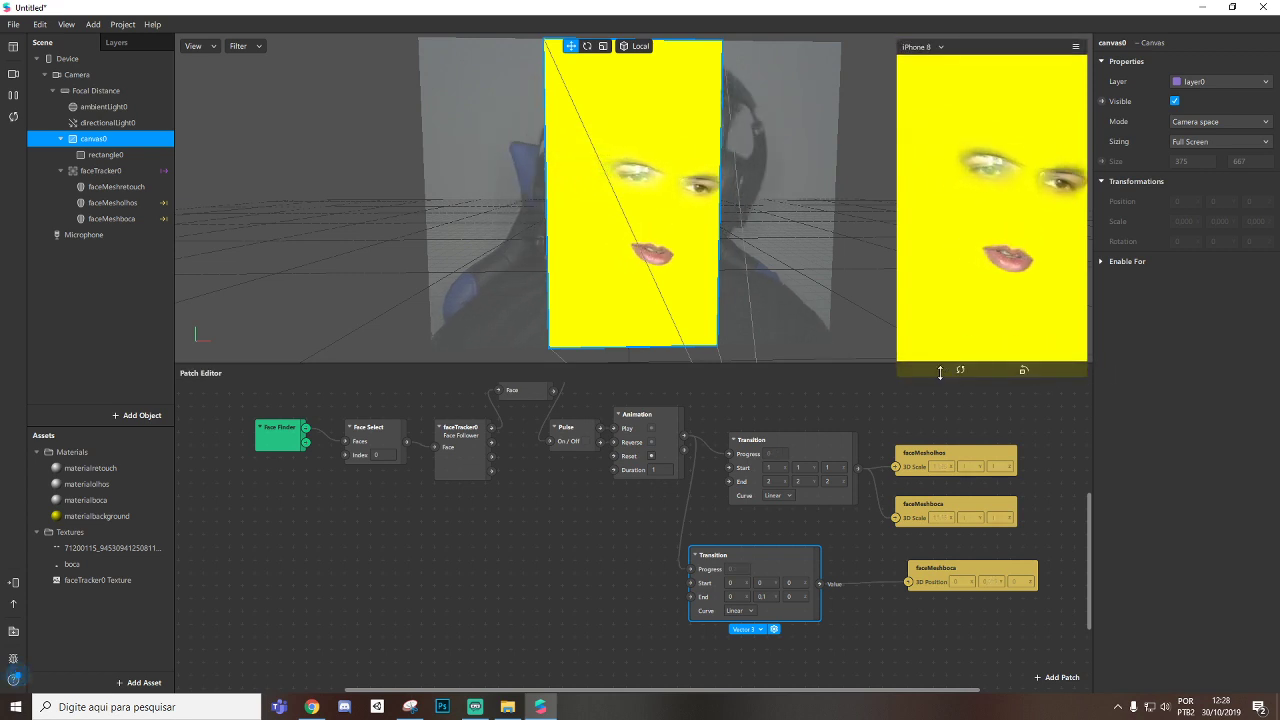
pyautogui.moveTo(901, 387); pyautogui.dragTo(894, 399)
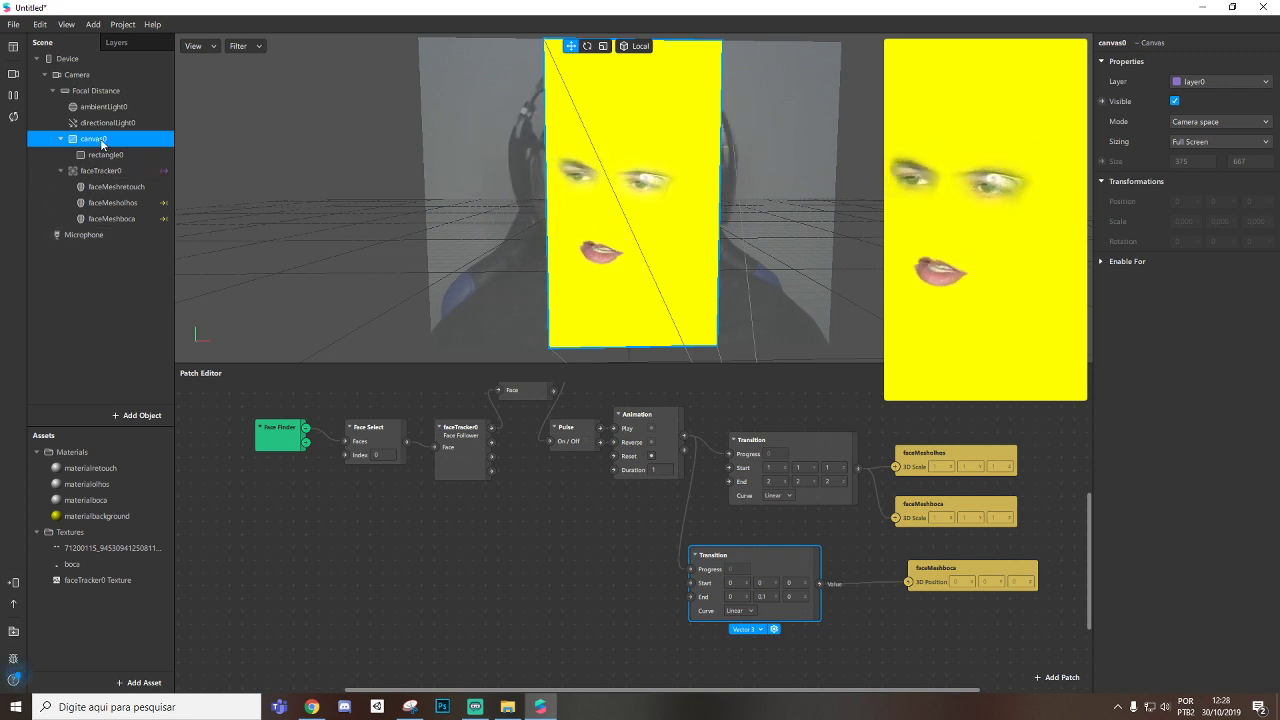
# Step: Add a plane under faceTracker0, give it a new material, and place it above the face meshes in the scene order
pyautogui.rightClick(105, 181)
pyautogui.moveTo(150, 181)
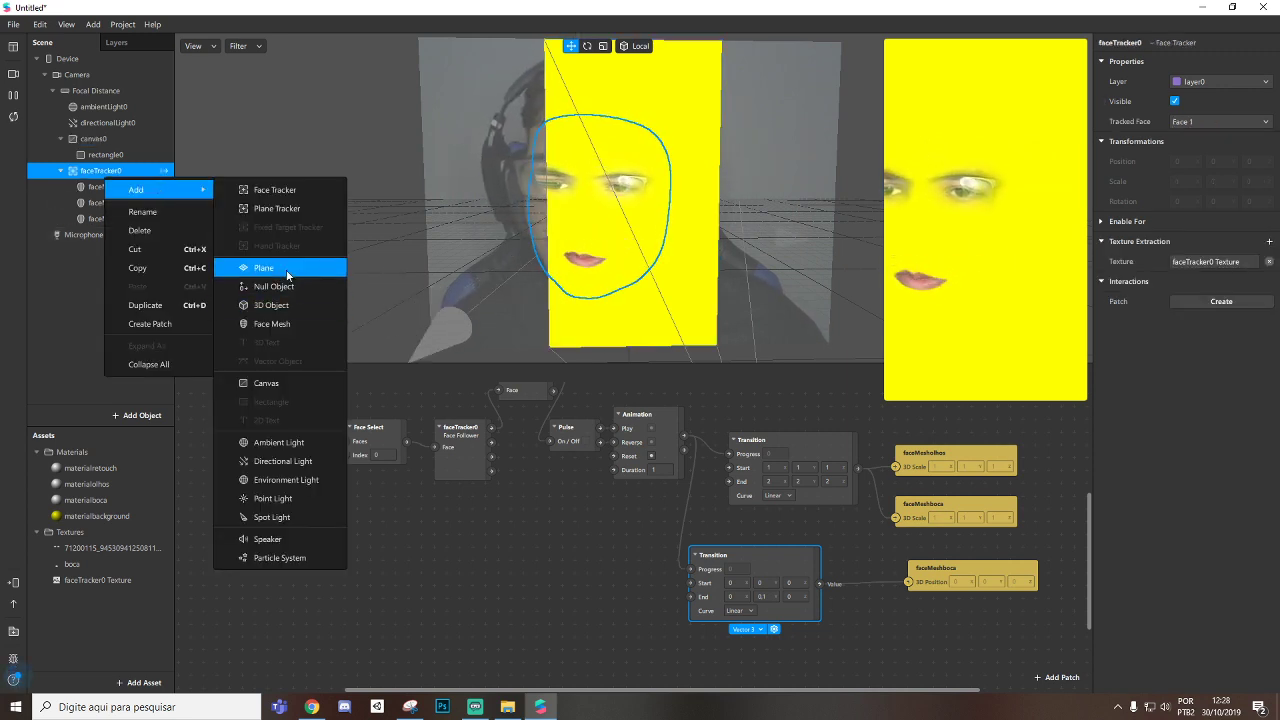
pyautogui.click(286, 266)
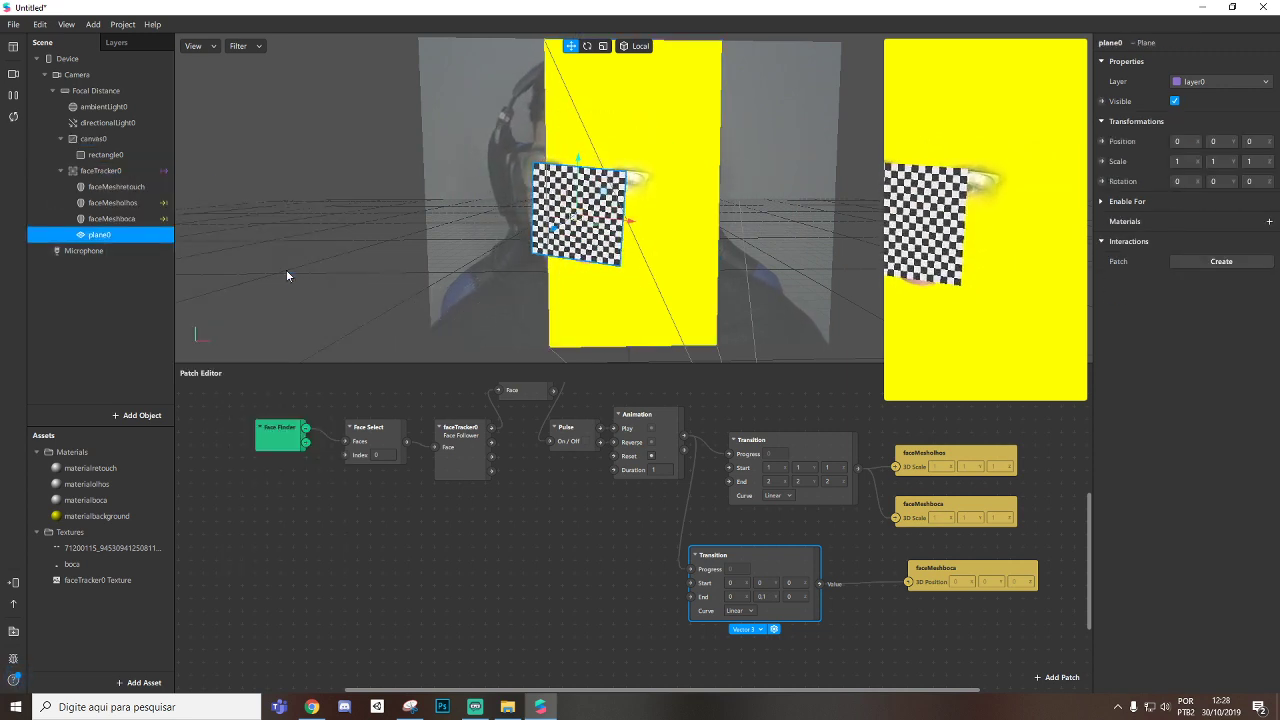
pyautogui.click(1269, 222)
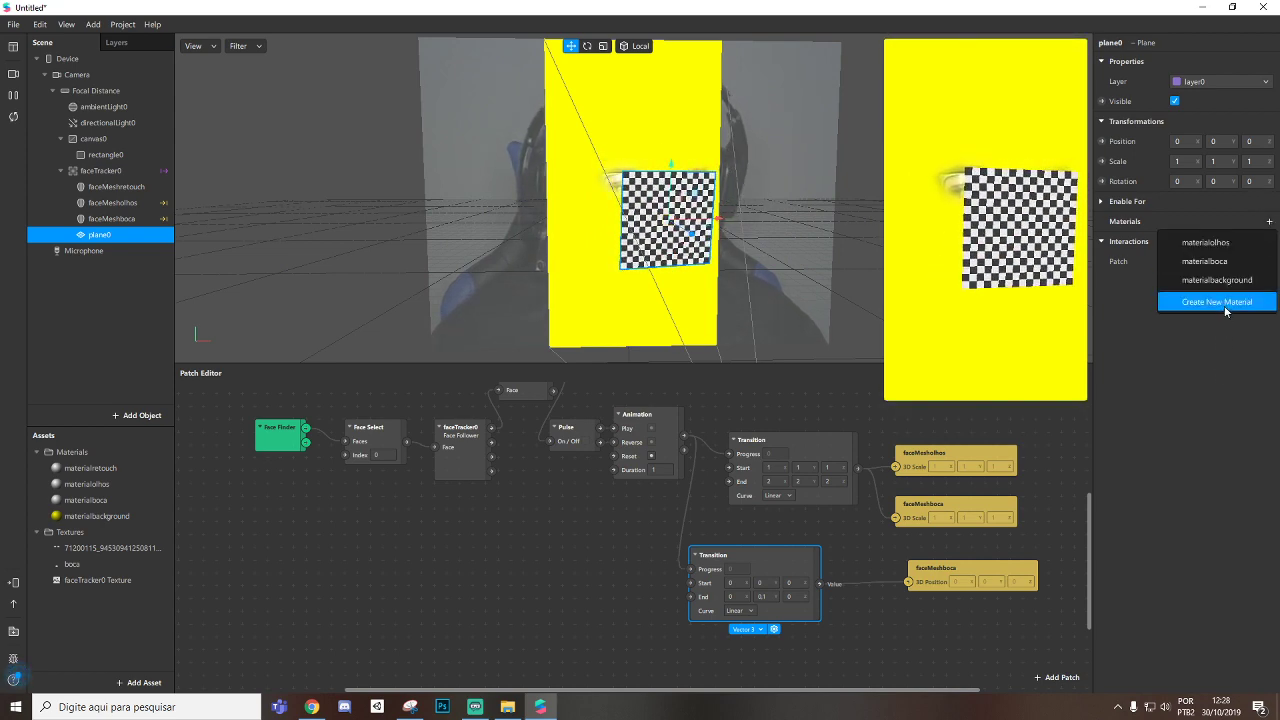
pyautogui.click(1215, 308)
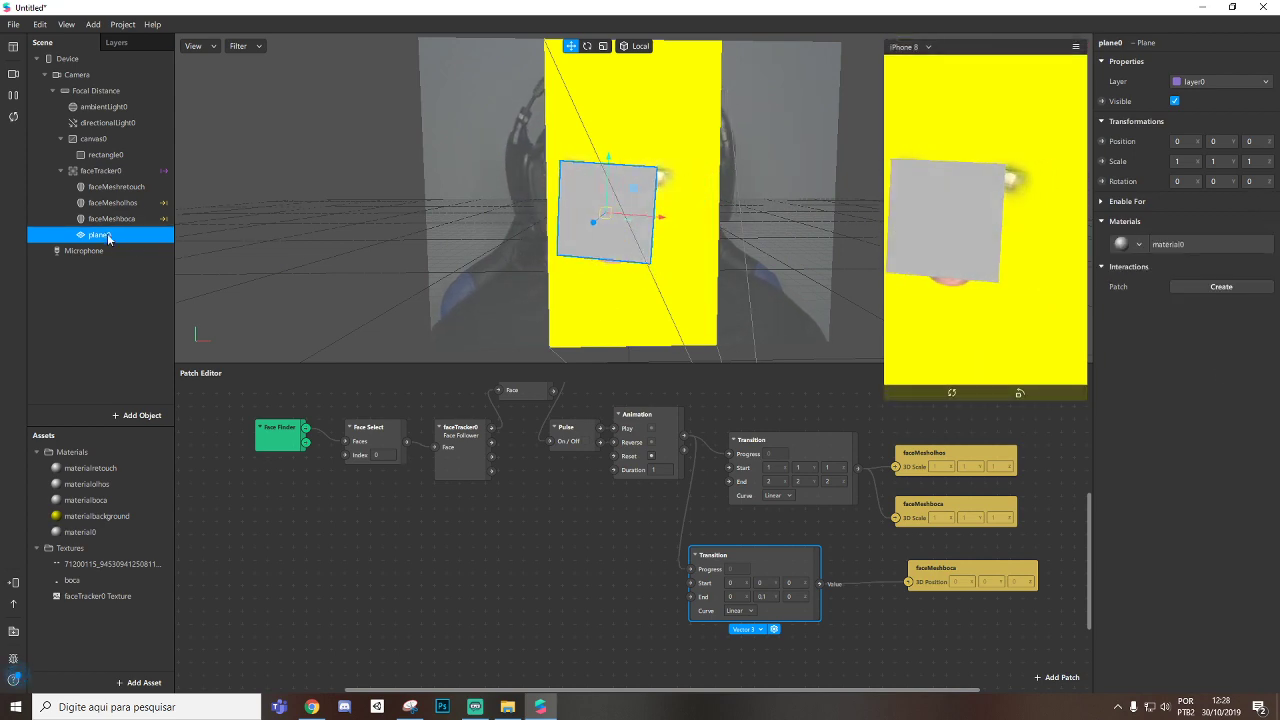
pyautogui.moveTo(100, 234); pyautogui.dragTo(100, 172)
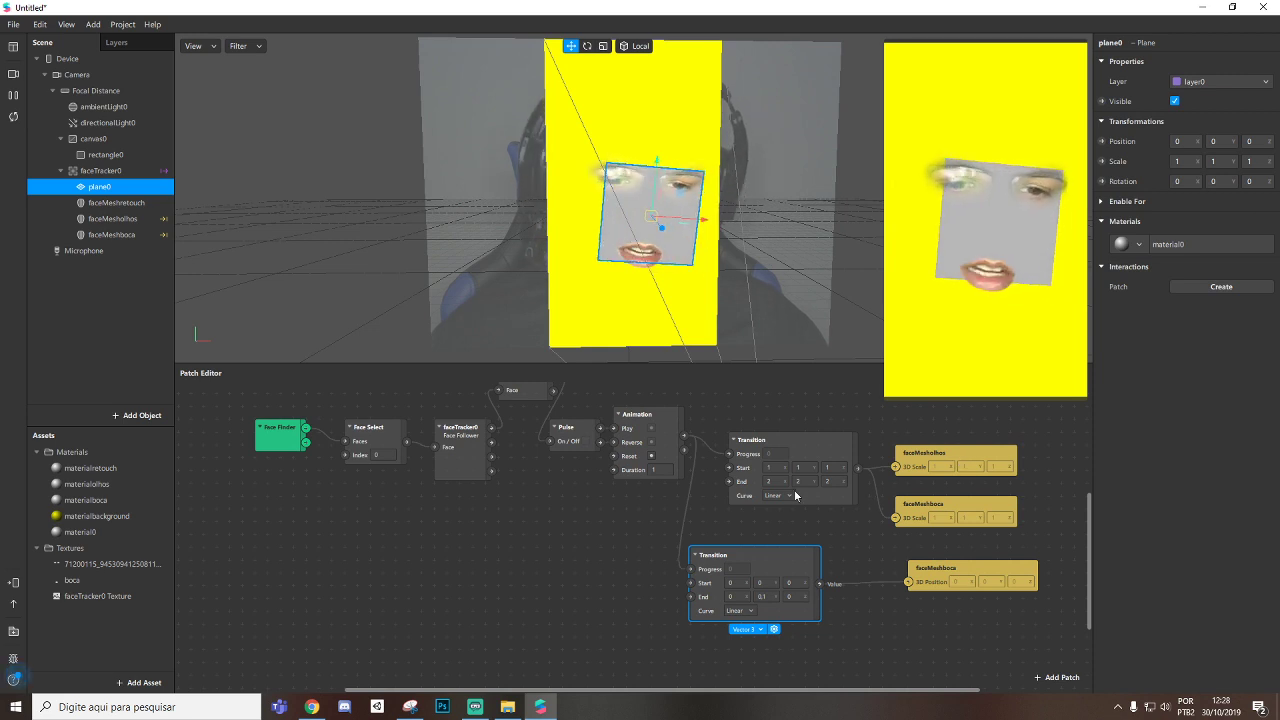
# Step: Tidy the patch graph by aligning the 3D Scale patches, moving Mouth Open below faceTracker0, and repositioning the tracker, Pulse and Animation patches
pyautogui.moveTo(936, 452); pyautogui.dragTo(934, 429)
pyautogui.moveTo(931, 492); pyautogui.dragTo(931, 468)
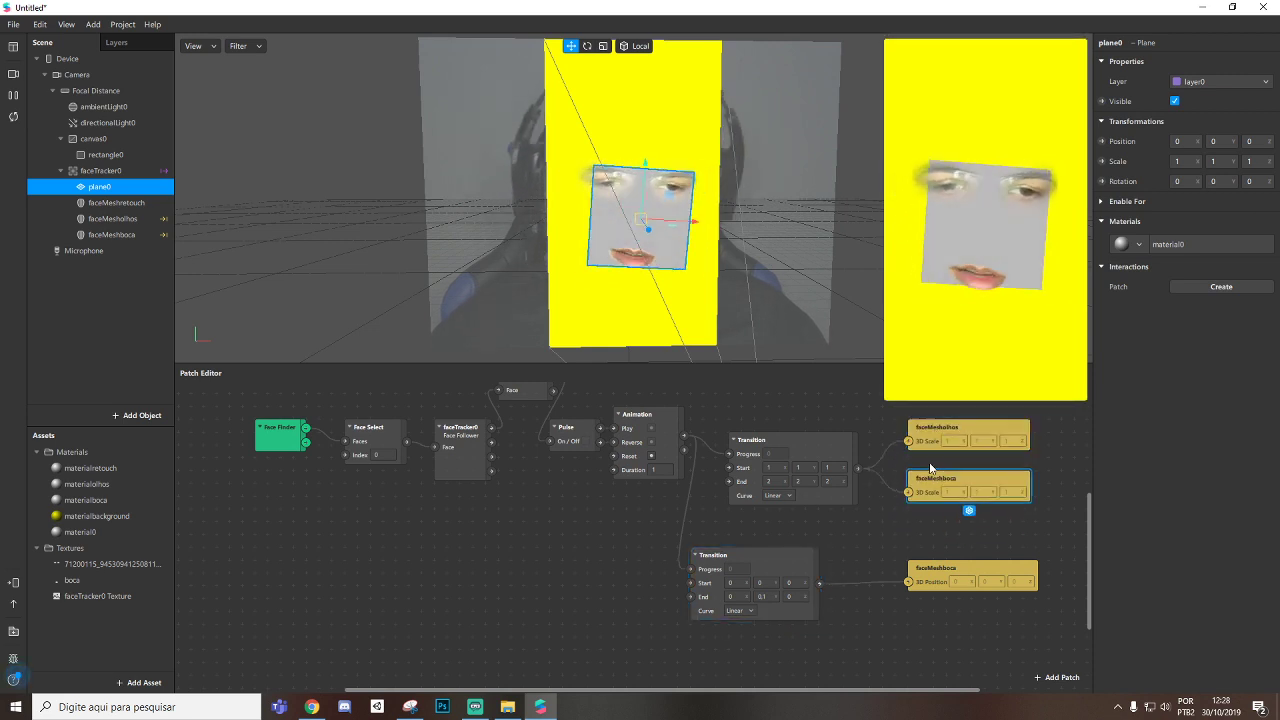
pyautogui.scroll(2, 600, 560)
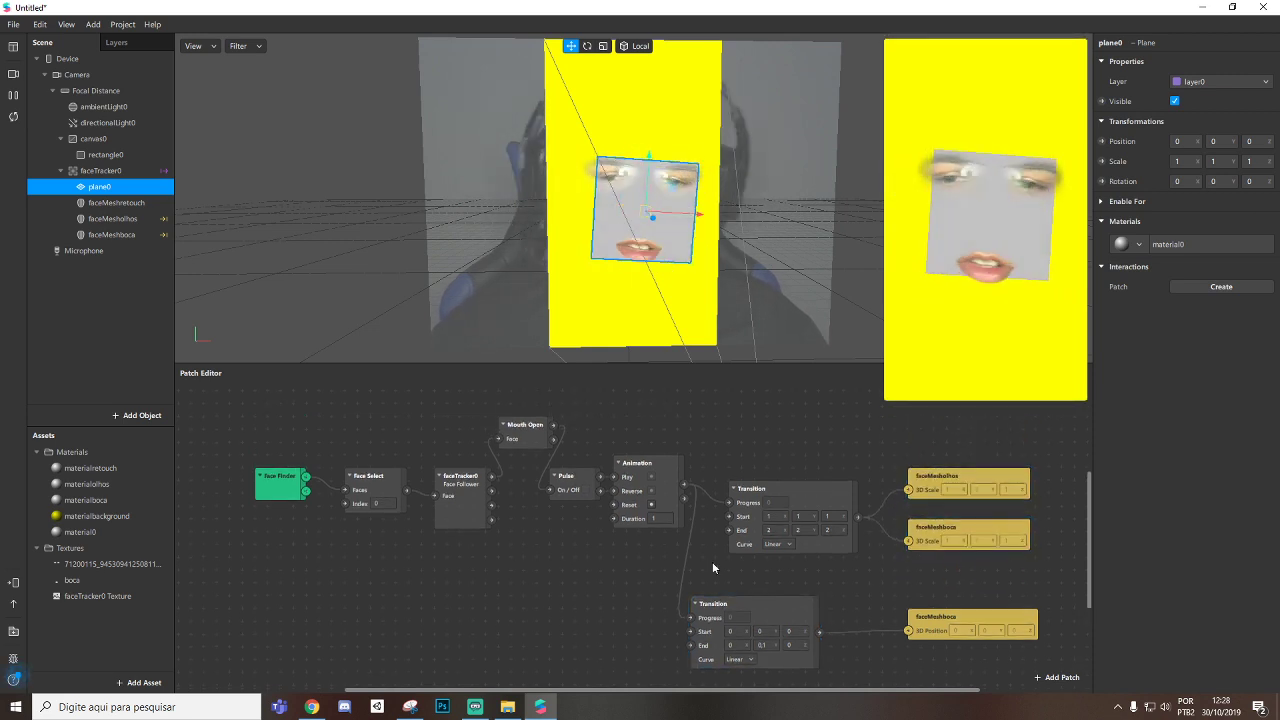
pyautogui.moveTo(521, 427); pyautogui.dragTo(536, 572)
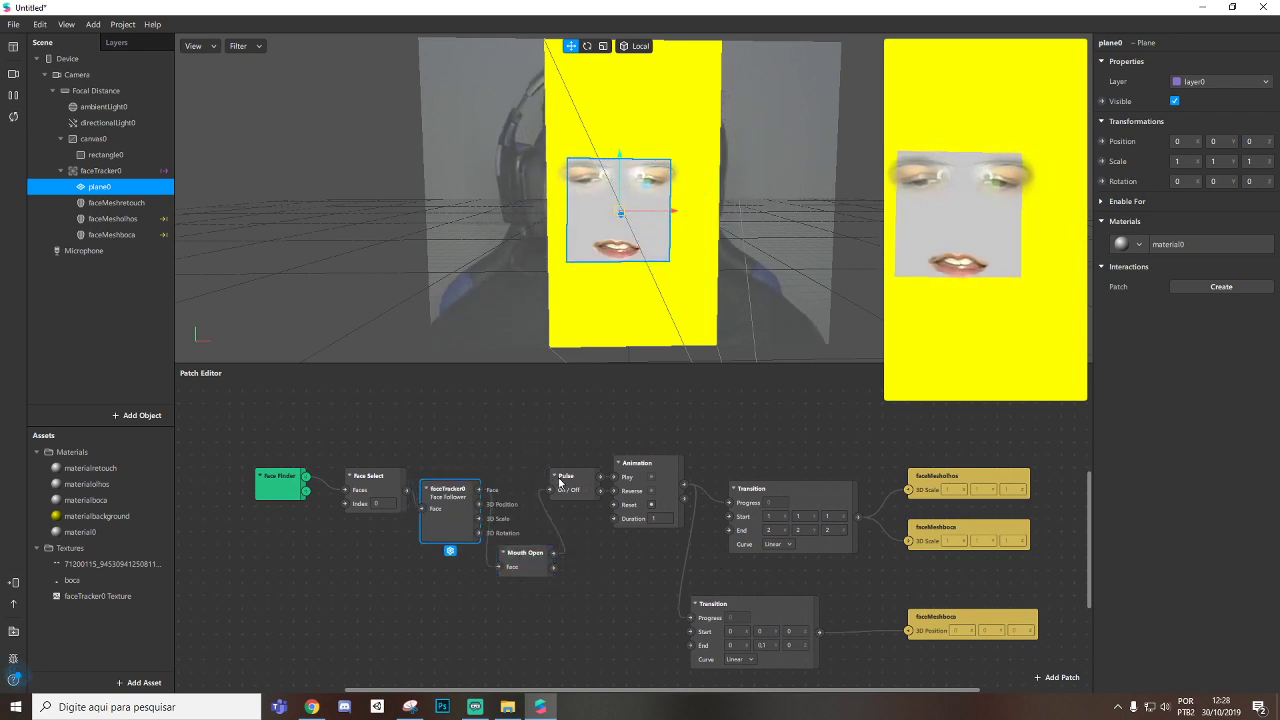
pyautogui.moveTo(657, 476)
pyautogui.mouseDown()
pyautogui.moveTo(650, 468)
pyautogui.moveTo(647, 495)
pyautogui.mouseUp()
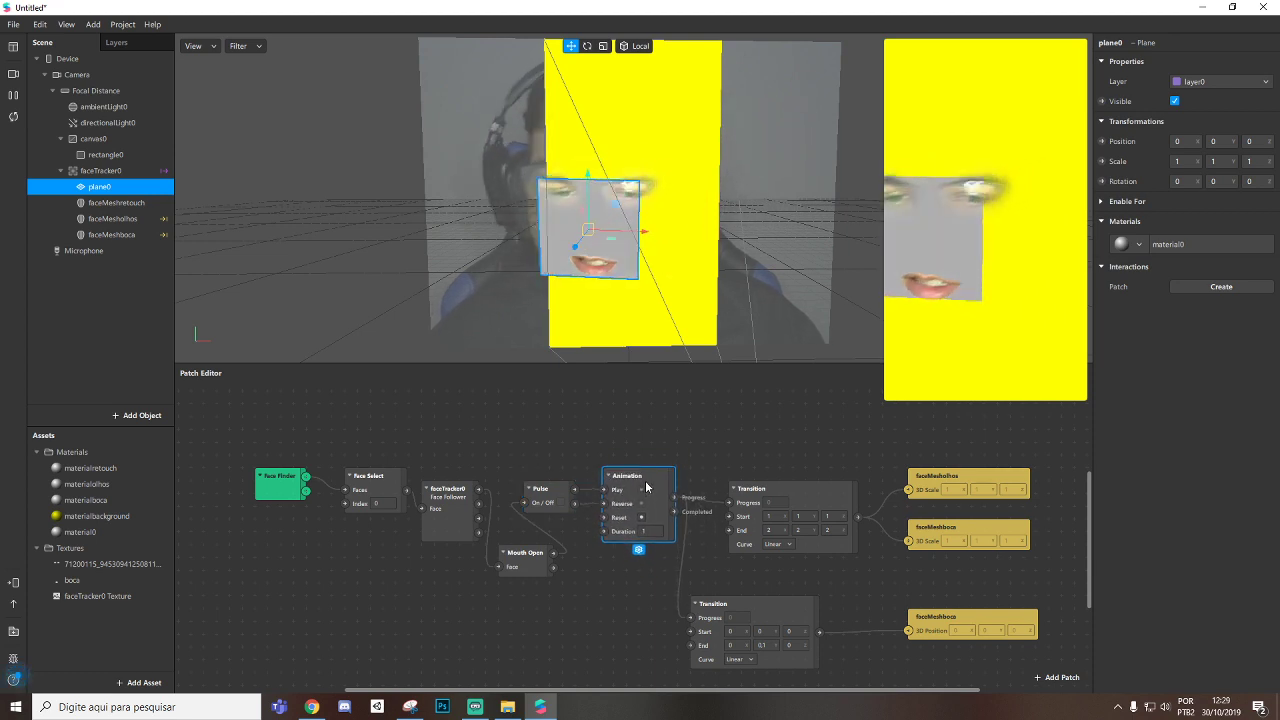